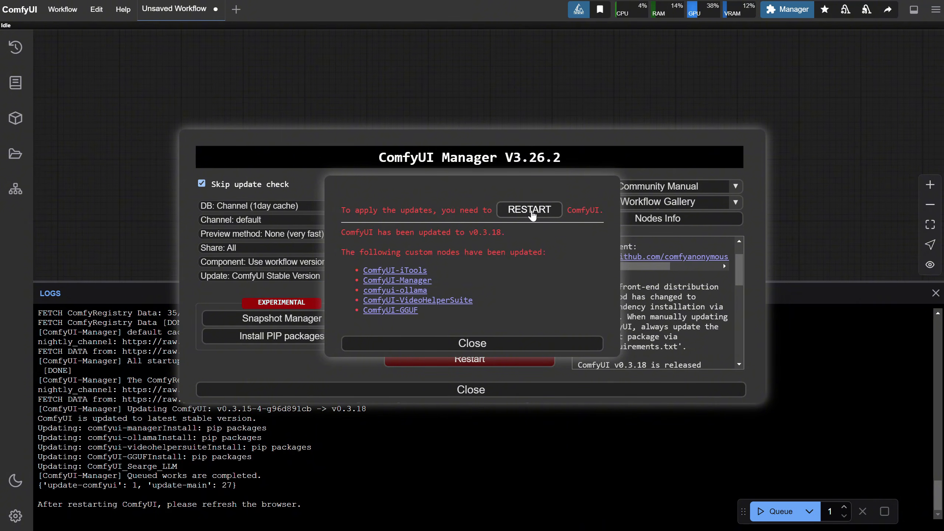
# Restart ComfyUI to apply the installed updates and confirm the browser refresh.
pyautogui.click(531, 212)
pyautogui.click(542, 304)
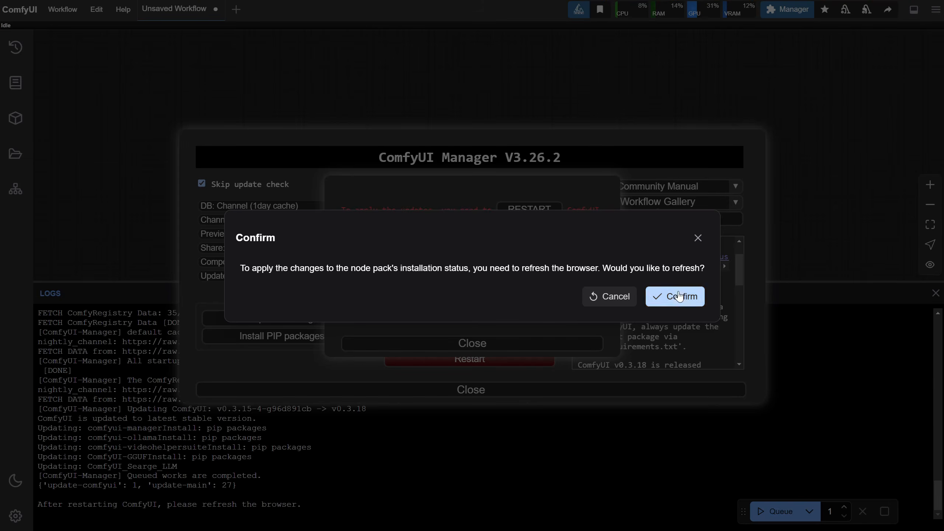
pyautogui.click(681, 300)
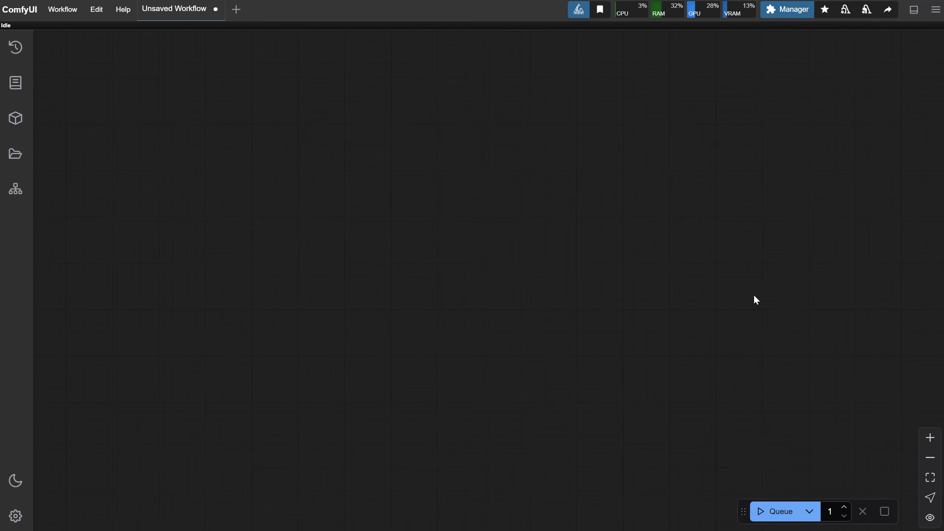
# Open the workflow file Wan 2.1 Text to Video 1.3B 480p.json.
pyautogui.click(58, 10)
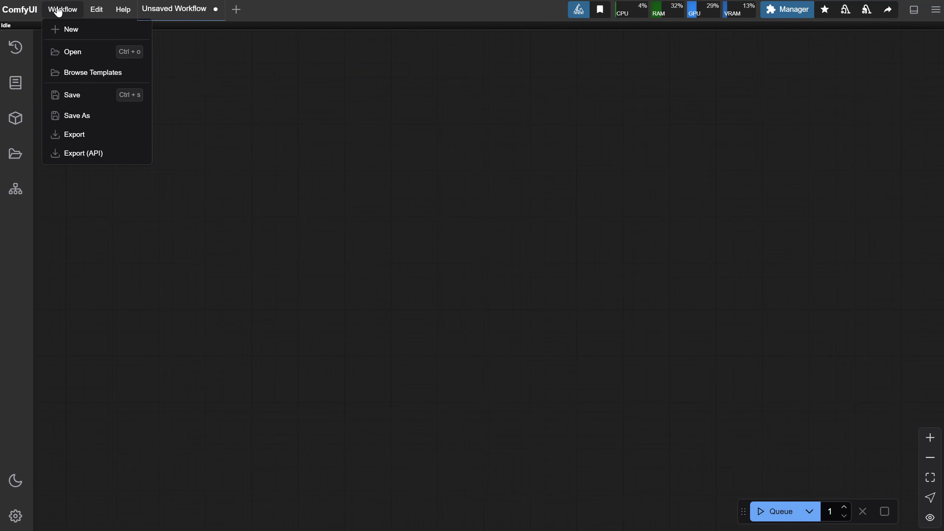
pyautogui.click(72, 54)
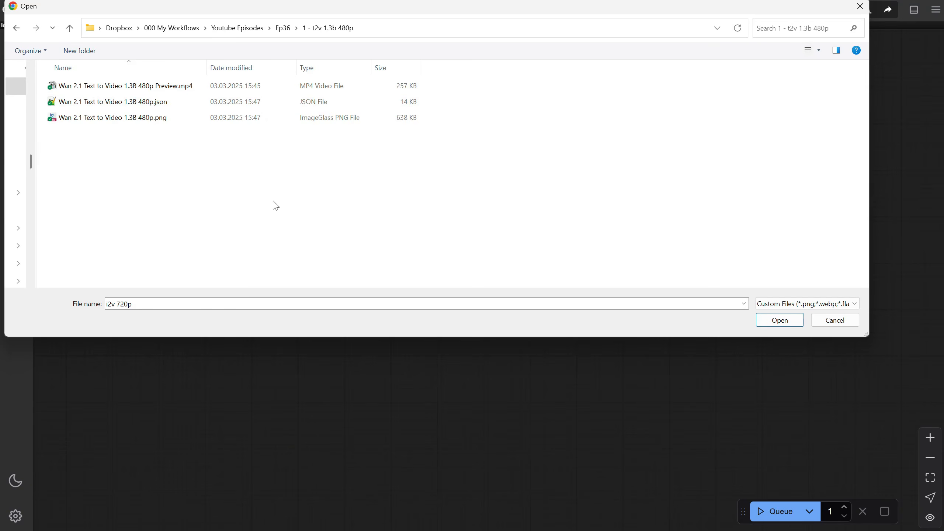
pyautogui.click(81, 108)
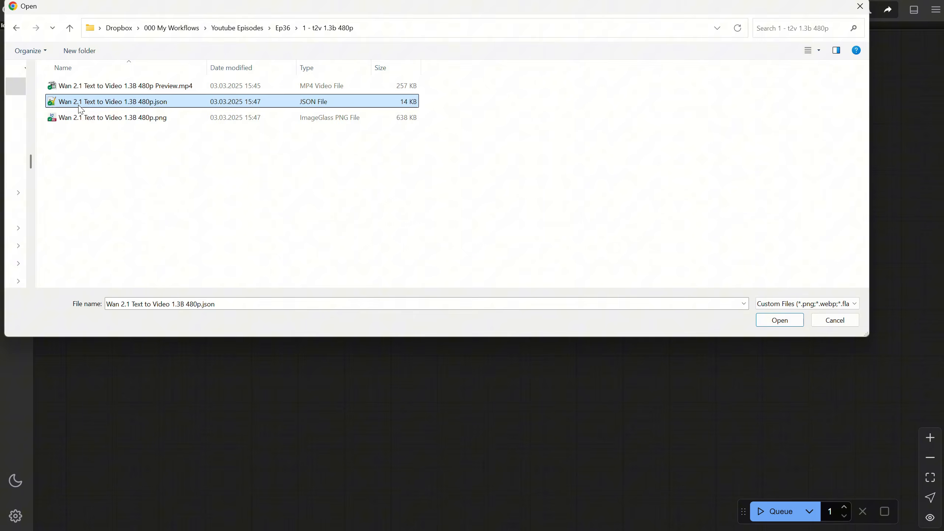
pyautogui.doubleClick(158, 107)
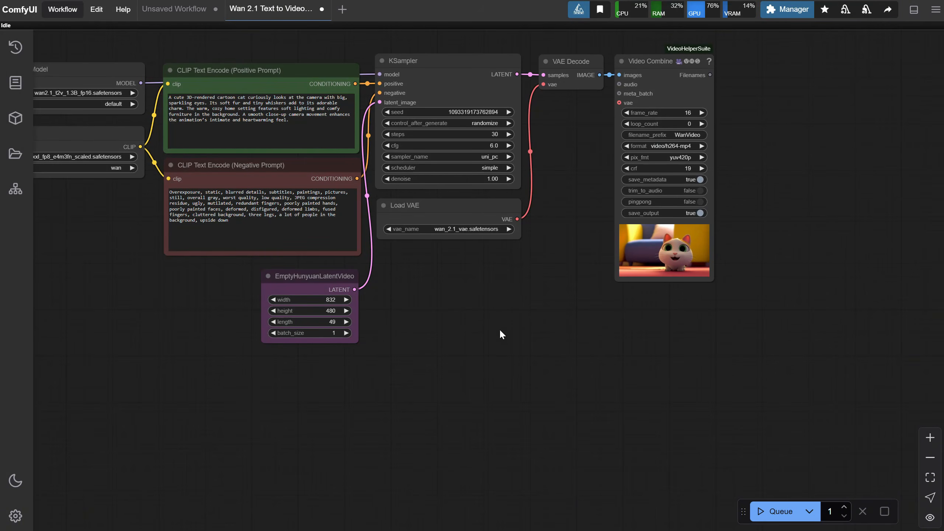
# Examine the workflow's nodes and the models and custom nodes listed in the Models Info note.
pyautogui.moveTo(499, 329); pyautogui.dragTo(617, 339)
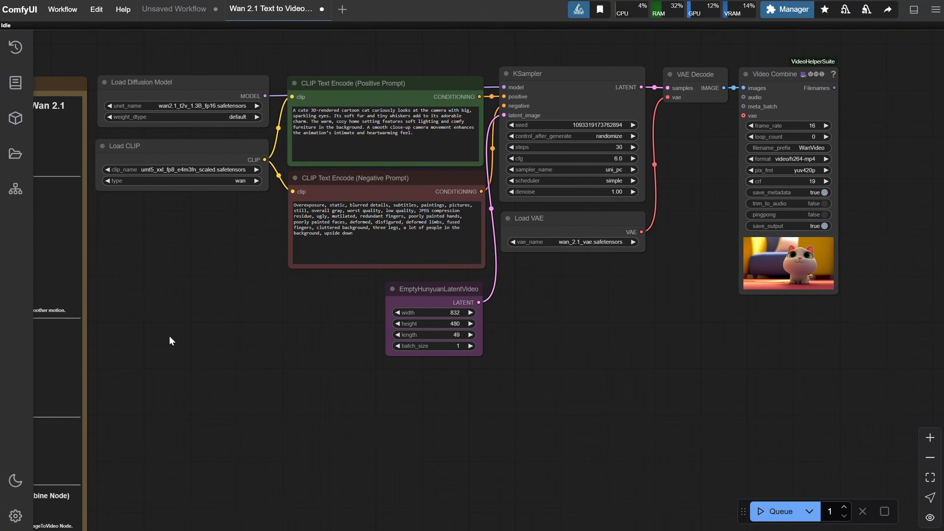
pyautogui.moveTo(171, 340); pyautogui.dragTo(575, 311)
pyautogui.scroll(9, 100, 186)
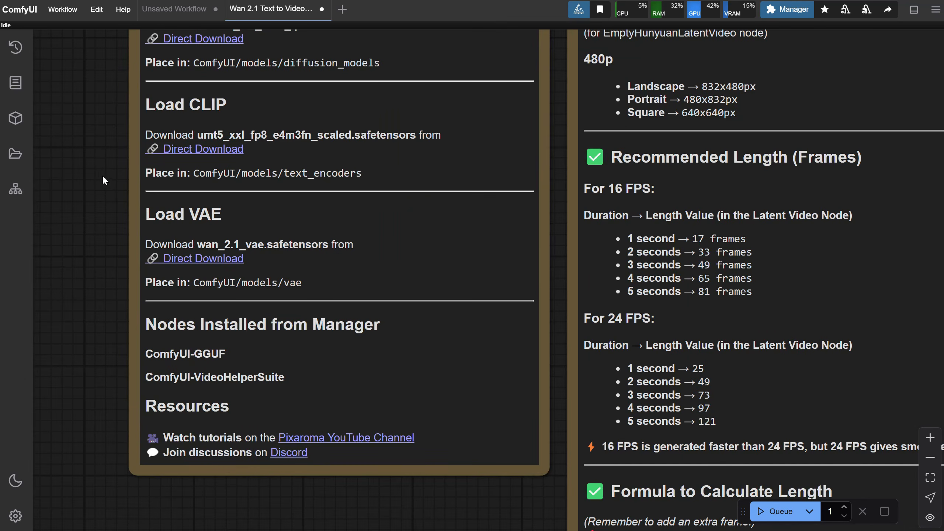
pyautogui.moveTo(103, 178); pyautogui.dragTo(79, 315)
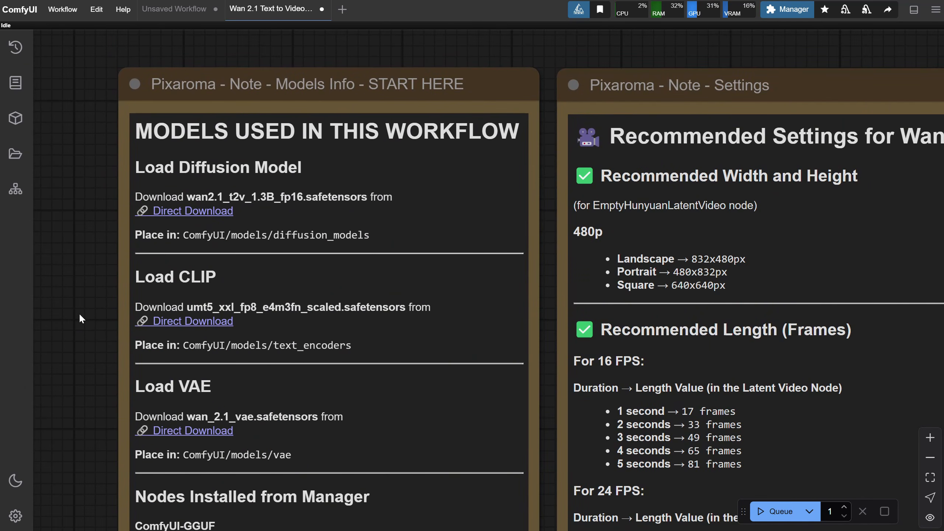
pyautogui.scroll(-5, 79, 312)
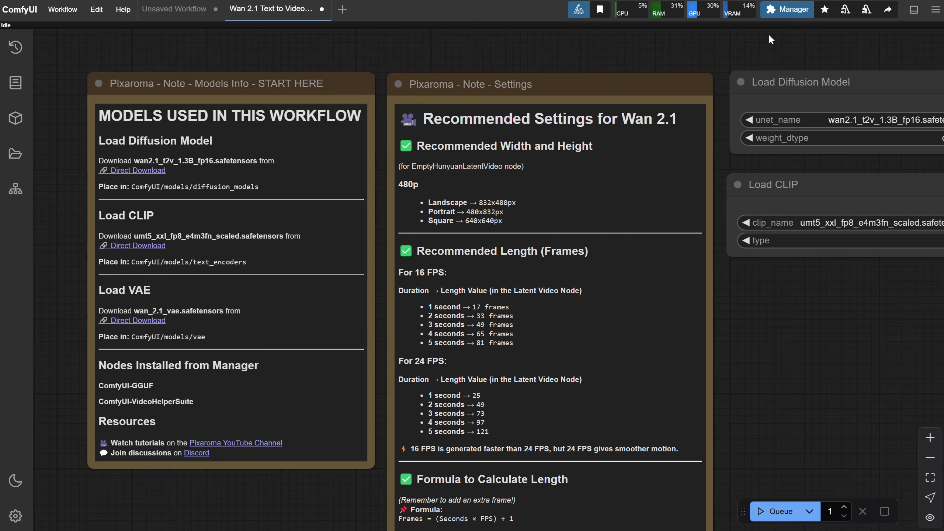
# Look up ComfyUI-GGUF and video helper in the Custom Nodes Manager to check their install status.
pyautogui.click(790, 11)
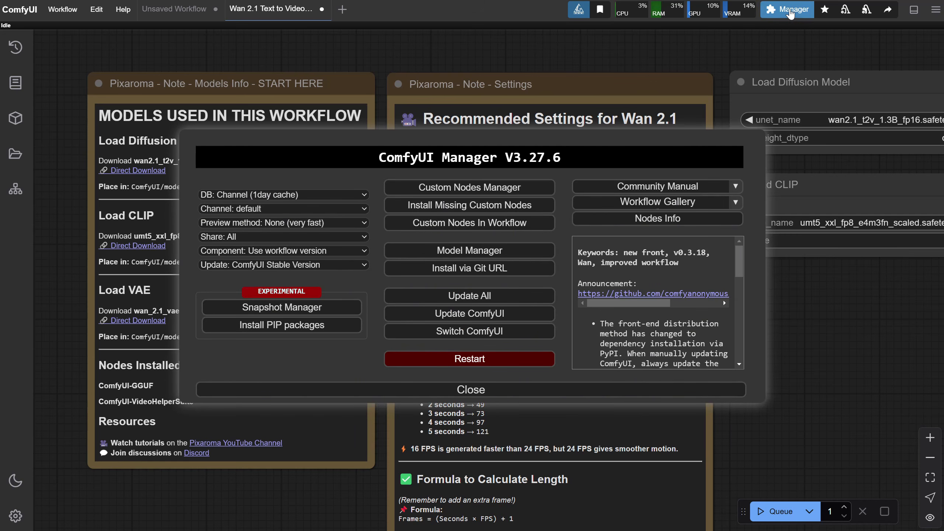
pyautogui.click(457, 194)
pyautogui.click(286, 77)
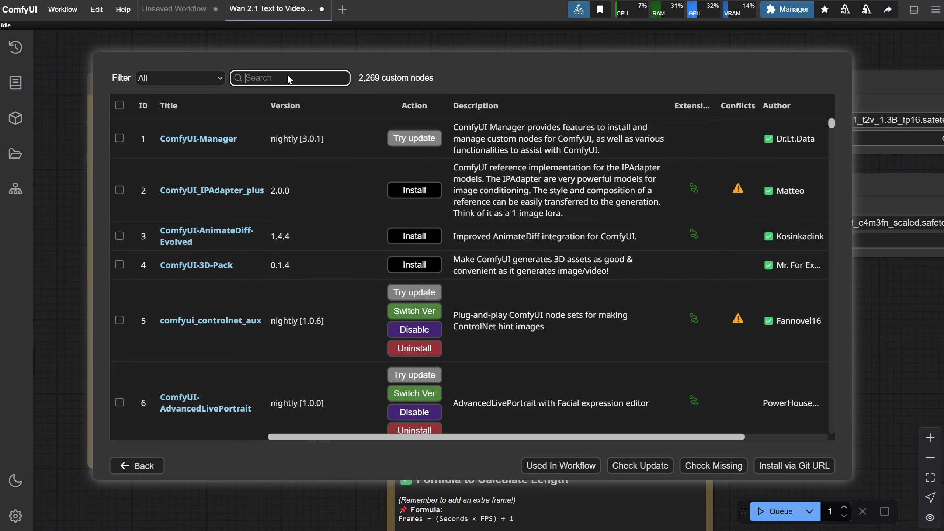
pyautogui.write('ComfyUI-GGUF')
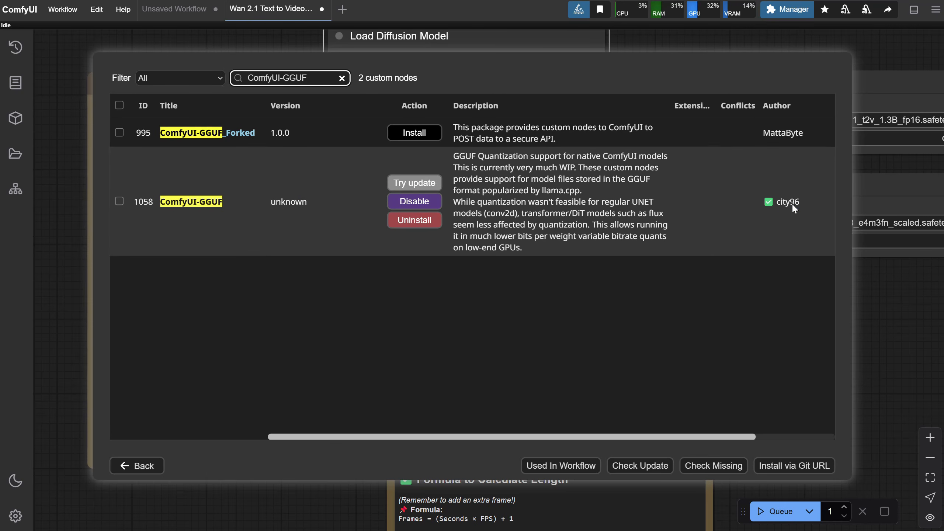
pyautogui.moveTo(800, 205); pyautogui.dragTo(779, 204)
pyautogui.click(775, 249)
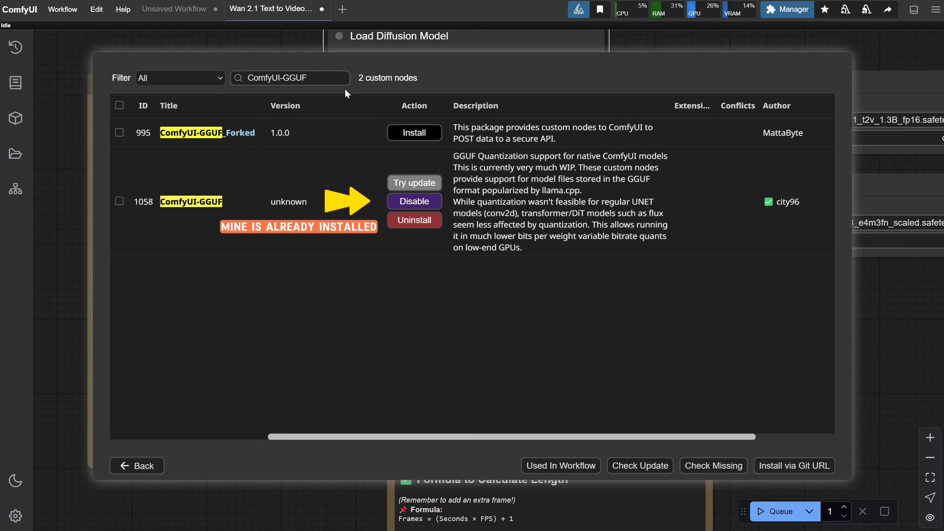
pyautogui.tripleClick(330, 77)
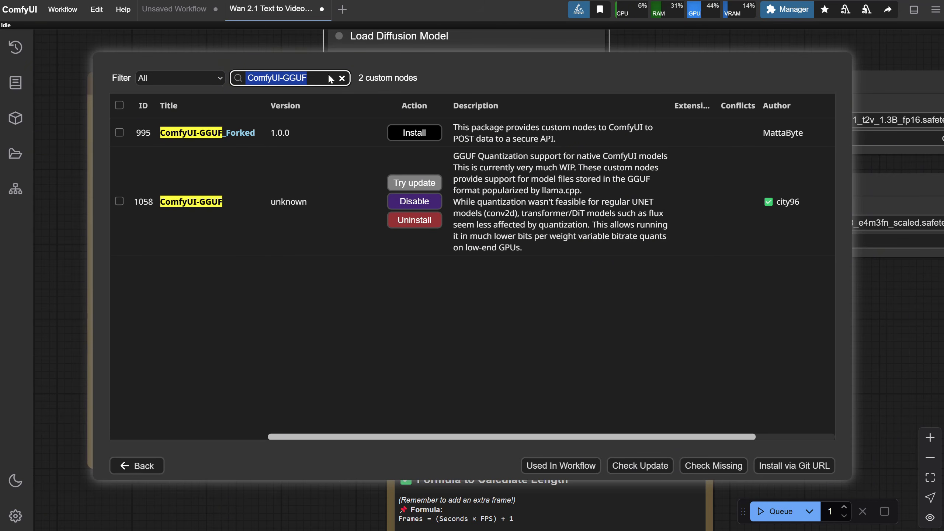
pyautogui.write('video helper')
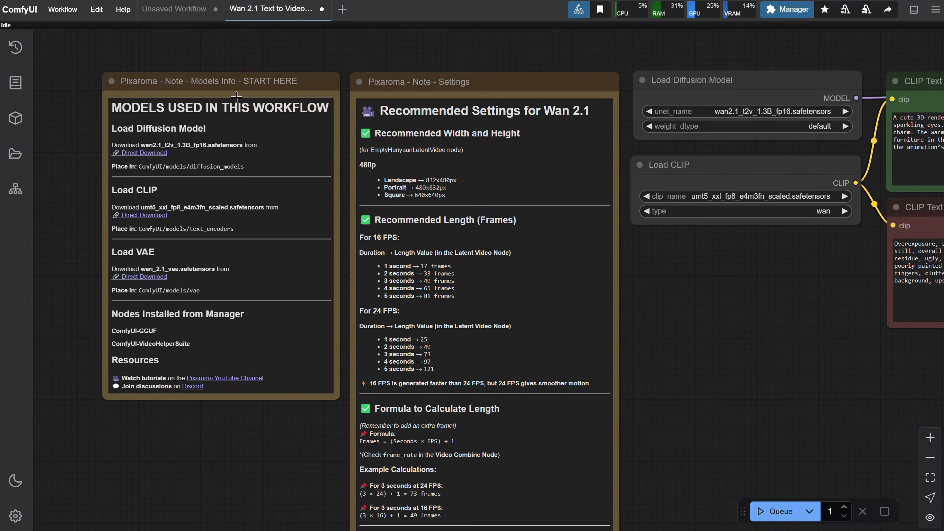
# View the Models Info note's source text and return to its formatted display.
pyautogui.scroll(3, 225, 123)
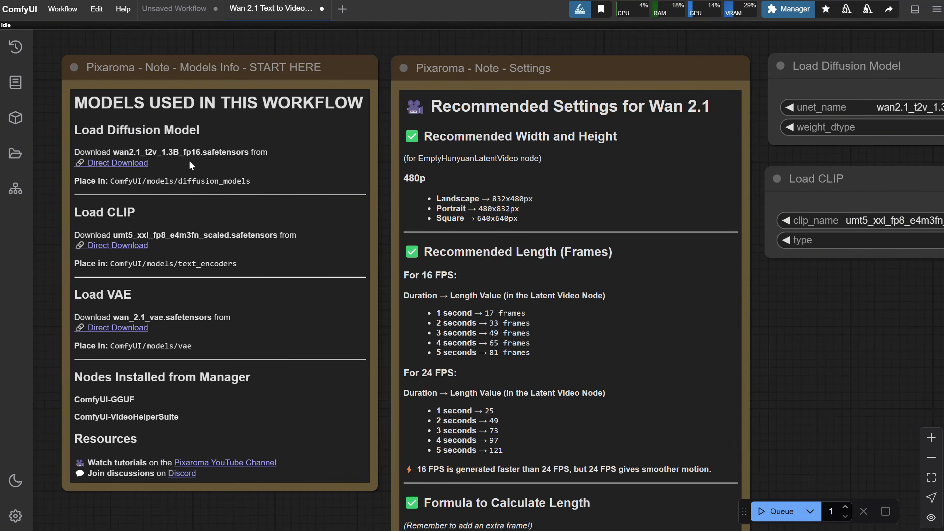
pyautogui.doubleClick(250, 165)
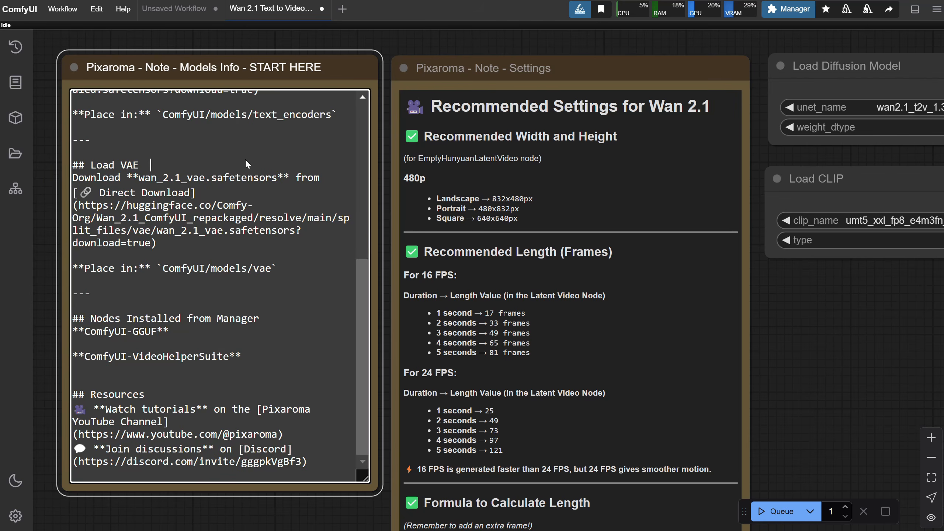
pyautogui.click(46, 143)
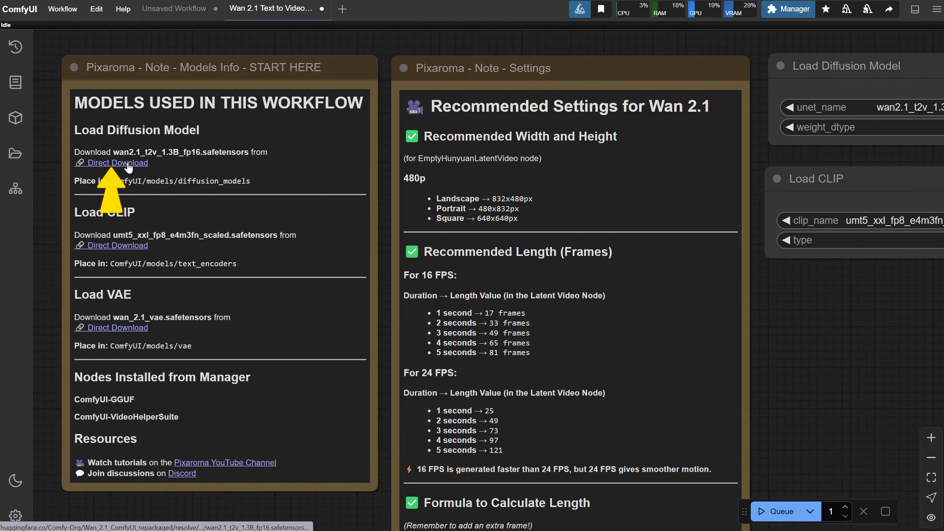
# Download the diffusion model wan2.1_t2v_1.3B_fp16.safetensors into the ComfyUI/models/diffusion_models folder.
pyautogui.click(129, 163)
pyautogui.doubleClick(80, 107)
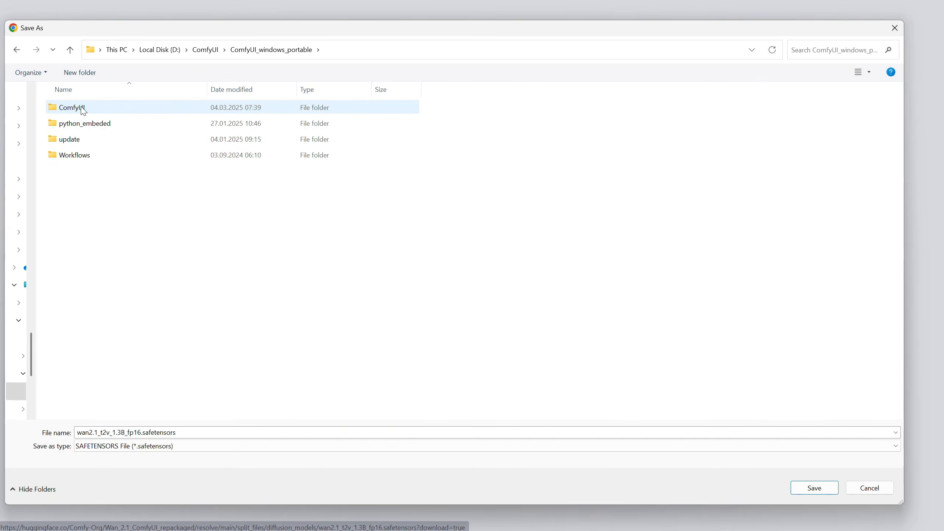
pyautogui.click(82, 109)
pyautogui.doubleClick(82, 109)
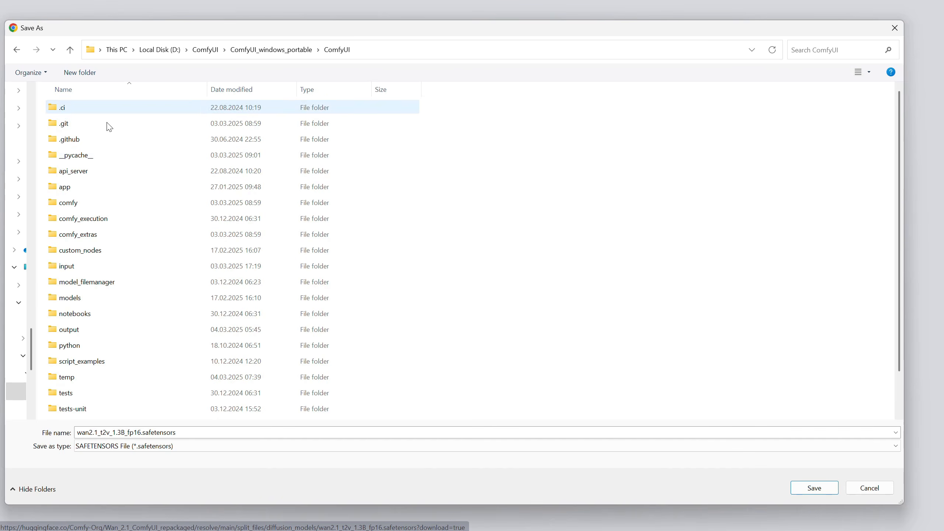
pyautogui.click(105, 297)
pyautogui.doubleClick(105, 298)
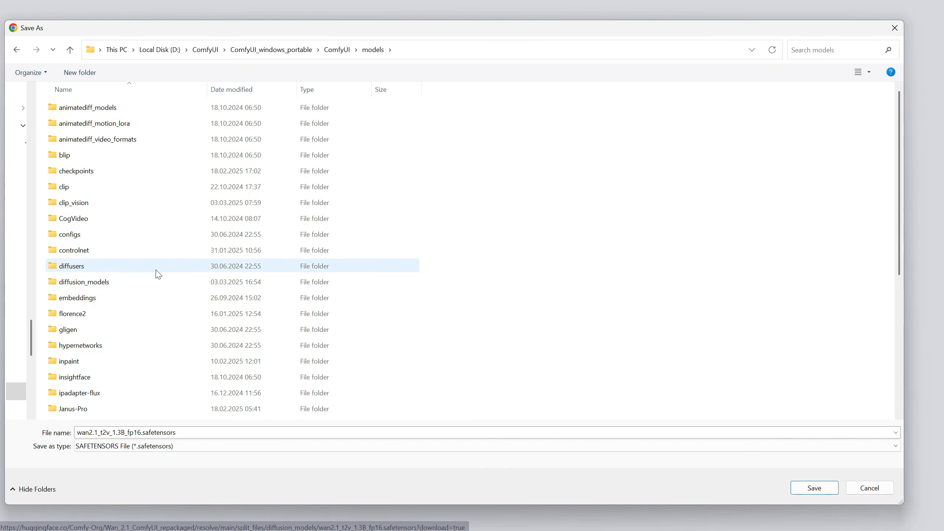
pyautogui.click(148, 284)
pyautogui.doubleClick(148, 284)
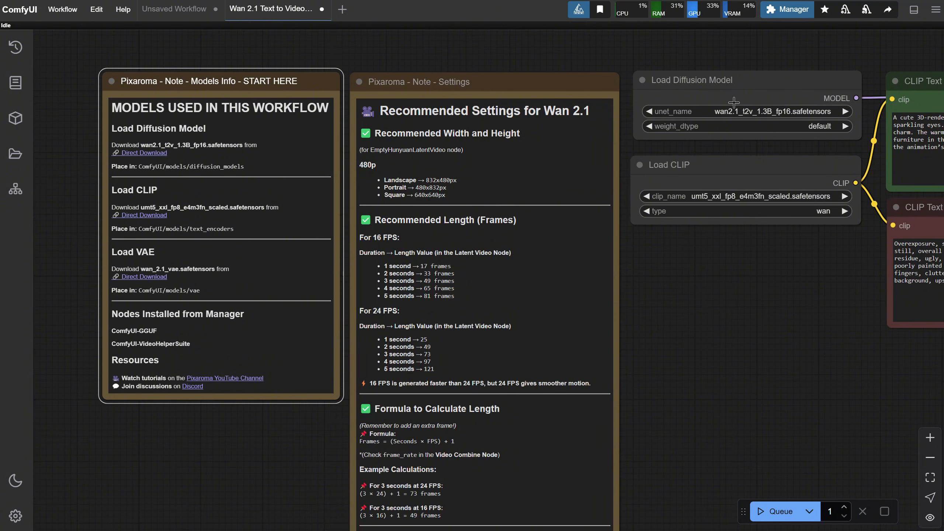
# Download the CLIP model umt5_xxl_fp8_e4m3fn_scaled.safetensors into the ComfyUI/models/text_encoders folder.
pyautogui.click(165, 219)
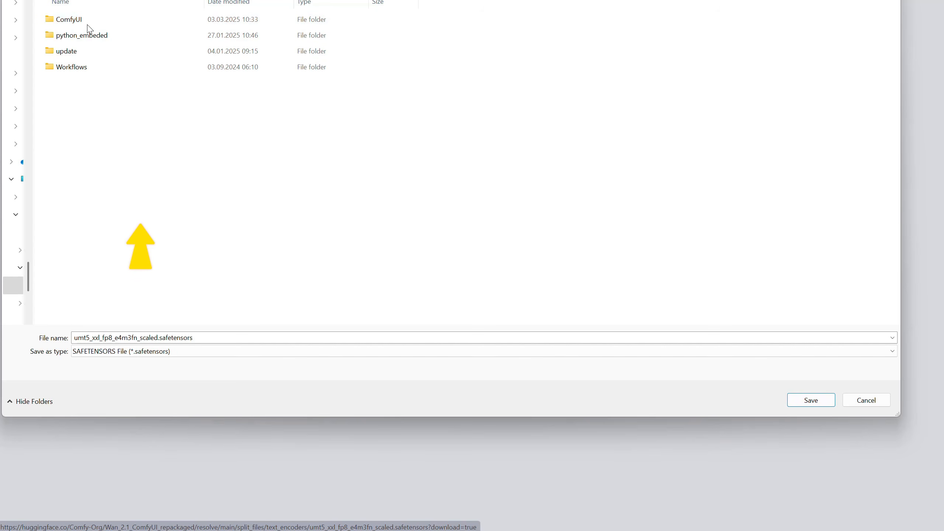
pyautogui.doubleClick(88, 23)
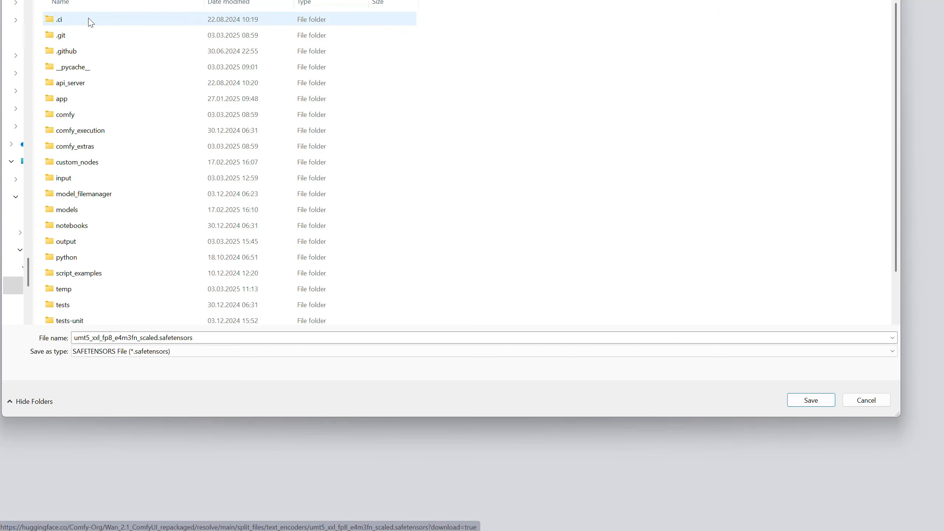
pyautogui.doubleClick(86, 215)
pyautogui.doubleClick(89, 269)
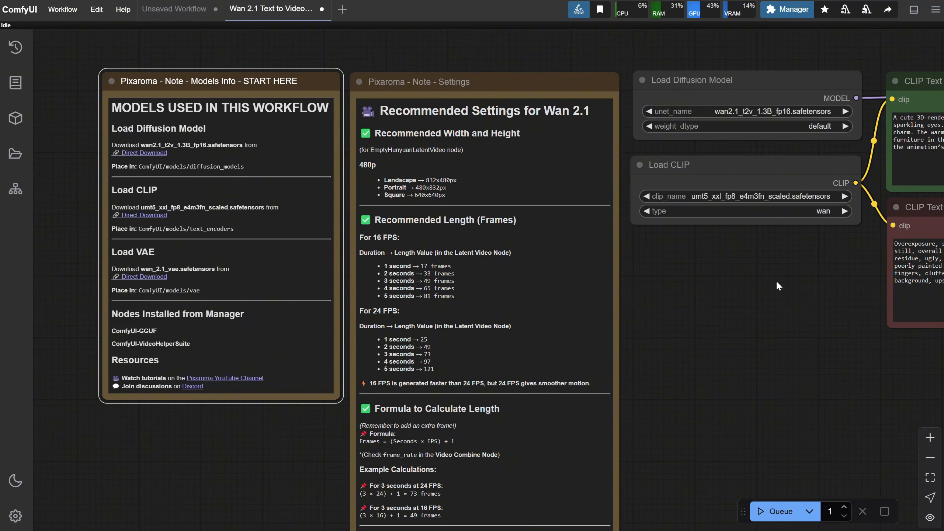
# Download the VAE file wan_2.1_vae.safetensors from the Models Info note into the ComfyUI/models/vae folder.
pyautogui.scroll(-5, 776, 281)
pyautogui.moveTo(786, 320); pyautogui.dragTo(295, 269)
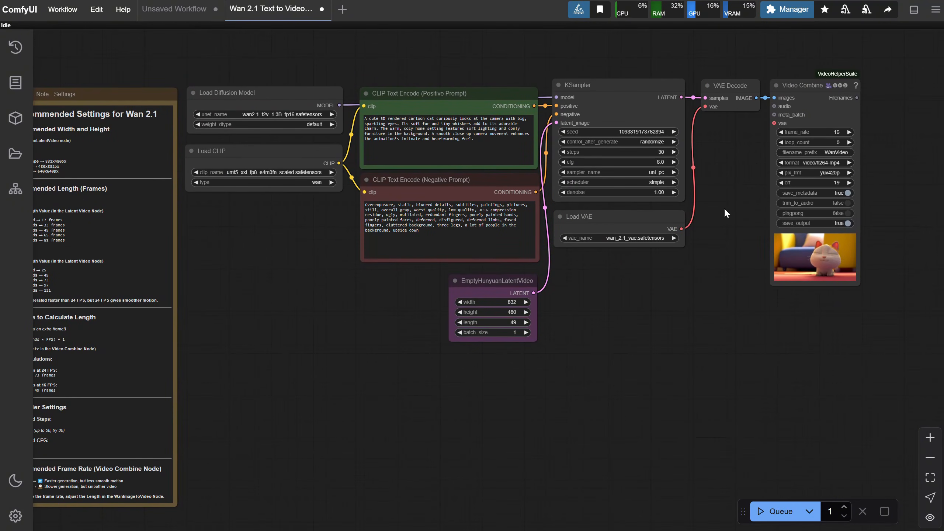
pyautogui.moveTo(284, 336); pyautogui.dragTo(716, 316)
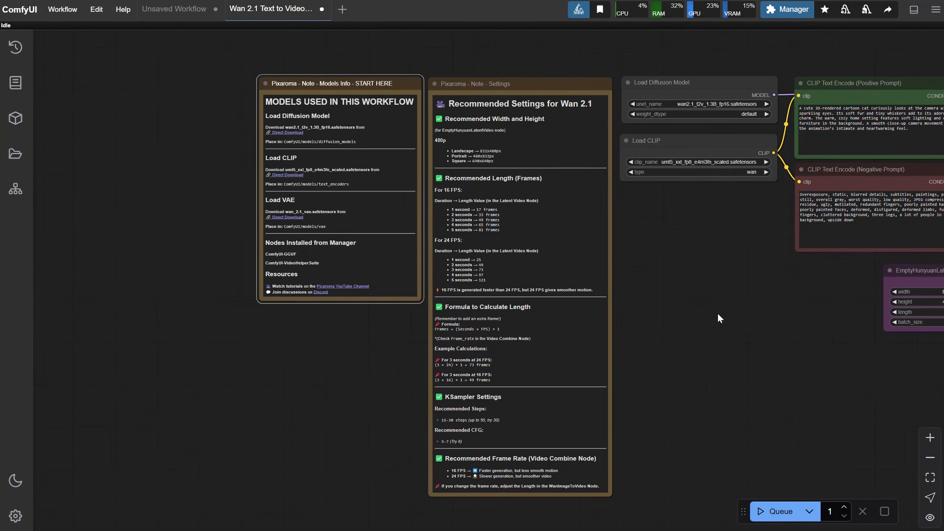
pyautogui.scroll(10, 201, 217)
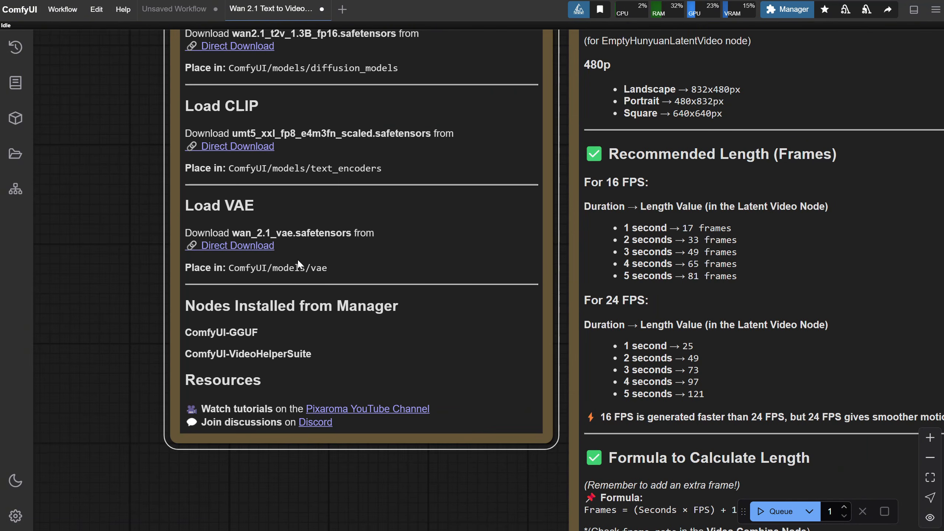
pyautogui.click(247, 245)
pyautogui.doubleClick(87, 20)
pyautogui.click(94, 178)
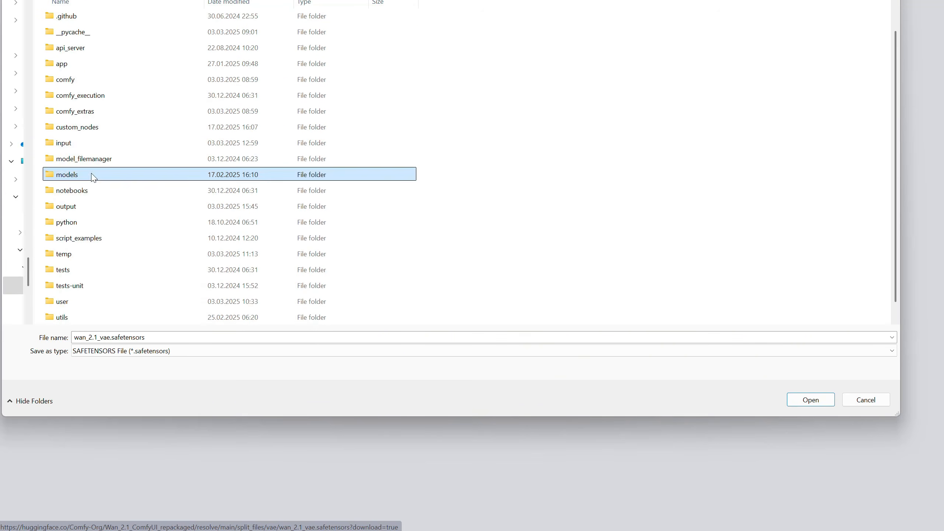
pyautogui.doubleClick(94, 178)
pyautogui.scroll(-4, 269, 124)
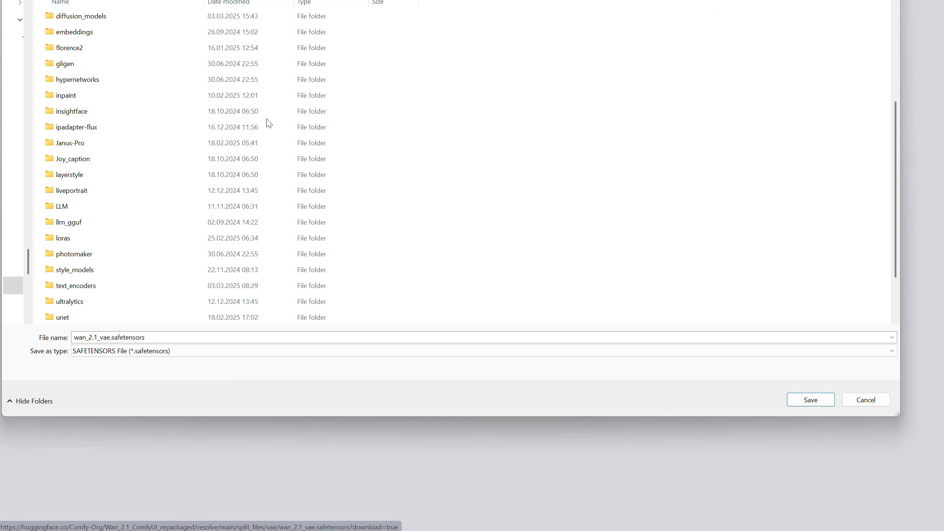
pyautogui.scroll(-1, 269, 125)
pyautogui.doubleClick(136, 284)
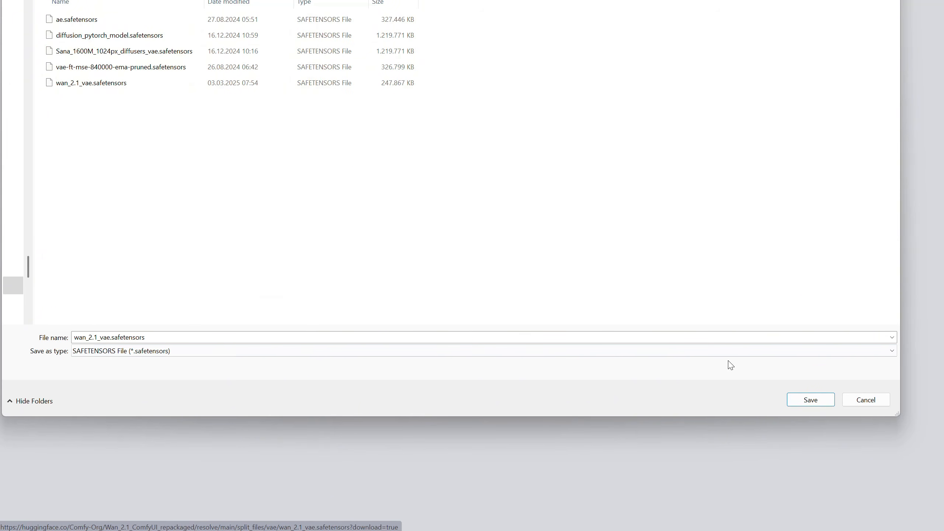
pyautogui.click(807, 402)
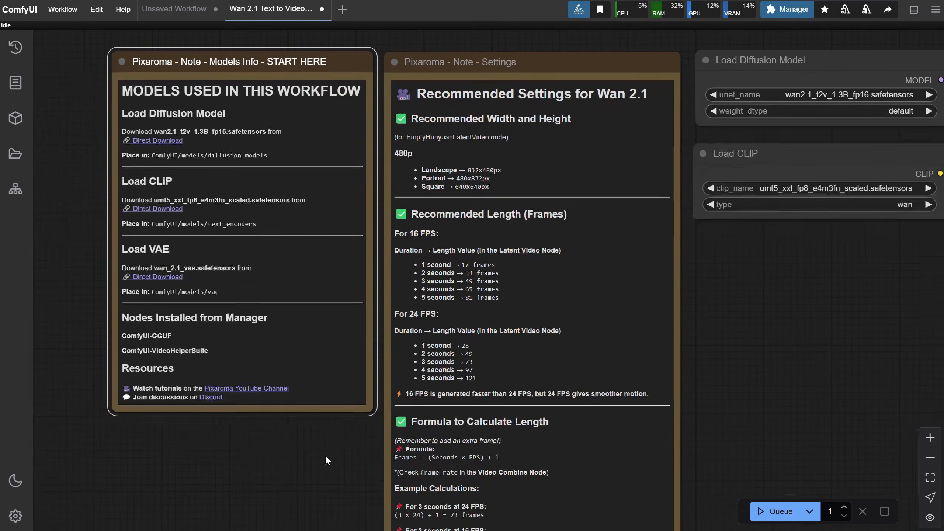
# Refresh the node definitions so the loader nodes recognize the downloaded models.
pyautogui.click(97, 9)
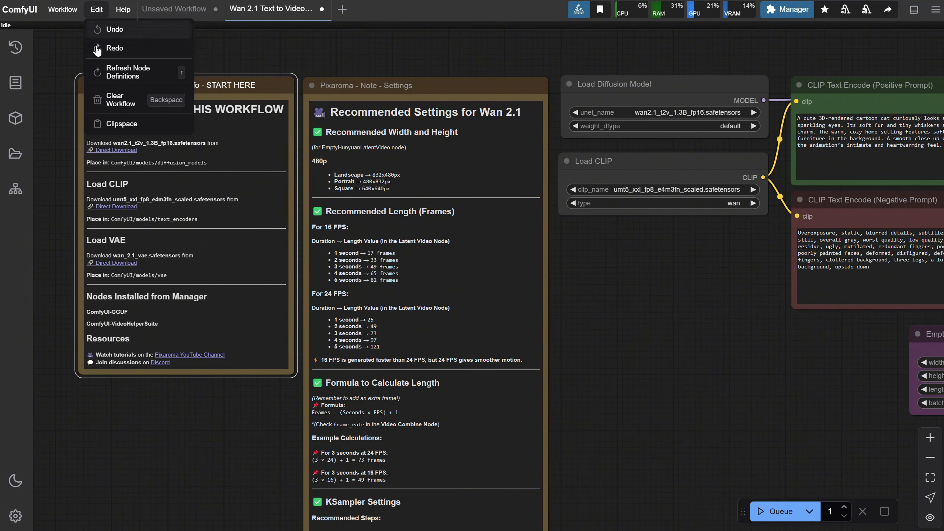
pyautogui.click(100, 74)
pyautogui.scroll(2, 614, 307)
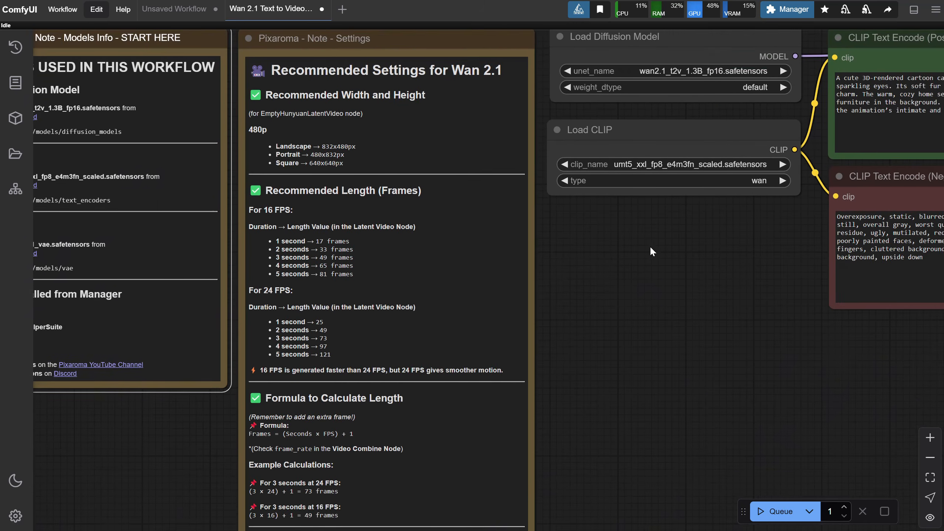
# Select wan2.1_t2v_1.3B_fp16.safetensors as the unet_name in the Load Diffusion Model node and move the node slightly upward.
pyautogui.moveTo(649, 246); pyautogui.dragTo(656, 313)
pyautogui.click(675, 140)
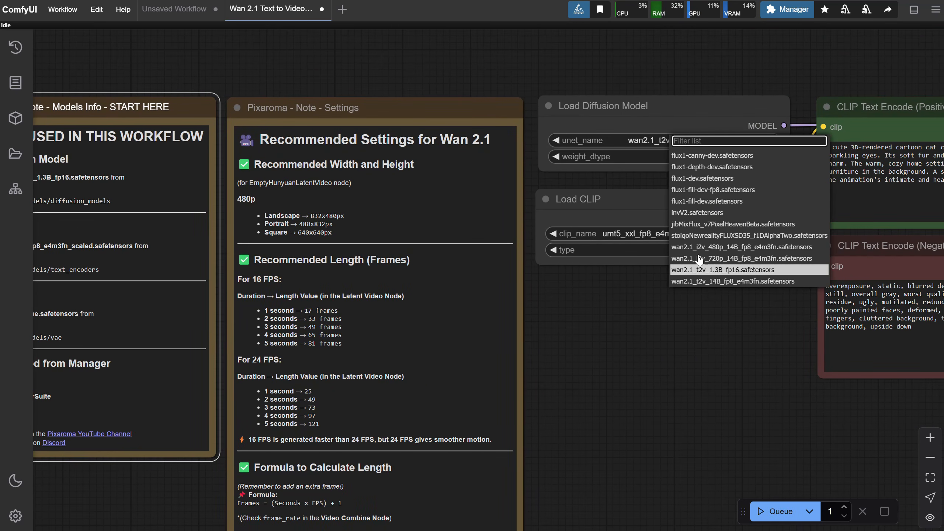
pyautogui.click(721, 270)
pyautogui.scroll(-4, 544, 263)
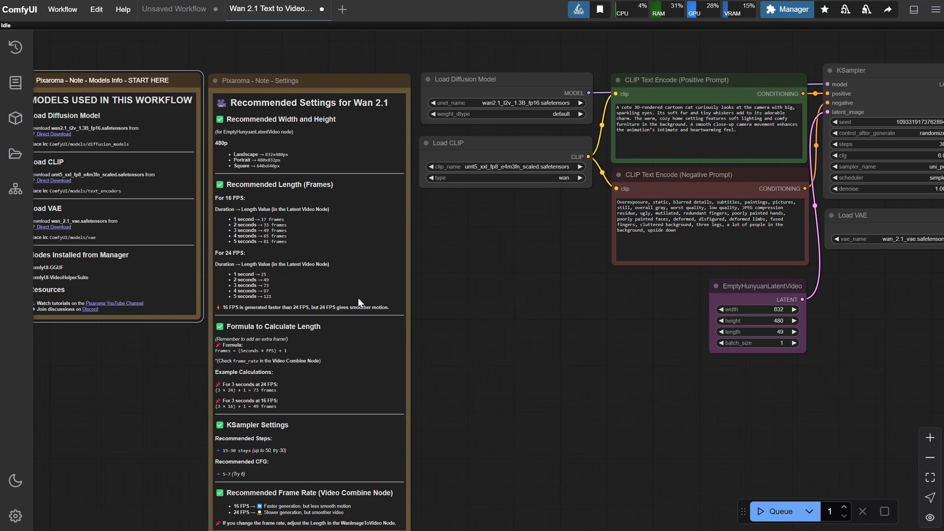
pyautogui.moveTo(460, 237); pyautogui.dragTo(223, 301)
pyautogui.scroll(3, 282, 266)
pyautogui.moveTo(286, 296); pyautogui.dragTo(179, 288)
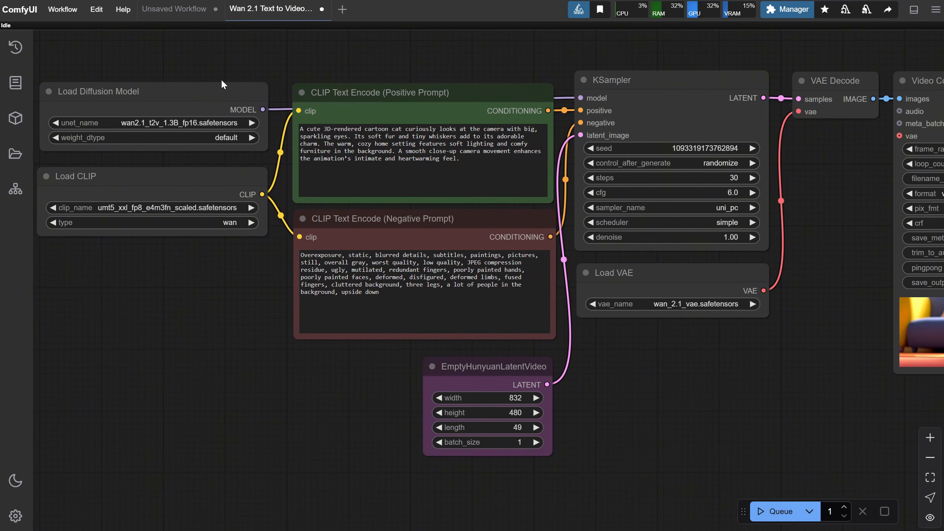
pyautogui.moveTo(184, 103)
pyautogui.mouseDown()
pyautogui.moveTo(427, 21)
pyautogui.moveTo(477, 54)
pyautogui.moveTo(196, 90)
pyautogui.mouseUp()
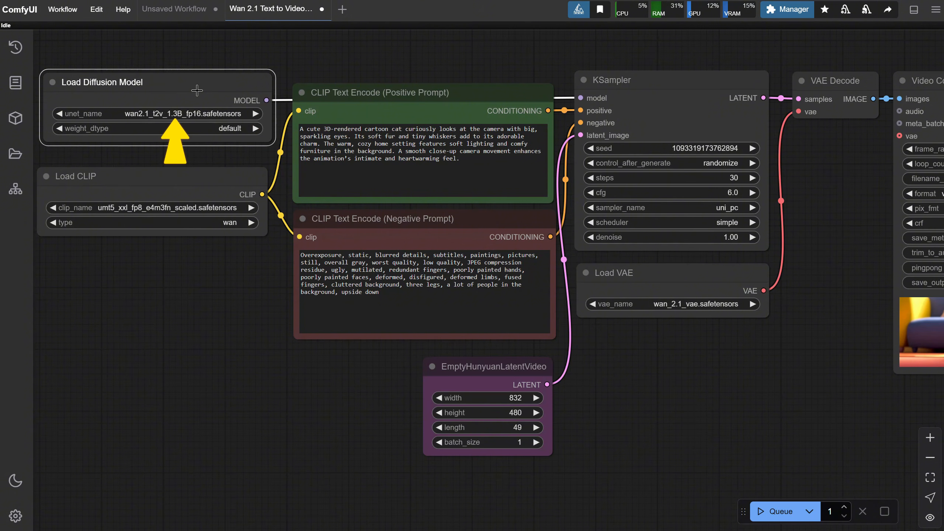
# Keep umt5_xxl_fp8_e4m3fn_scaled.safetensors as the clip_name in the Load CLIP node and set its type to wan.
pyautogui.moveTo(196, 187); pyautogui.dragTo(198, 185)
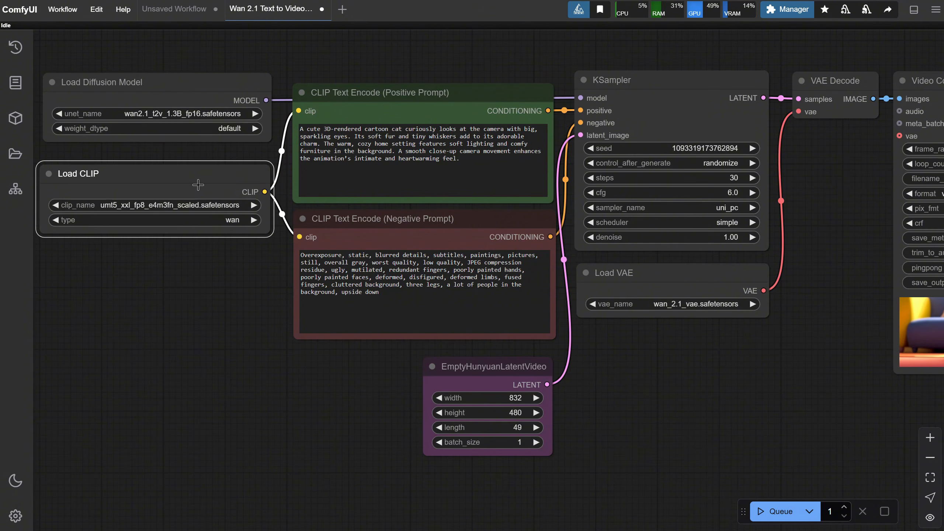
pyautogui.click(199, 207)
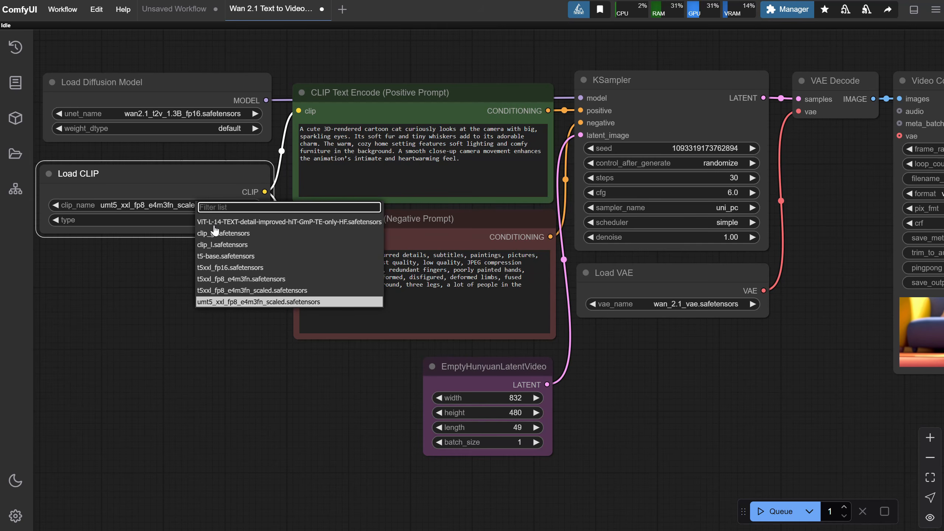
pyautogui.click(139, 247)
pyautogui.click(173, 220)
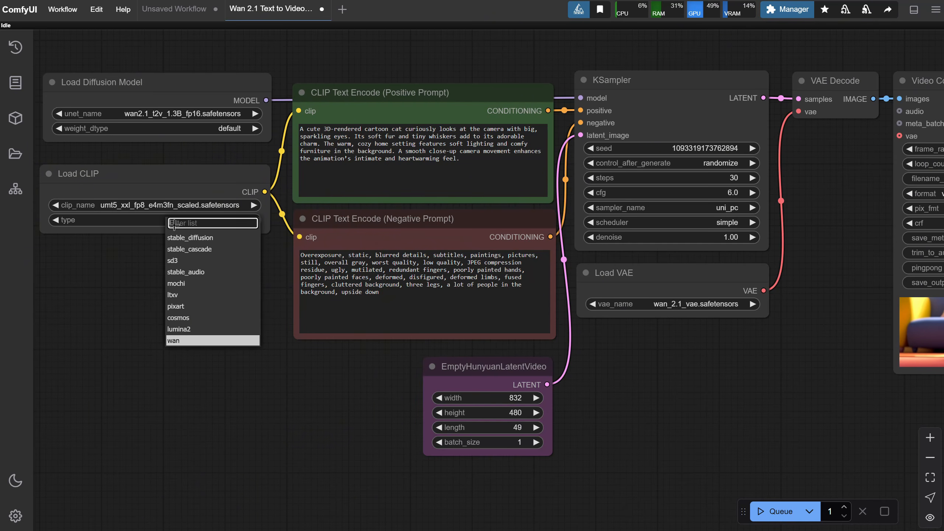
pyautogui.click(193, 342)
# Review the positive and negative prompt nodes and compare the KSampler steps and cfg with the recommendations in the Settings note.
pyautogui.scroll(-1, 220, 274)
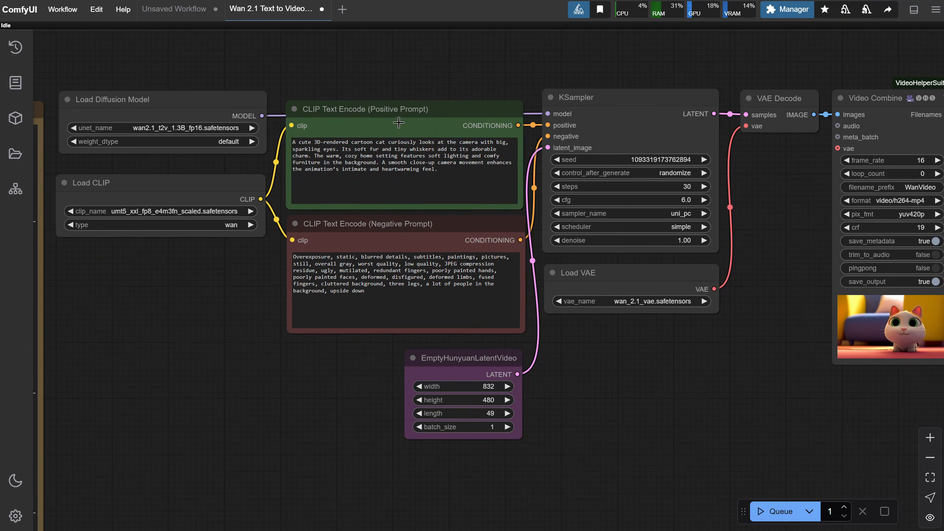
pyautogui.click(398, 121)
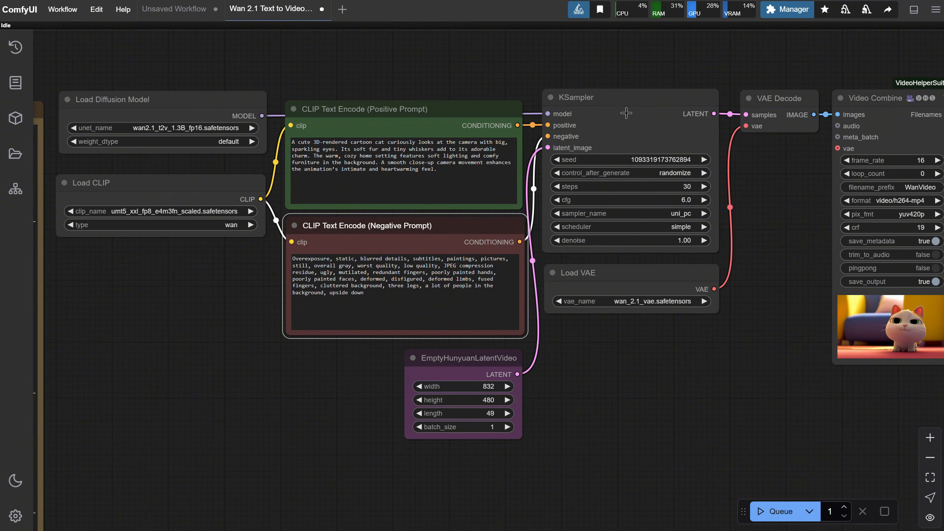
pyautogui.moveTo(626, 113); pyautogui.dragTo(626, 109)
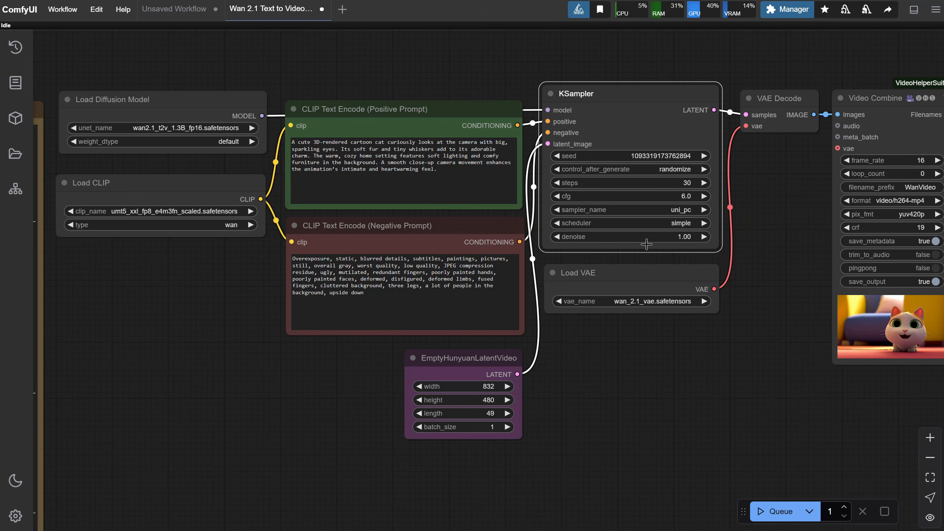
pyautogui.moveTo(224, 397); pyautogui.dragTo(633, 158)
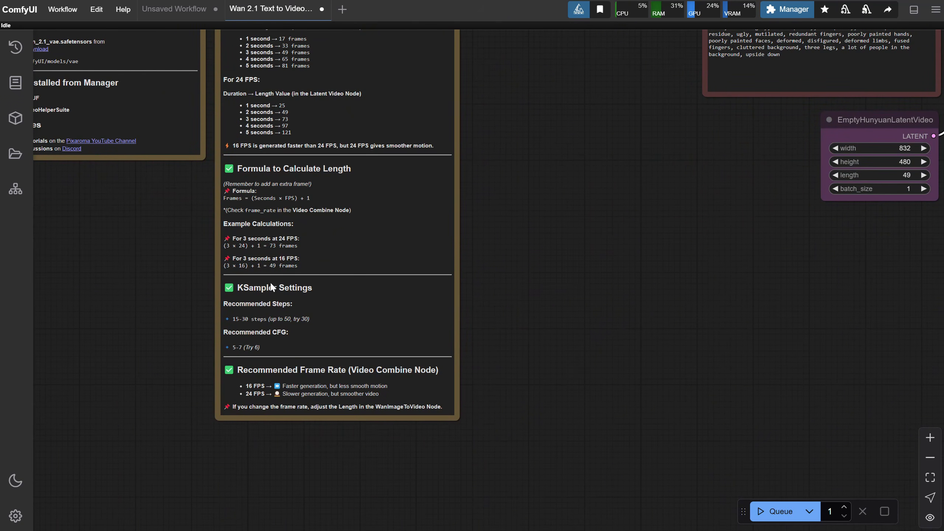
pyautogui.moveTo(643, 305); pyautogui.dragTo(264, 378)
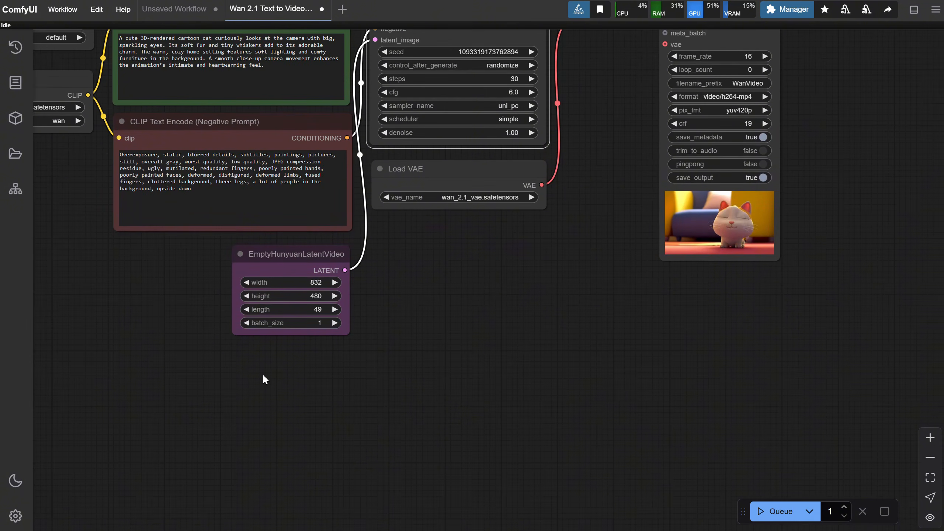
# Compare the Video Combine frame rate and the latent video length with the recommended frame rates, lengths and formula in the Settings note.
pyautogui.moveTo(480, 282); pyautogui.dragTo(436, 375)
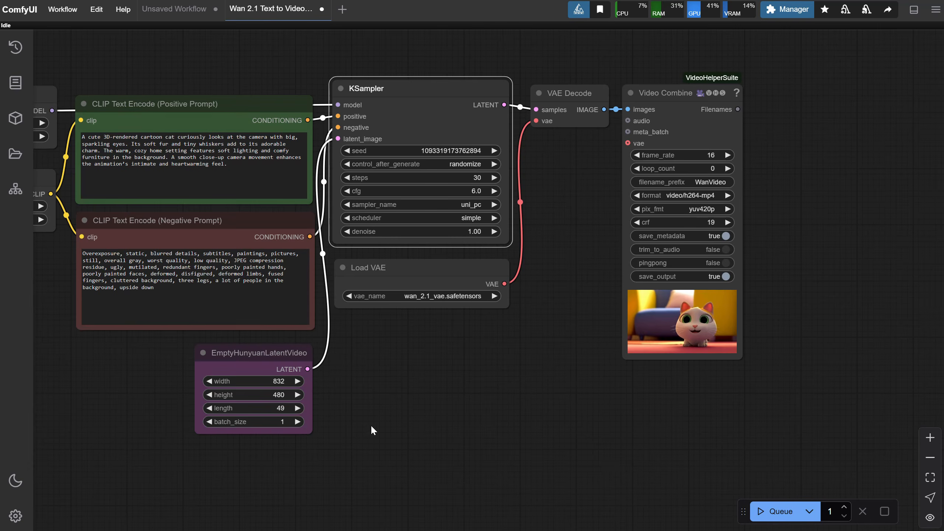
pyautogui.moveTo(363, 422); pyautogui.dragTo(814, 116)
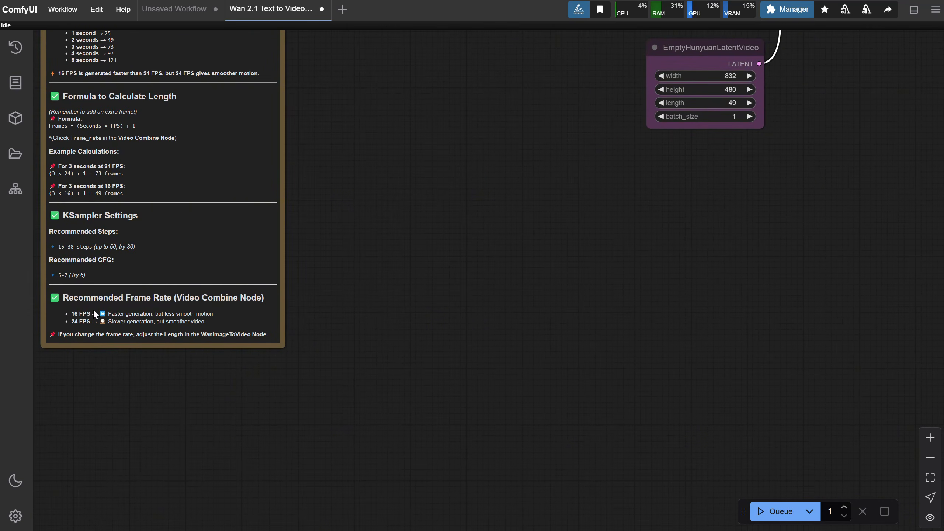
pyautogui.scroll(5, 161, 308)
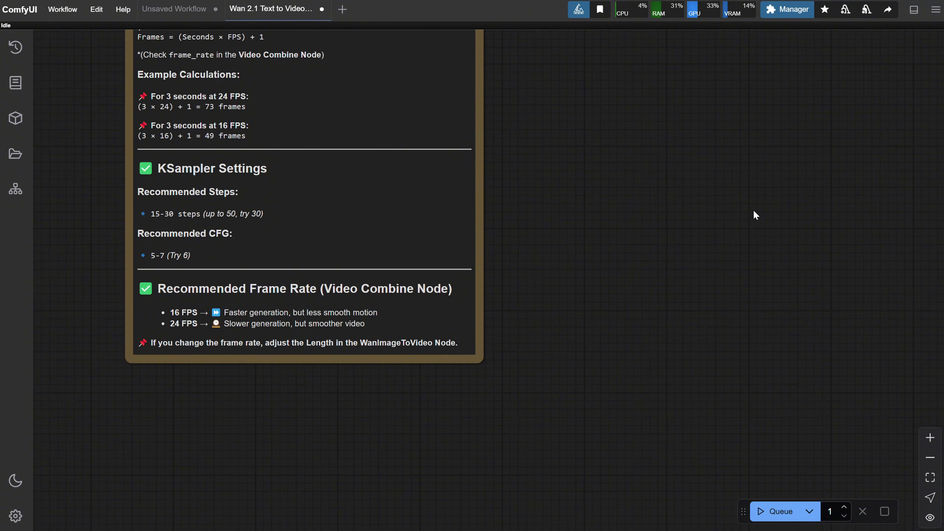
pyautogui.moveTo(722, 194); pyautogui.dragTo(286, 426)
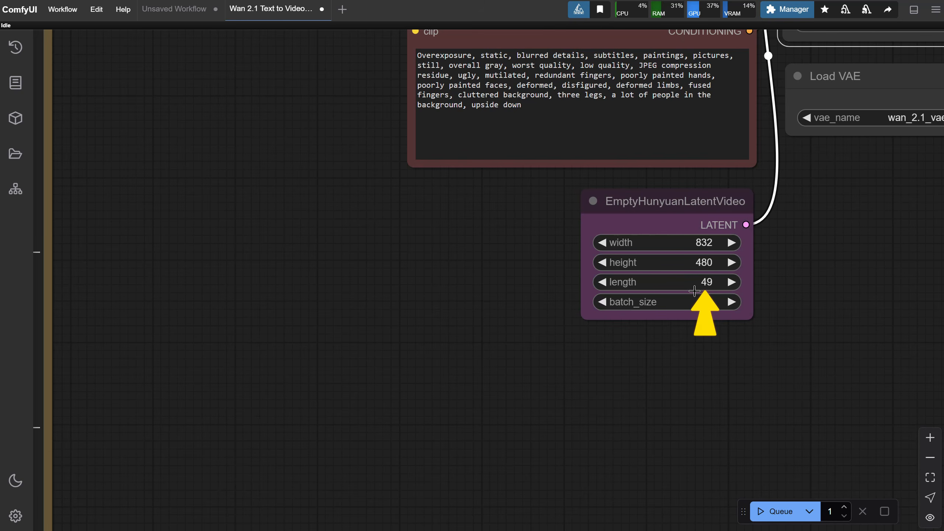
pyautogui.moveTo(258, 344)
pyautogui.mouseDown()
pyautogui.moveTo(739, 247)
pyautogui.moveTo(693, 391)
pyautogui.moveTo(657, 431)
pyautogui.mouseUp()
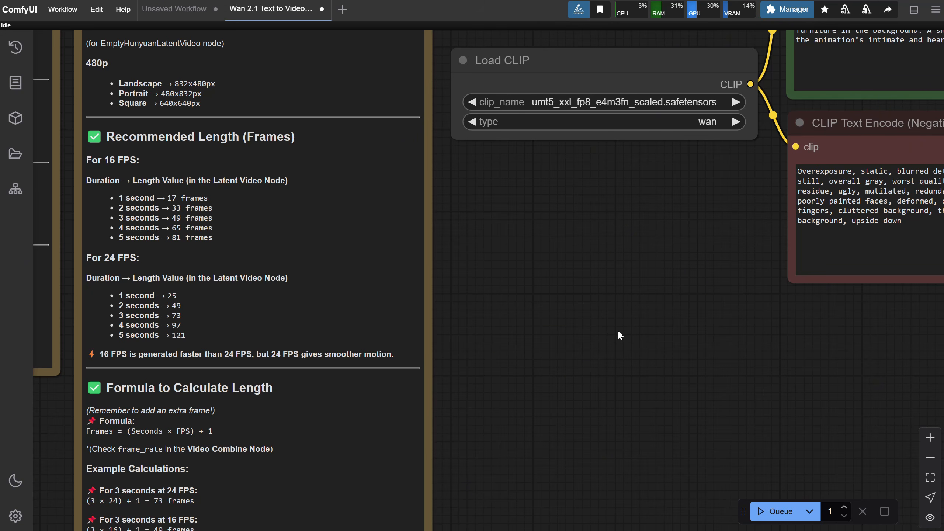
pyautogui.moveTo(578, 312); pyautogui.dragTo(609, 106)
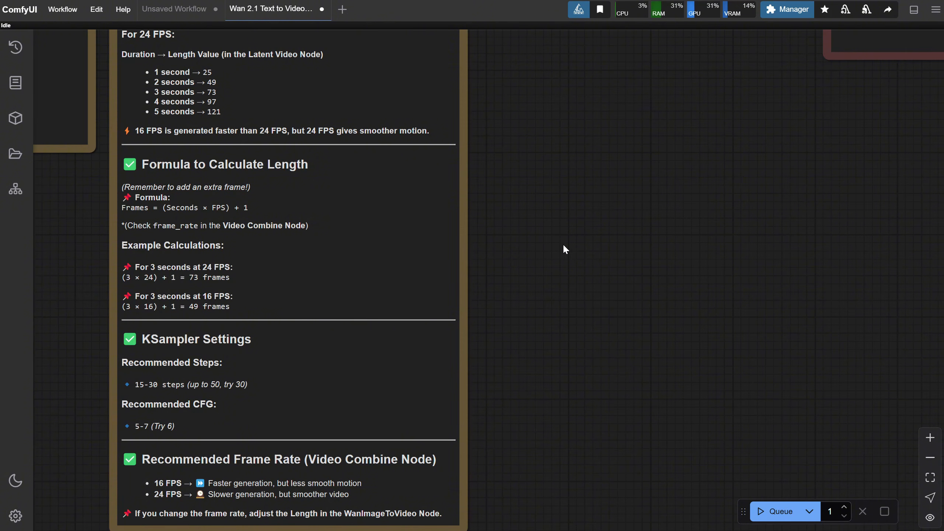
pyautogui.scroll(-5, 560, 242)
pyautogui.moveTo(587, 237); pyautogui.dragTo(444, 322)
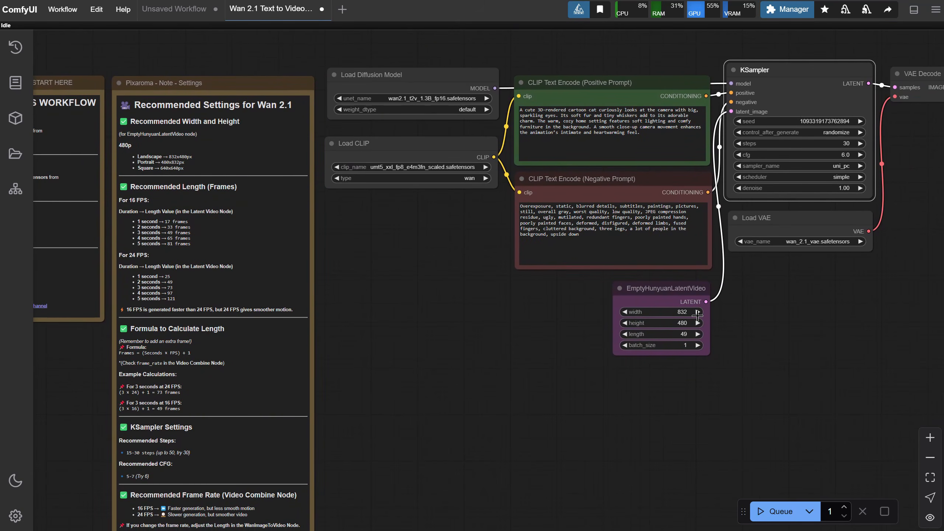
# Compare the width and height in the EmptyHunyuanLatentVideo node with the recommended 480p sizes in the Settings note.
pyautogui.scroll(4, 698, 315)
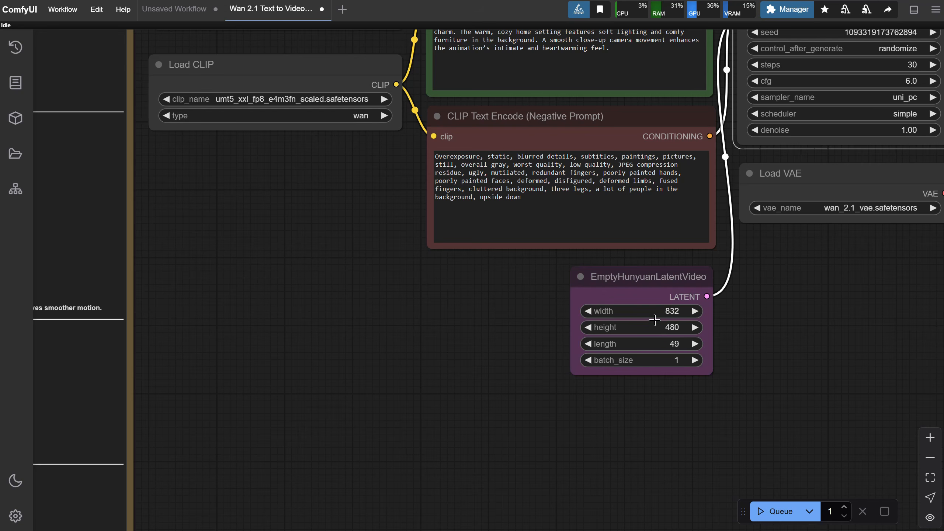
pyautogui.scroll(-4, 542, 297)
pyautogui.moveTo(349, 285); pyautogui.dragTo(659, 302)
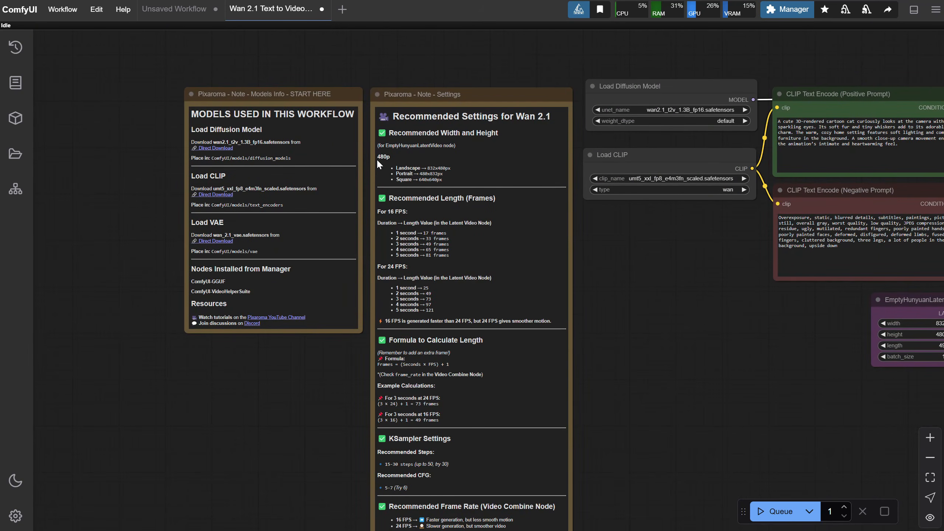
pyautogui.scroll(6, 690, 278)
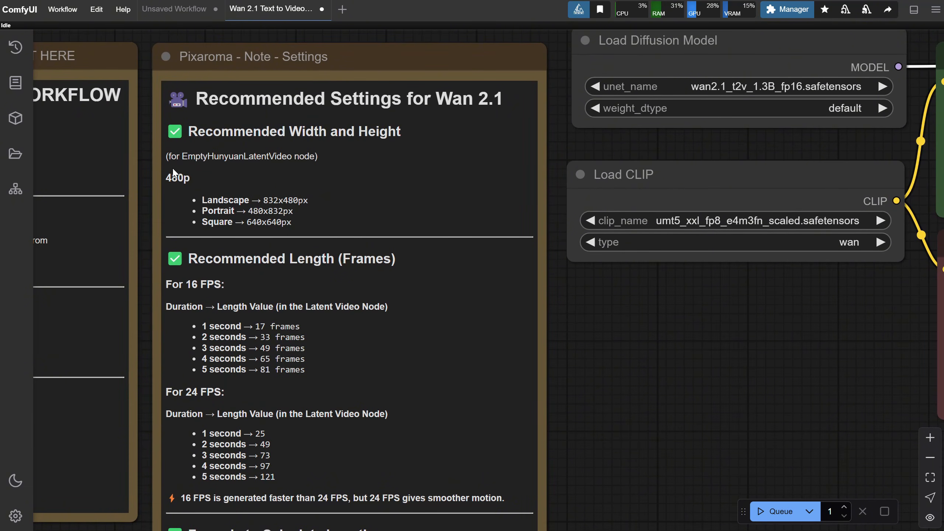
pyautogui.scroll(-4, 599, 350)
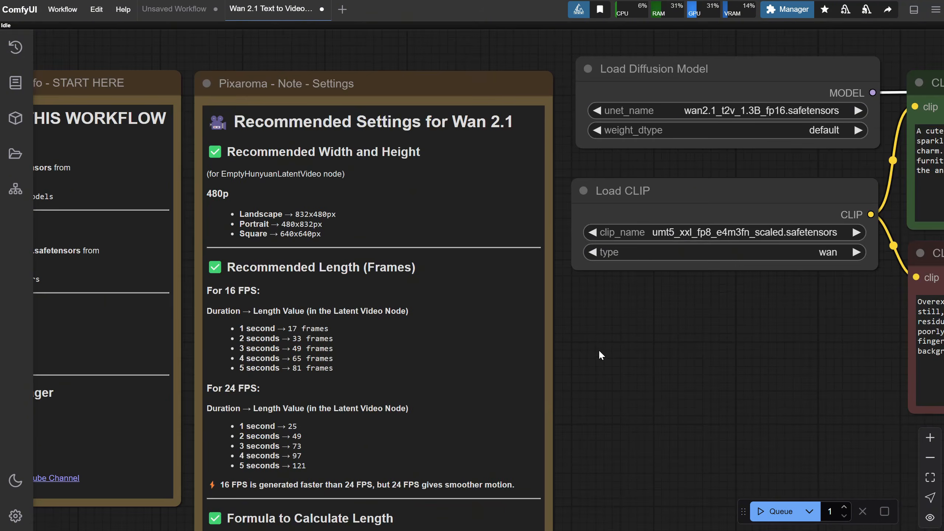
pyautogui.moveTo(670, 376); pyautogui.dragTo(196, 303)
pyautogui.scroll(1, 757, 383)
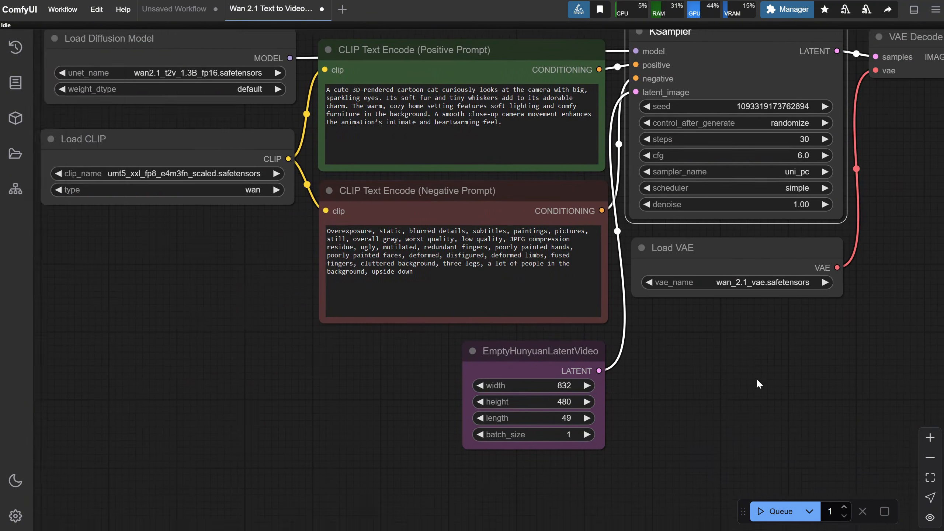
# Deselect the nodes and queue one run of the text-to-video workflow to generate the cartoon cat video.
pyautogui.moveTo(757, 384); pyautogui.dragTo(668, 417)
pyautogui.moveTo(455, 171); pyautogui.dragTo(213, 121)
pyautogui.click(665, 451)
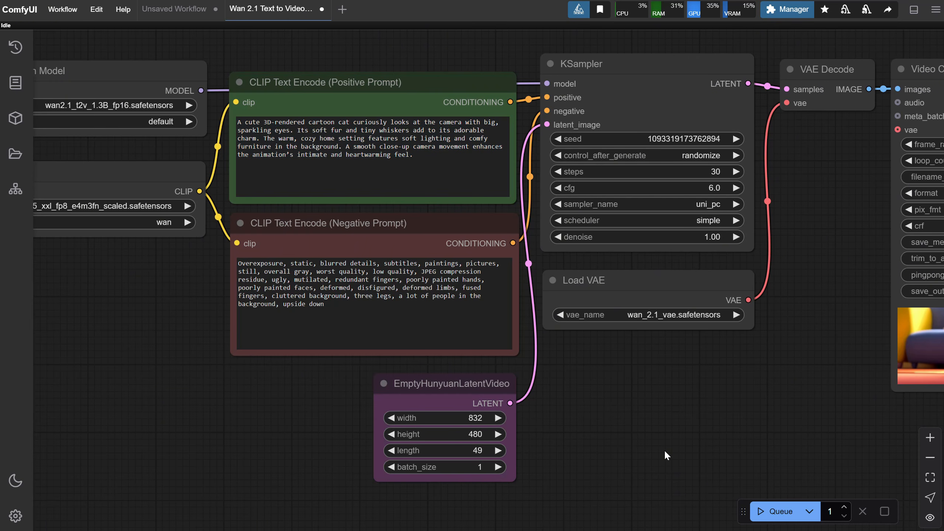
pyautogui.click(774, 515)
# Enlarge the Video Combine node so the preview of the generated cat video displays larger.
pyautogui.moveTo(797, 386); pyautogui.dragTo(537, 376)
pyautogui.scroll(6, 721, 358)
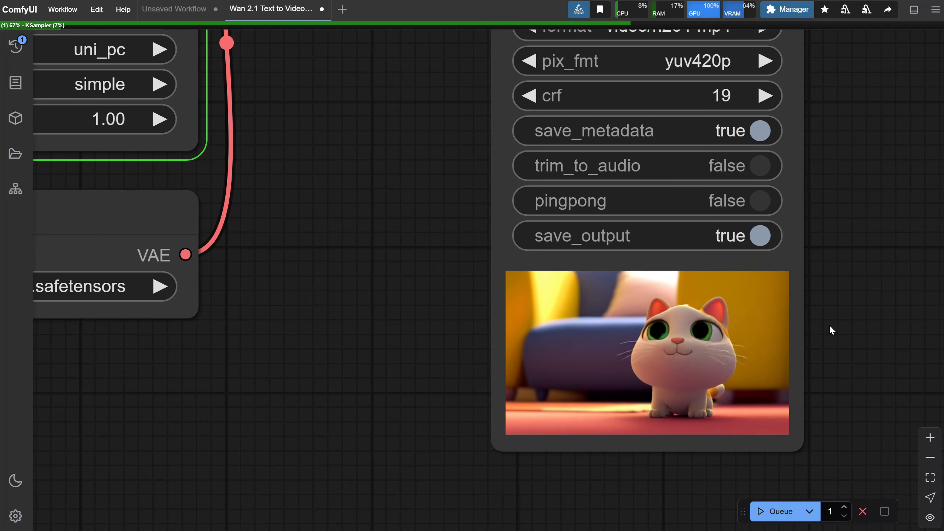
pyautogui.scroll(-6, 562, 307)
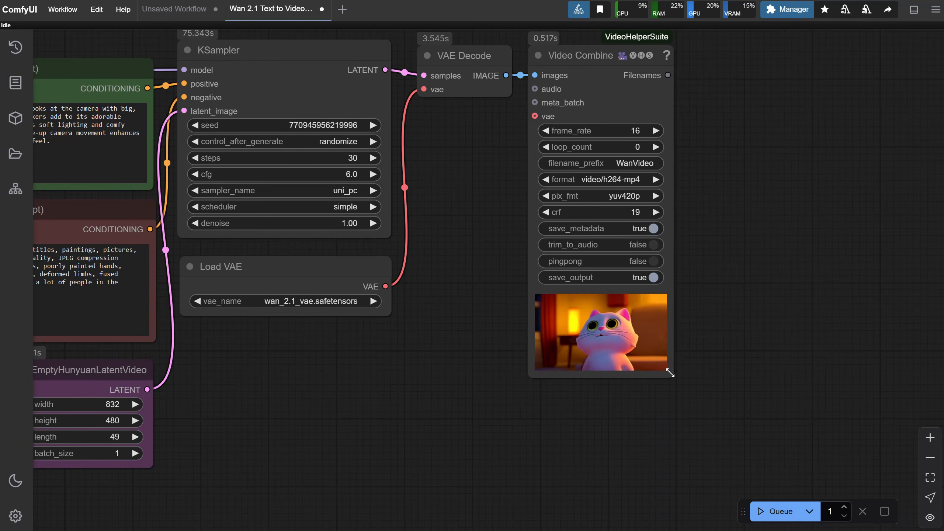
pyautogui.moveTo(678, 400); pyautogui.dragTo(882, 450)
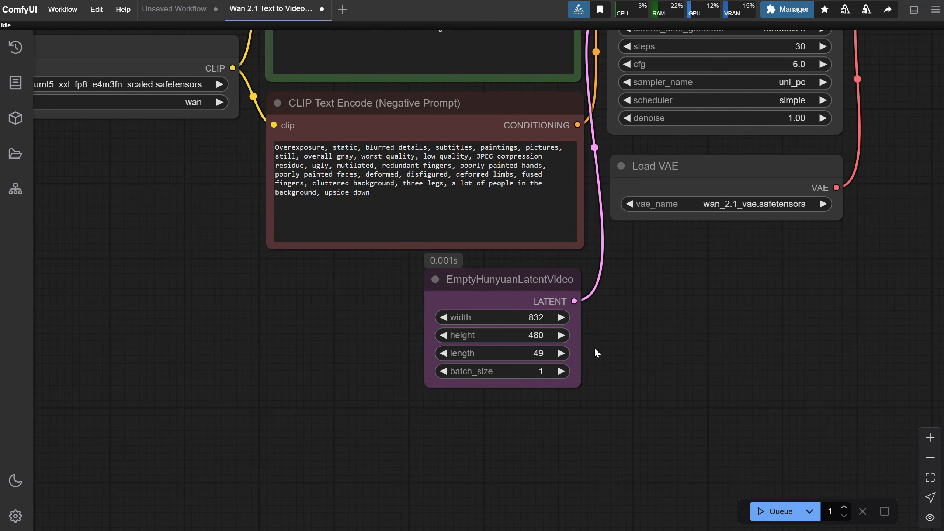
# Review the latent video length and Video Combine frame rate alongside the recommended settings and the rest of the workflow nodes.
pyautogui.scroll(-2, 595, 347)
pyautogui.moveTo(697, 334); pyautogui.dragTo(350, 455)
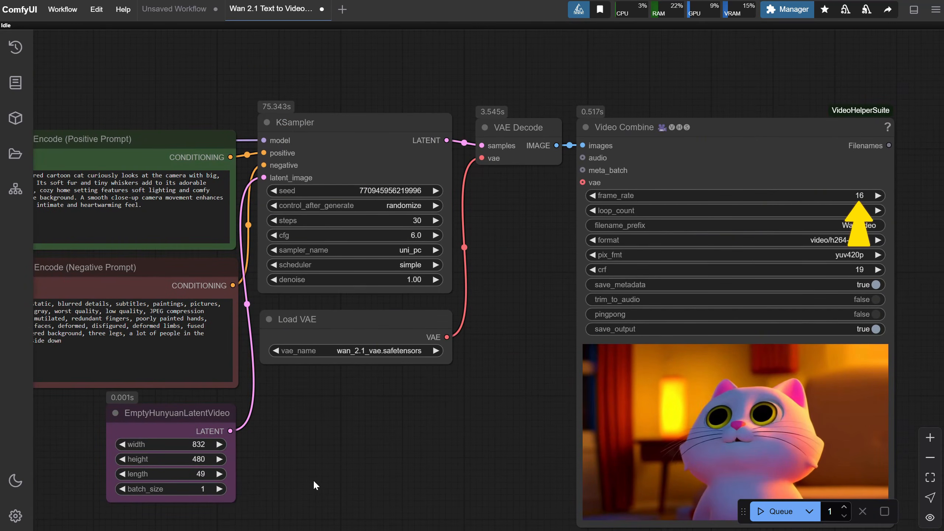
pyautogui.moveTo(309, 482); pyautogui.dragTo(854, 367)
pyautogui.moveTo(522, 378); pyautogui.dragTo(830, 397)
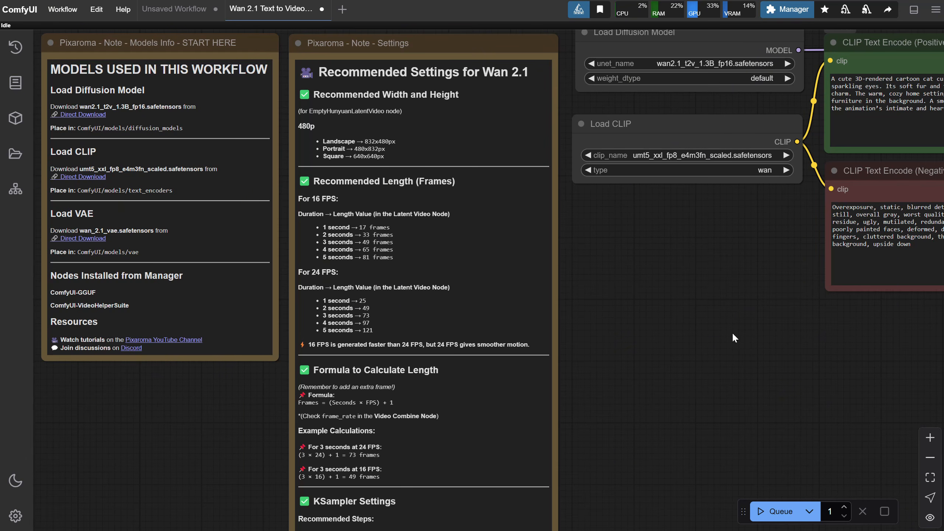
pyautogui.moveTo(731, 332); pyautogui.dragTo(264, 336)
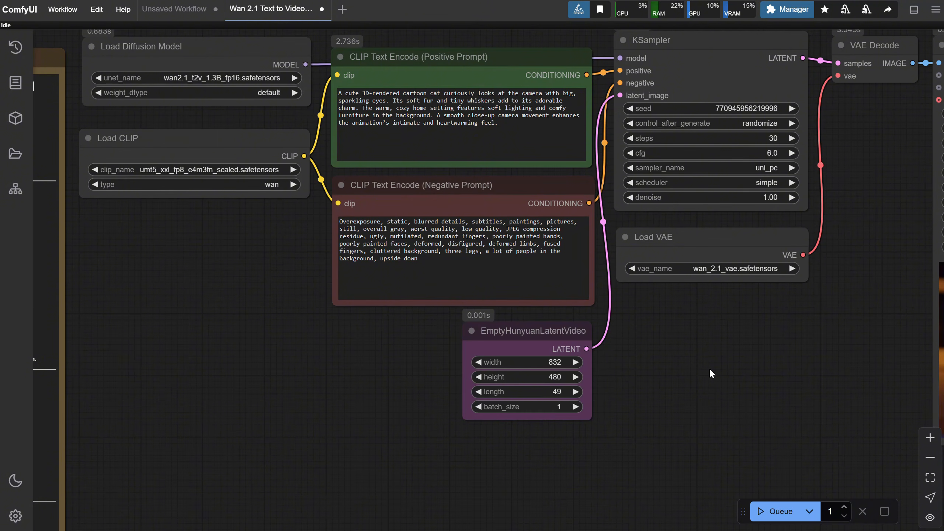
pyautogui.scroll(-3, 710, 369)
pyautogui.moveTo(730, 356); pyautogui.dragTo(618, 370)
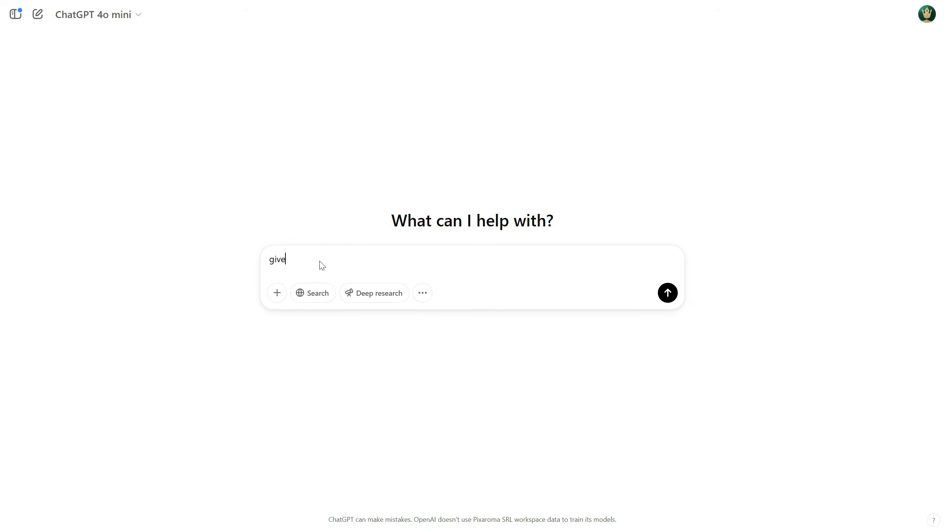
# Ask for a text to video AI generator prompt about a cute cartoon 3d dog walking in a forest, describing camera and character movement.
pyautogui.write('me a prompt for a ')
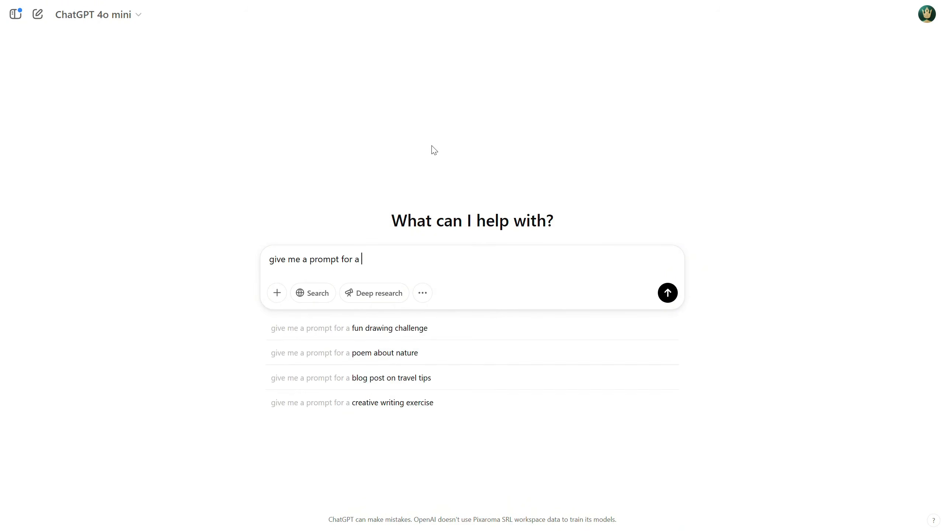
pyautogui.write('text to video AI generator, descri')
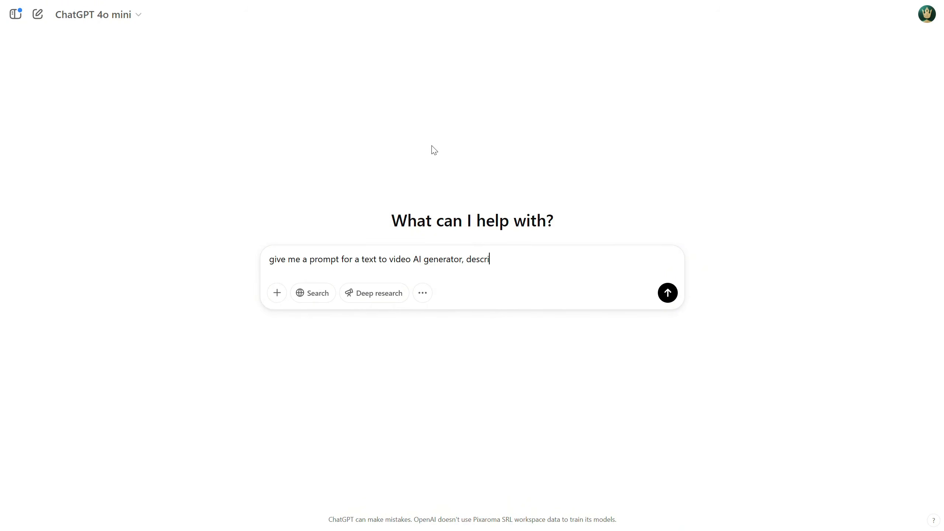
pyautogui.write('be the camera movementand characte')
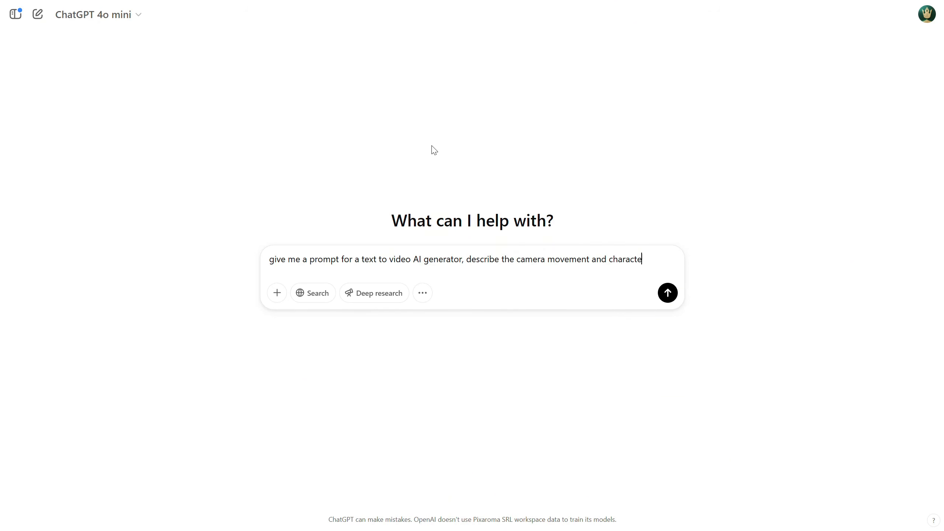
pyautogui.write('r movement in the prompt, is about a cu')
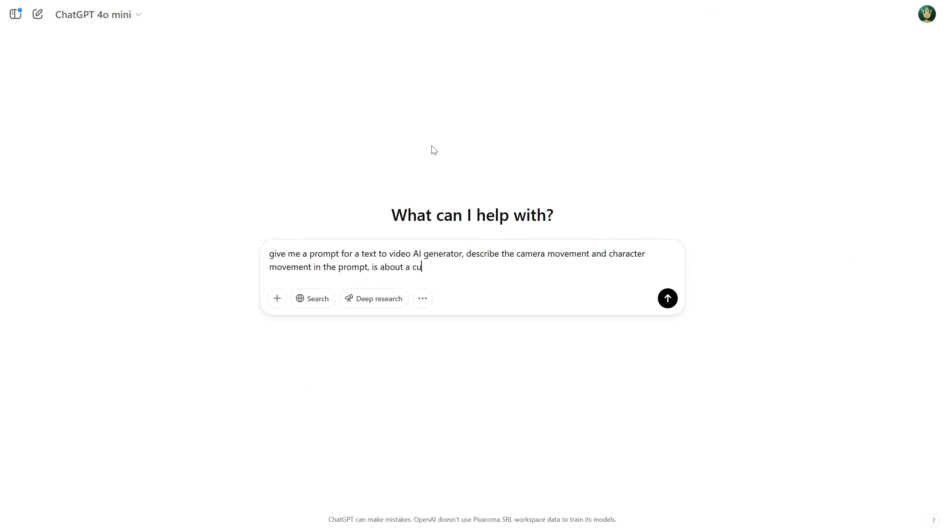
pyautogui.write('te cartoon 3d dog plaing')
pyautogui.press('BackSpace')
pyautogui.press('BackSpace')
pyautogui.press('BackSpace')
pyautogui.press('BackSpace')
pyautogui.write('yilking ina ')
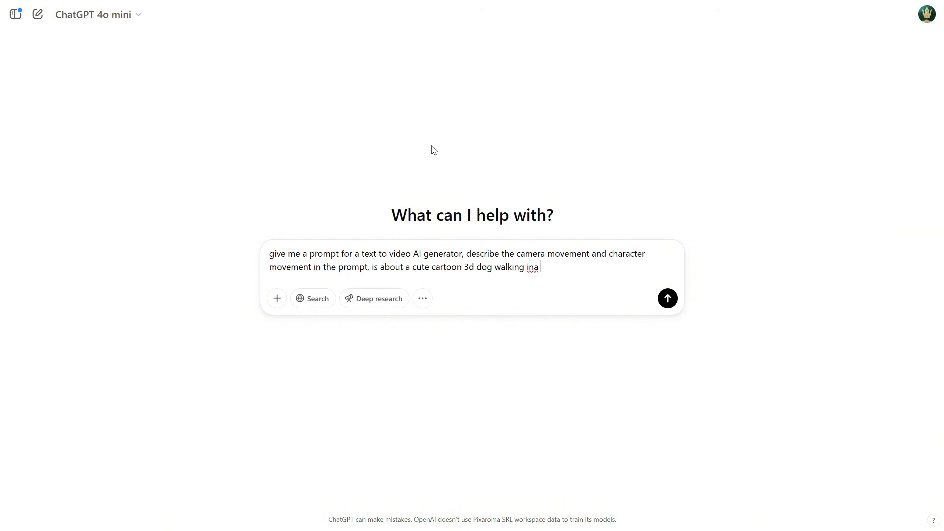
pyautogui.write('forest')
pyautogui.press('Return')
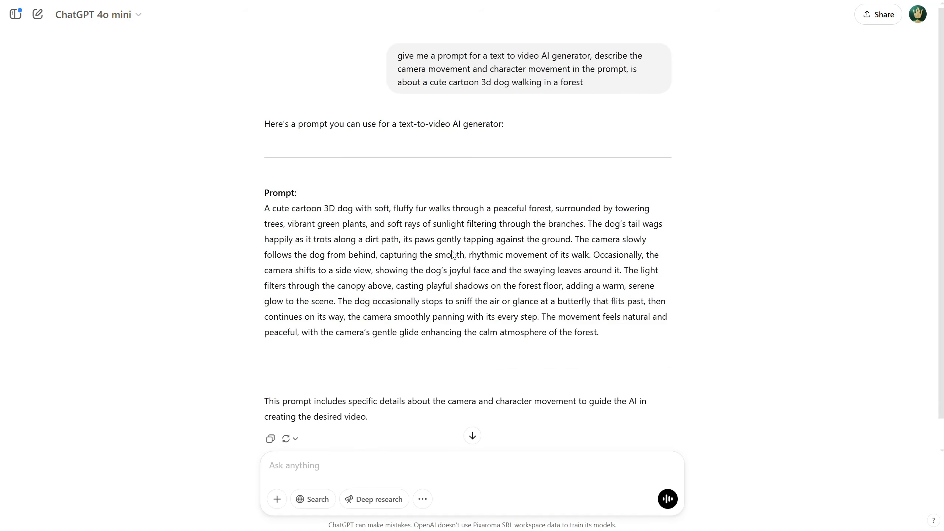
# Request a shorter version of the dog prompt and copy the resulting prompt text.
pyautogui.write('shorter')
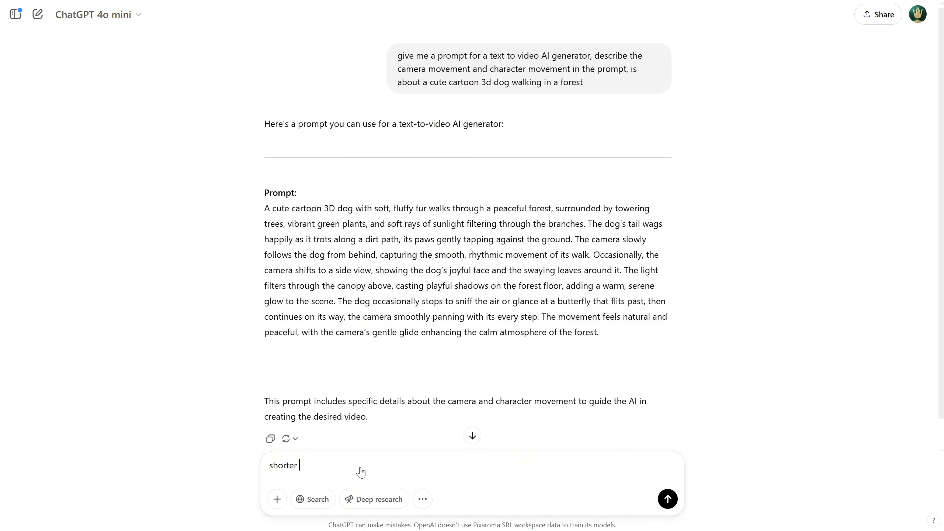
pyautogui.press('Return')
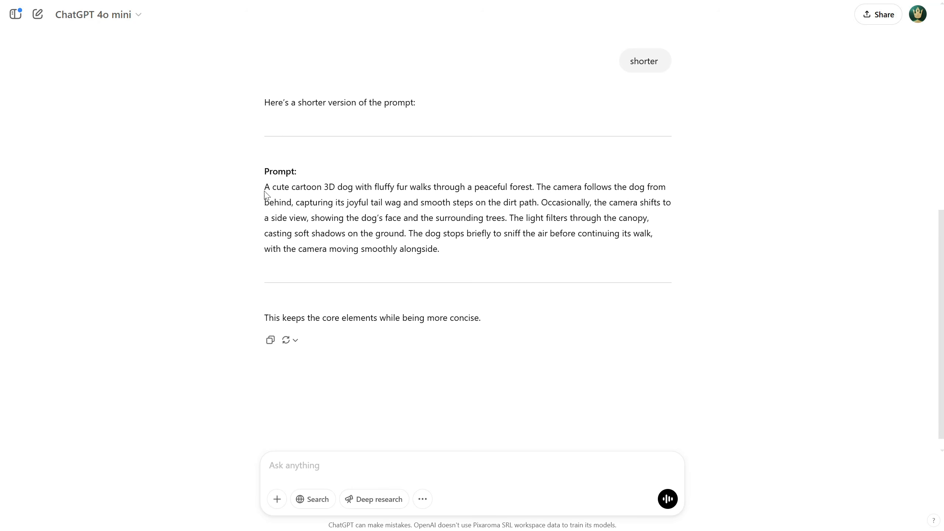
pyautogui.moveTo(265, 193); pyautogui.dragTo(485, 252)
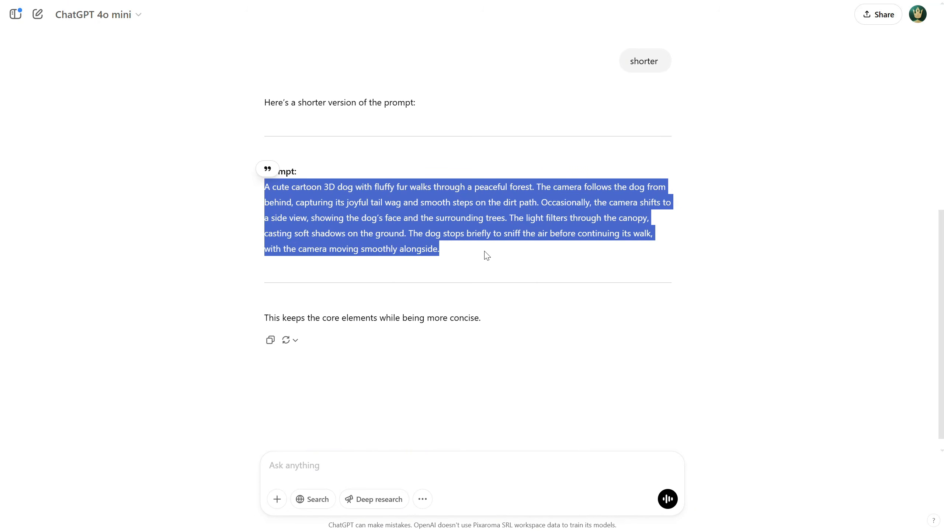
pyautogui.hotkey('ctrl', 'c')
# Switch to ComfyUI, replace the positive prompt with the copied dog prompt, and queue one run.
pyautogui.hotkey('alt', 'Tab')
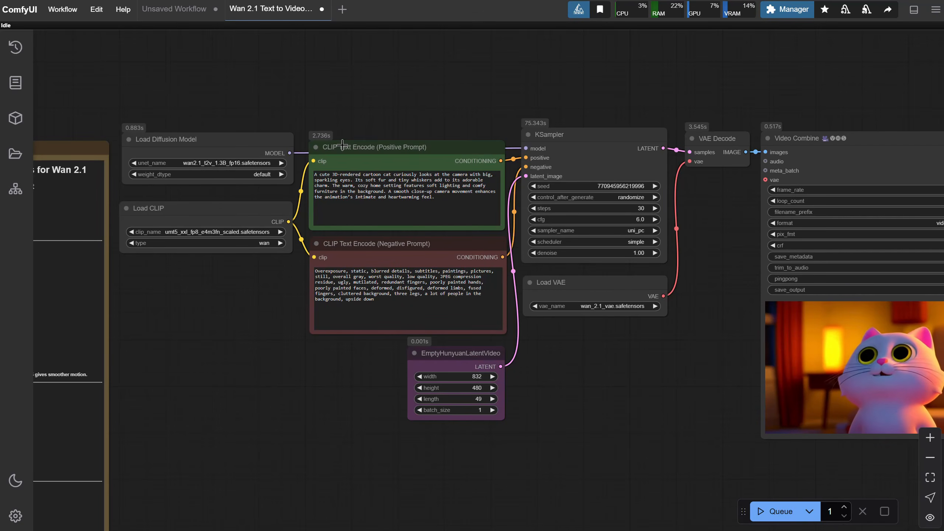
pyautogui.click(367, 179)
pyautogui.hotkey('ctrl', 'a')
pyautogui.hotkey('ctrl', 'v')
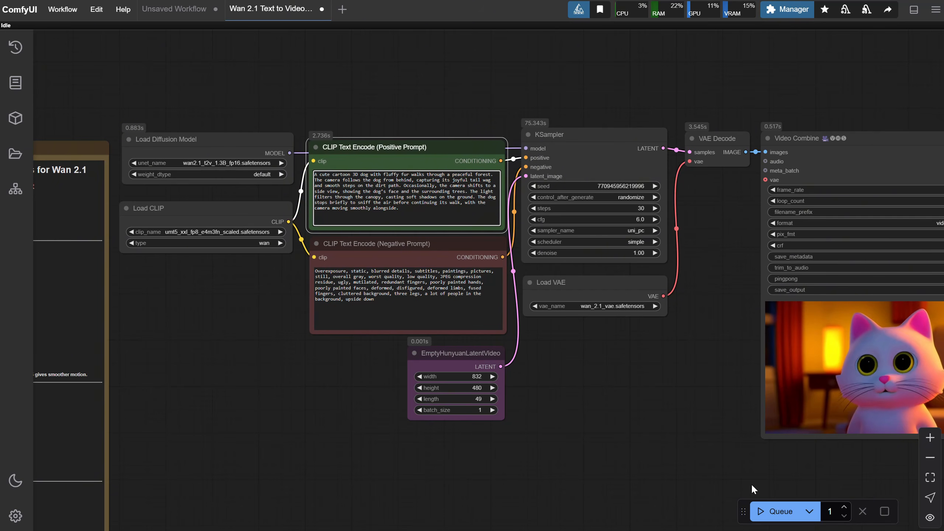
pyautogui.click(774, 511)
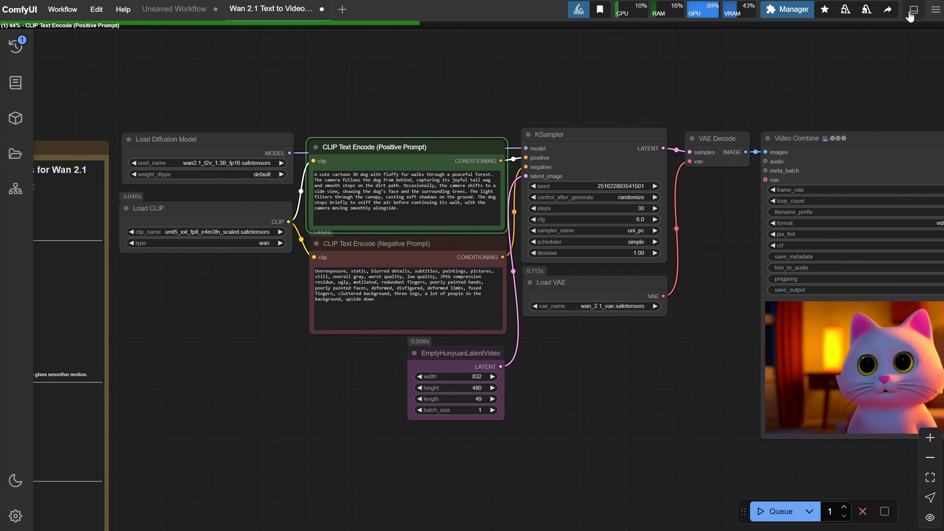
# Check the logs for the execution time of the previous cat video run while the new one is generating.
pyautogui.click(914, 9)
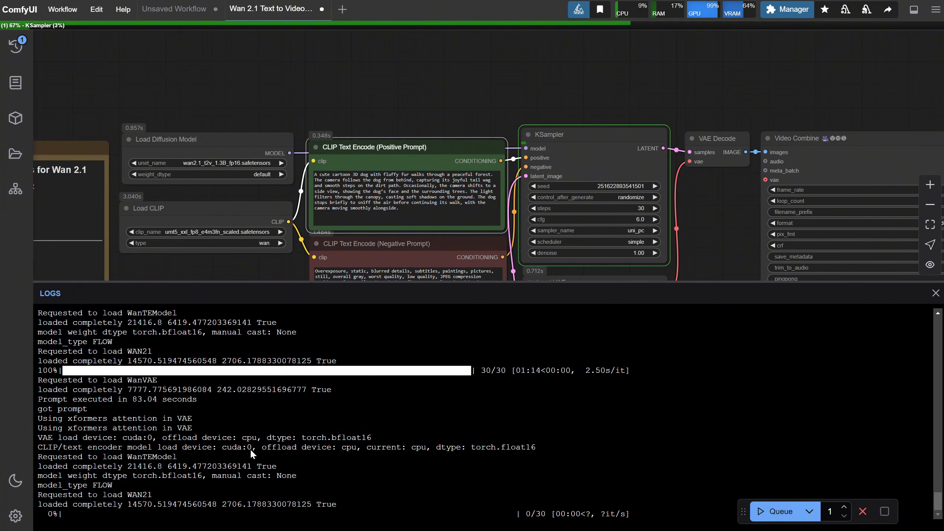
pyautogui.moveTo(133, 399); pyautogui.dragTo(137, 399)
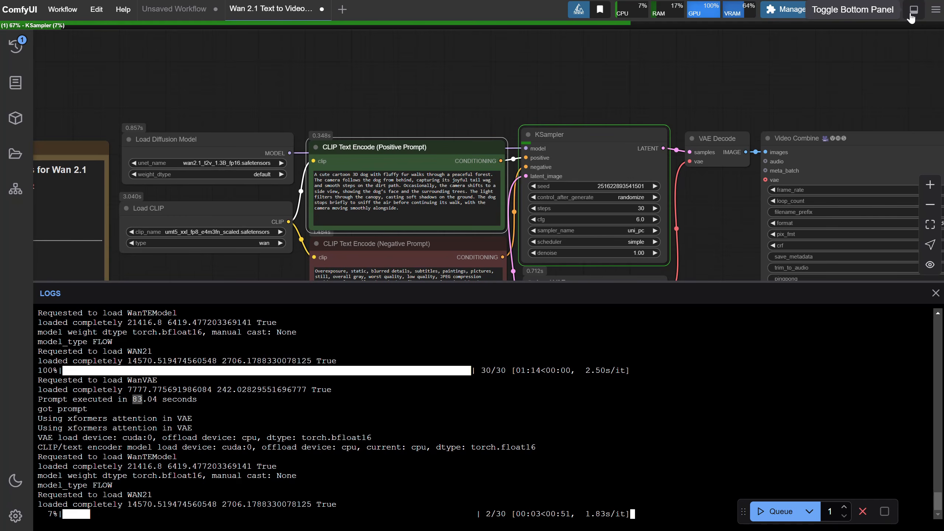
pyautogui.click(913, 10)
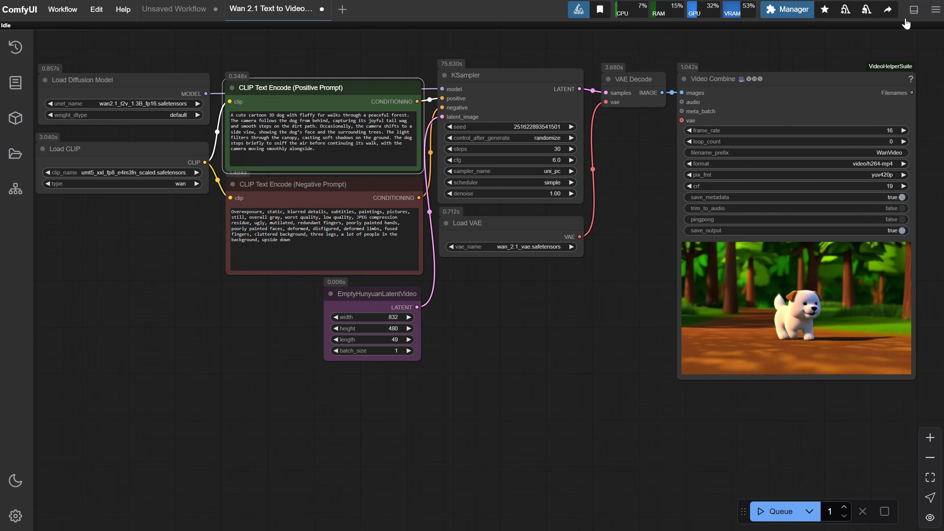
# Check the finished dog run's execution time in the logs and inspect the generated video in the Video Combine preview.
pyautogui.click(913, 11)
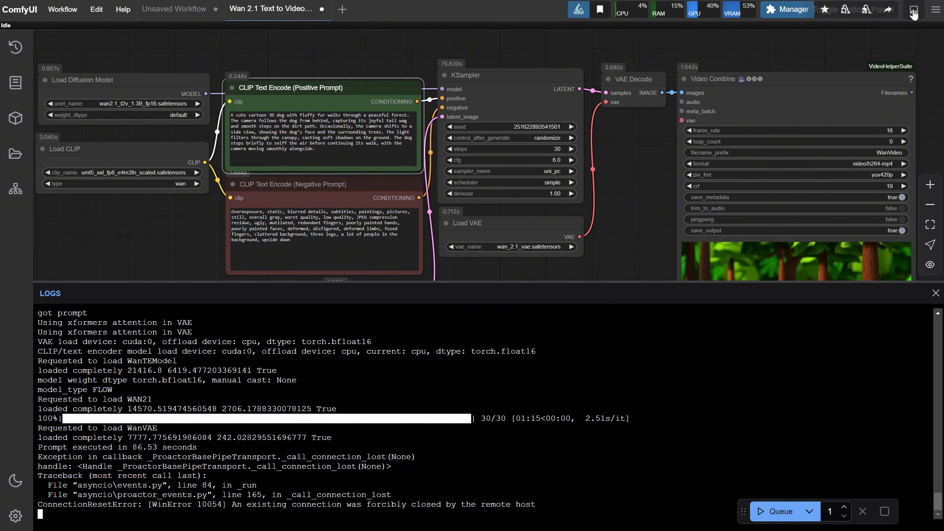
pyautogui.click(913, 11)
pyautogui.scroll(10, 848, 299)
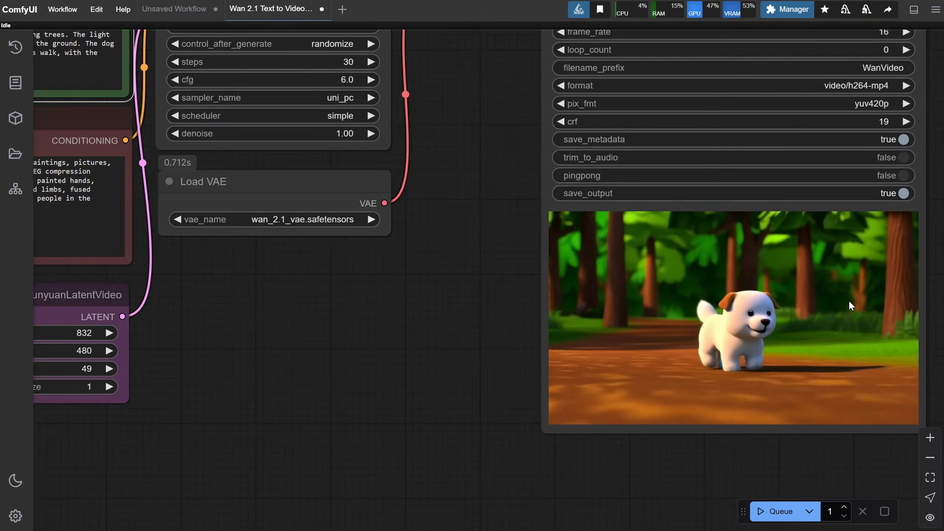
pyautogui.scroll(-2, 727, 294)
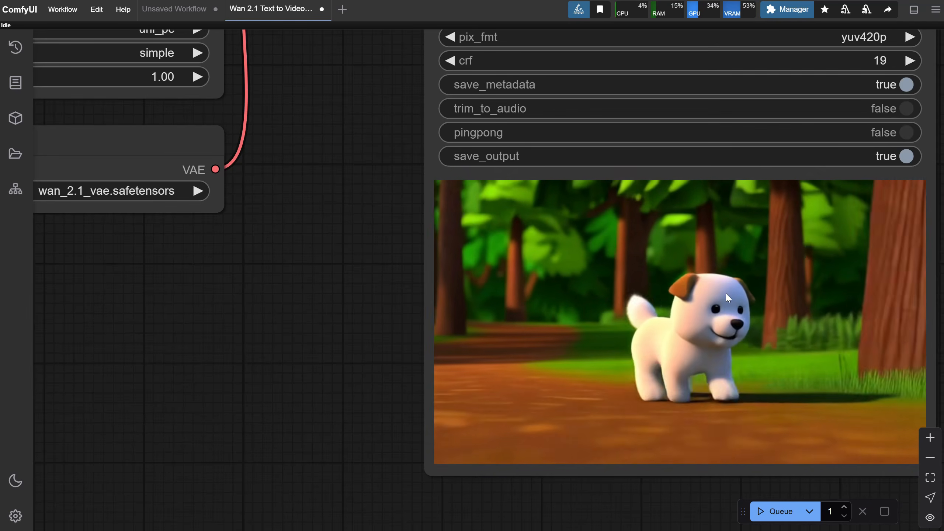
pyautogui.scroll(-5, 727, 292)
pyautogui.scroll(2, 545, 312)
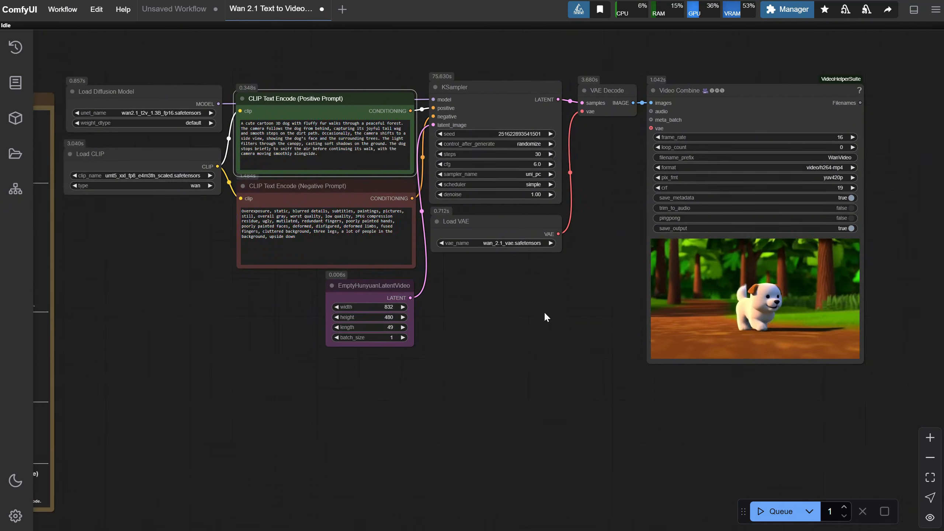
pyautogui.moveTo(550, 301); pyautogui.dragTo(535, 308)
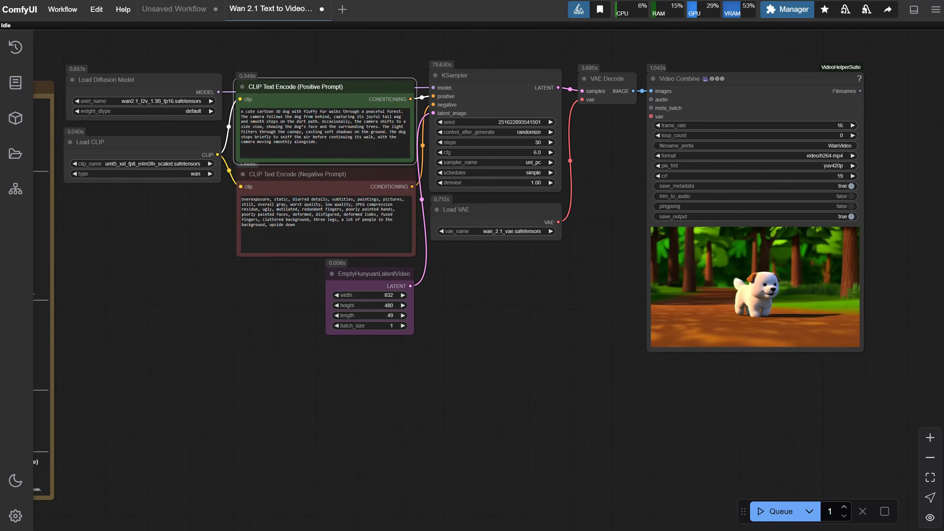
# Unload the models and free the model and node cache.
pyautogui.click(843, 14)
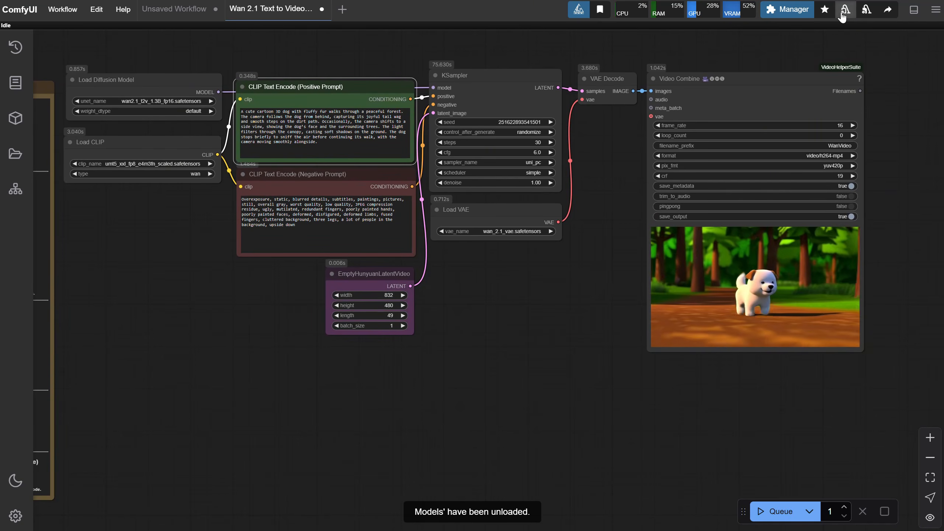
pyautogui.click(866, 16)
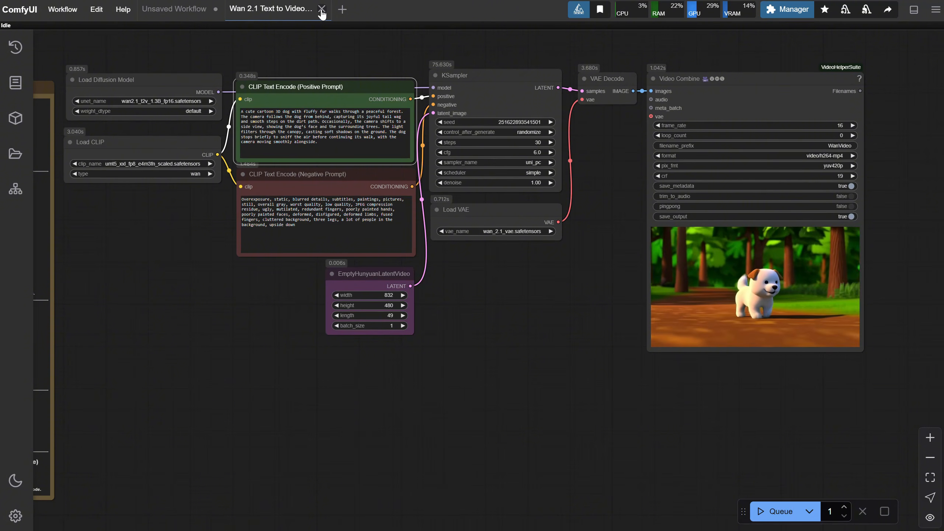
# Close the current Wan 2.1 text-to-video workflow and open Wan 2.1 Text to Video 14B 480p and 720p.json.
pyautogui.click(322, 9)
pyautogui.click(558, 320)
pyautogui.click(62, 9)
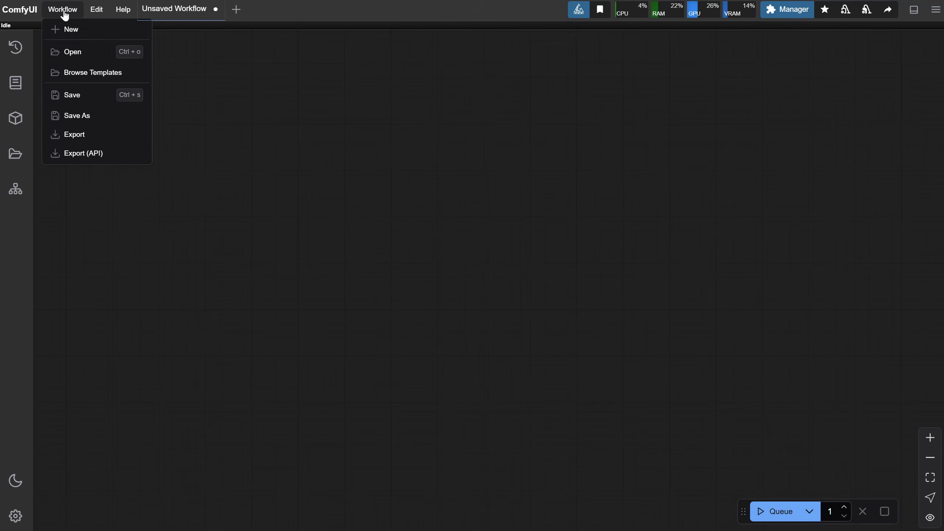
pyautogui.click(73, 51)
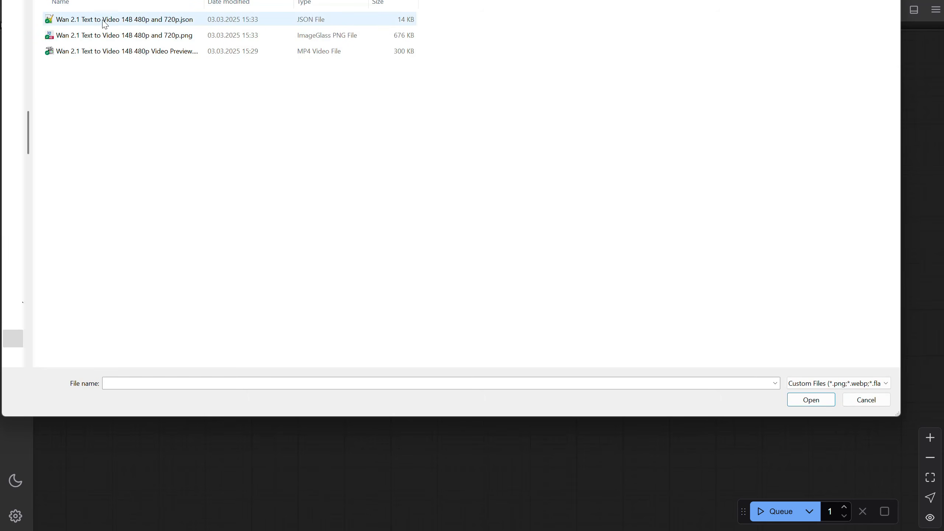
pyautogui.click(193, 23)
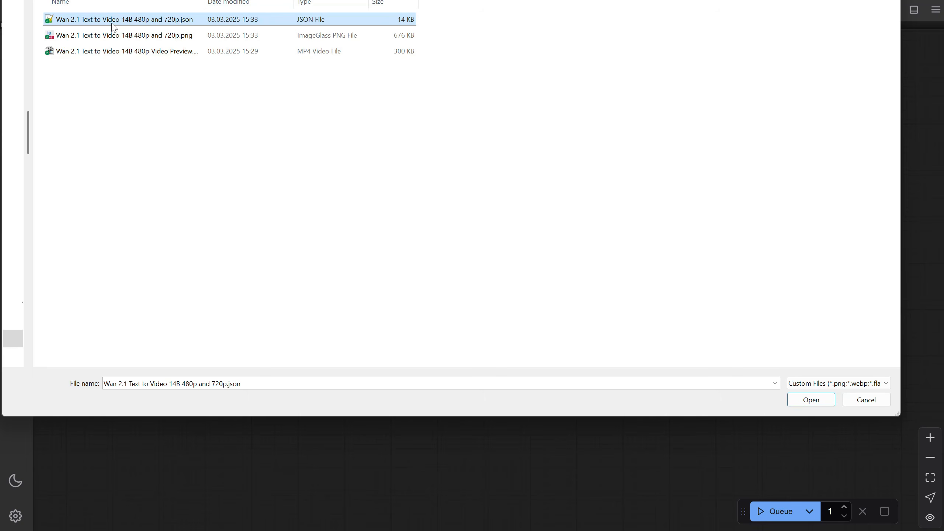
pyautogui.doubleClick(141, 19)
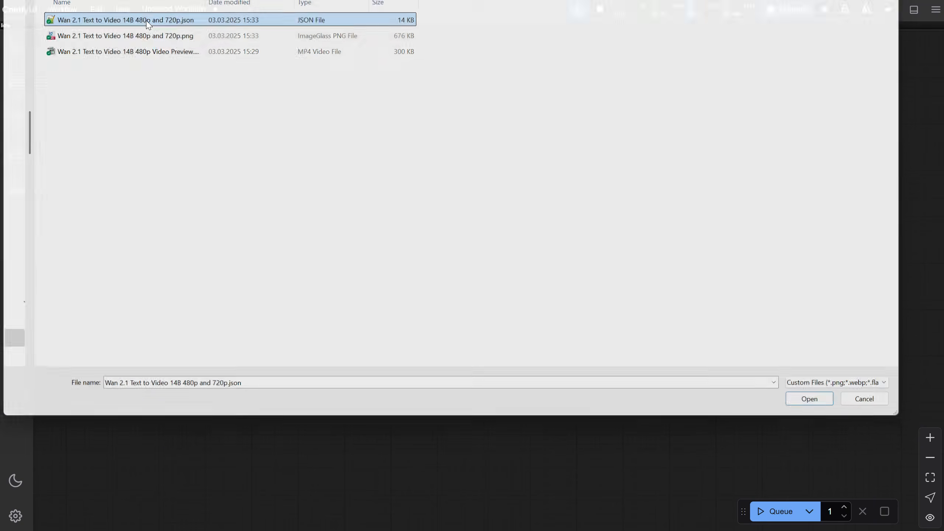
# Examine the Models Info and Settings notes along with the model selected in the Unet Loader (GGUF) node.
pyautogui.moveTo(226, 318); pyautogui.dragTo(687, 299)
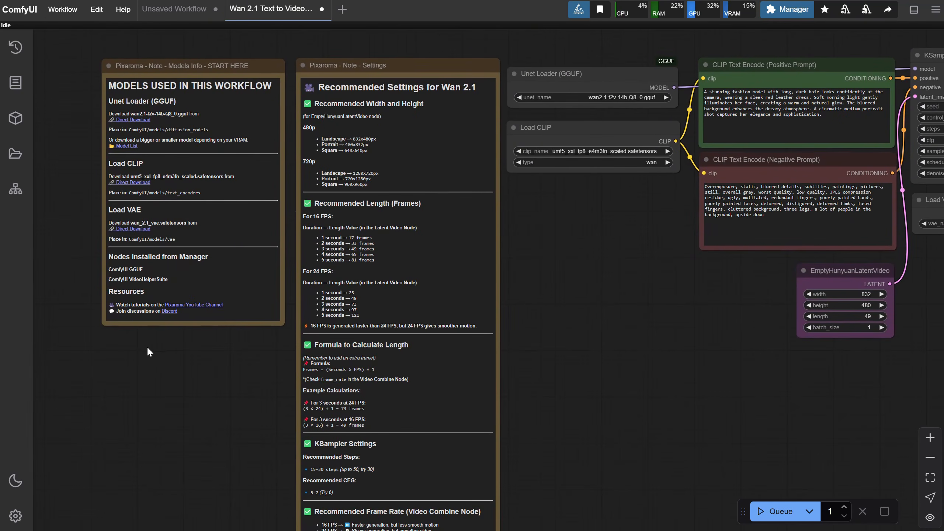
pyautogui.scroll(5, 147, 347)
pyautogui.moveTo(259, 365); pyautogui.dragTo(256, 530)
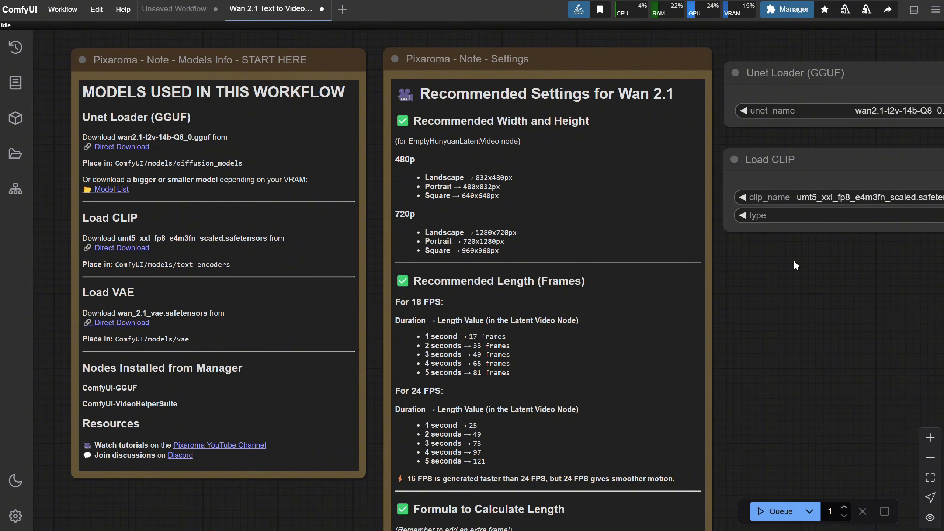
pyautogui.moveTo(794, 263); pyautogui.dragTo(605, 286)
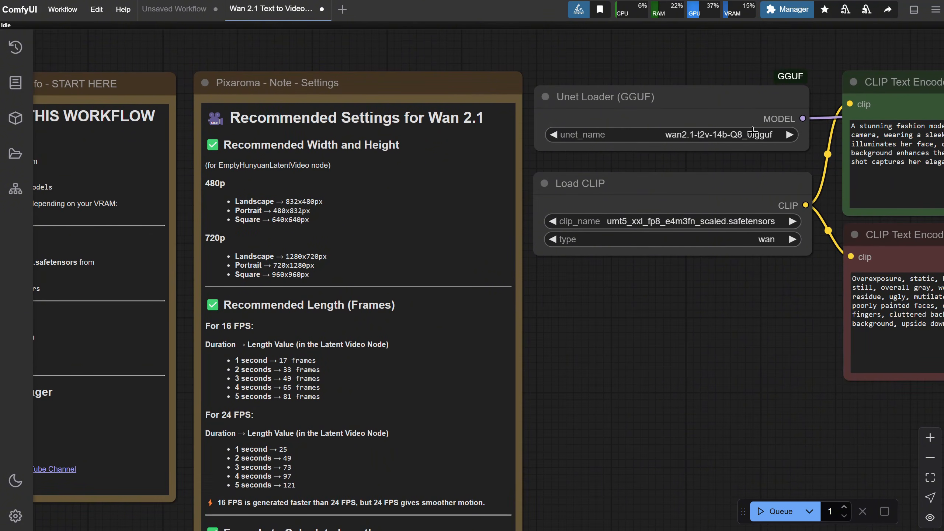
pyautogui.moveTo(587, 337); pyautogui.dragTo(628, 313)
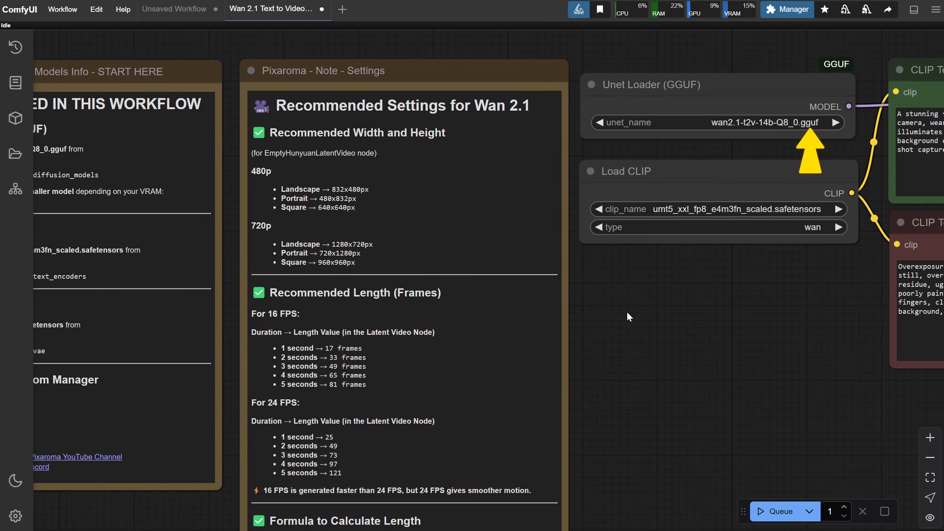
pyautogui.moveTo(626, 312); pyautogui.dragTo(764, 297)
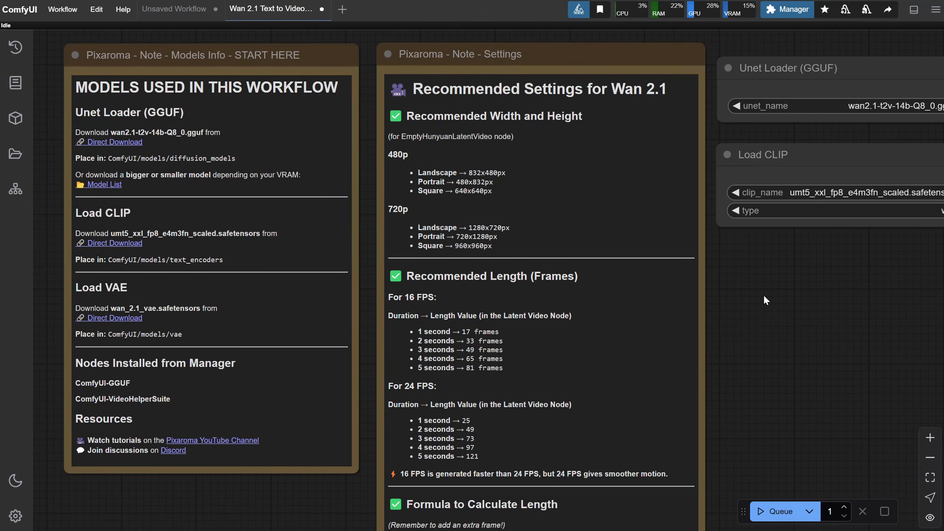
pyautogui.moveTo(763, 295); pyautogui.dragTo(764, 295)
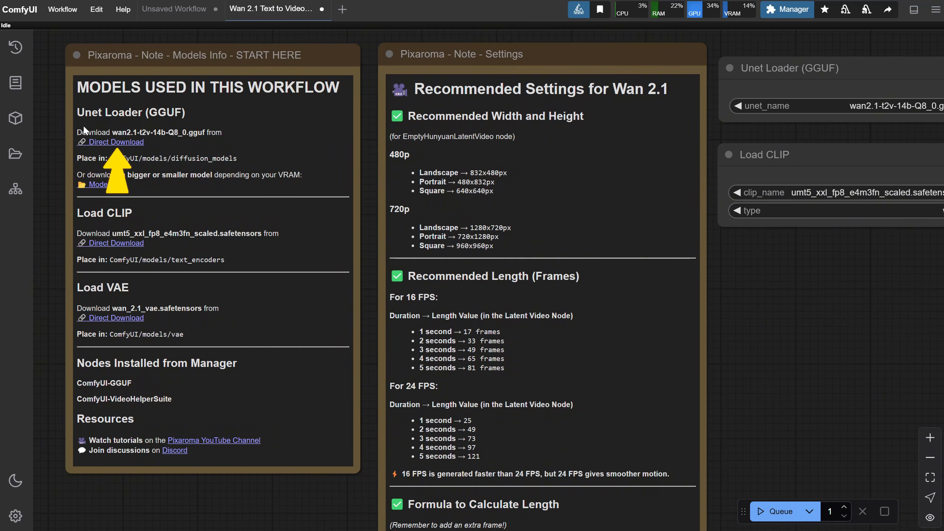
# Download wan2.1-t2v-14b-Q8_0.gguf through the Models Info note's direct link and save it in the diffusion_models folder.
pyautogui.click(132, 143)
pyautogui.doubleClick(93, 210)
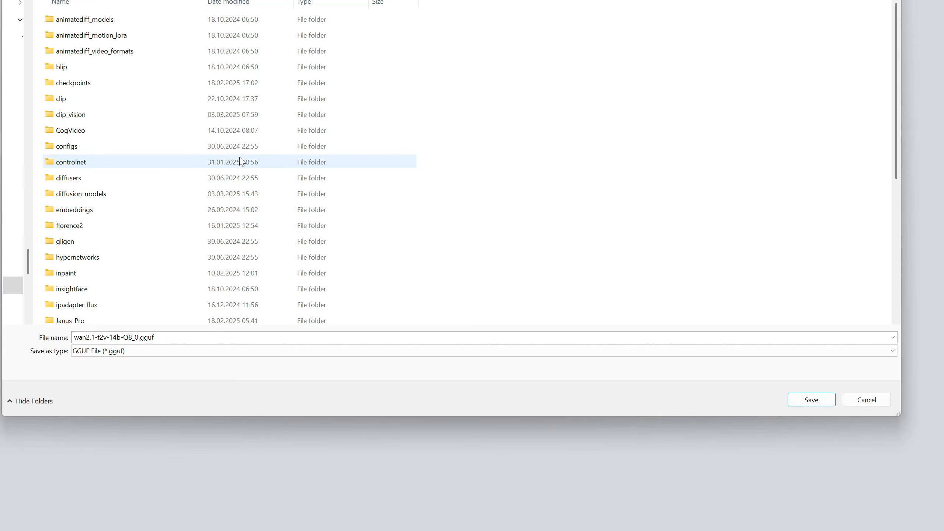
pyautogui.click(101, 196)
pyautogui.doubleClick(101, 195)
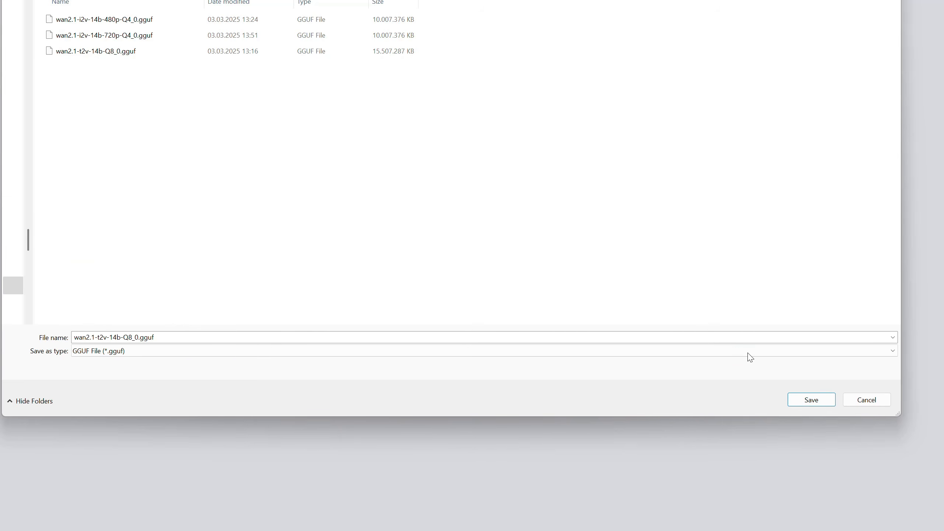
pyautogui.click(811, 400)
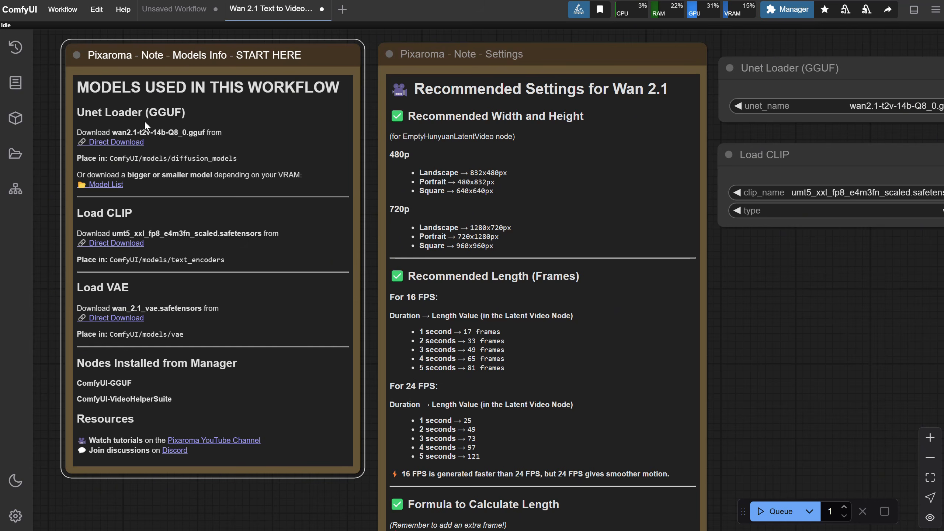
# Check the Unet Loader (GGUF) model, then open the Models Info note's Model List and compare the sizes of the Wan2.1-T2V-14B GGUF files.
pyautogui.moveTo(880, 95); pyautogui.dragTo(796, 87)
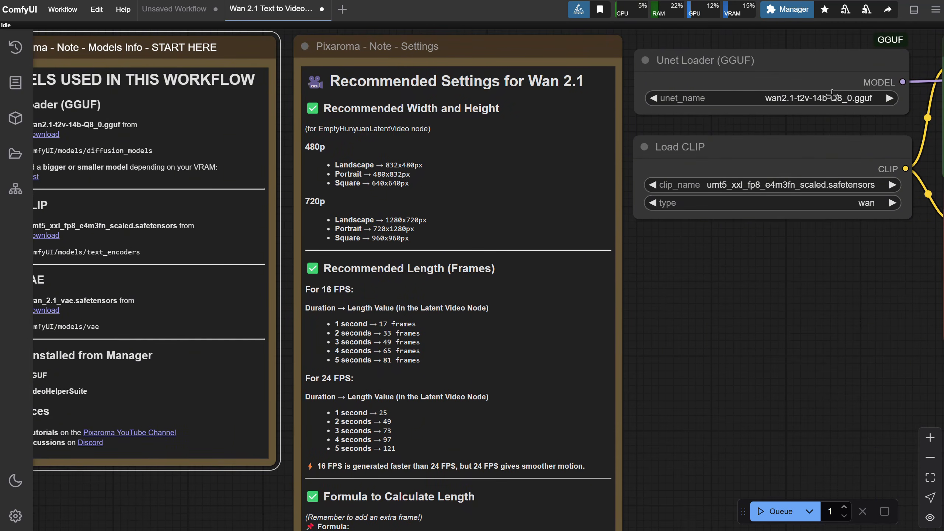
pyautogui.moveTo(734, 277); pyautogui.dragTo(841, 282)
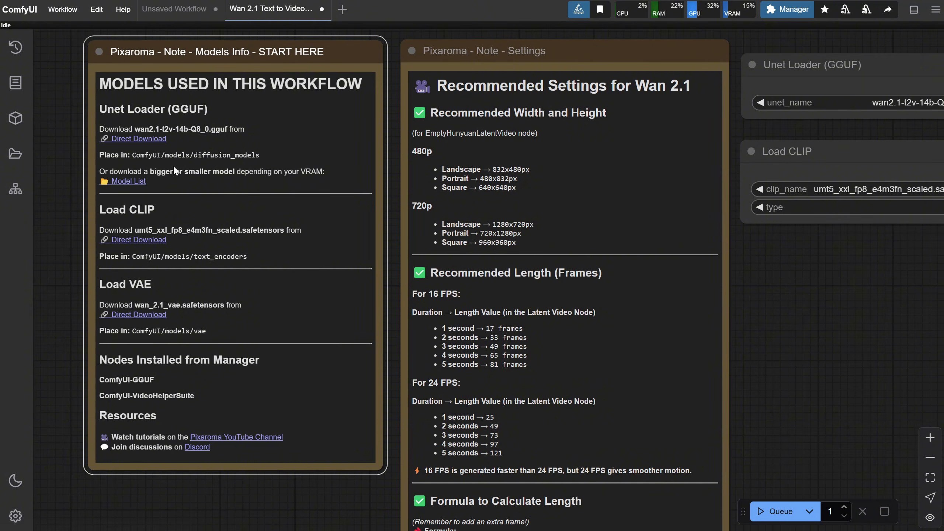
pyautogui.click(129, 182)
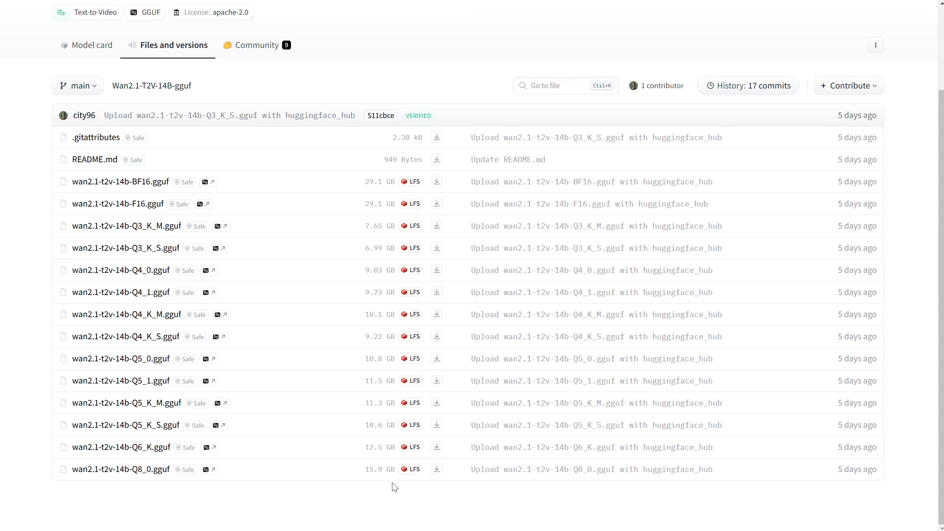
pyautogui.moveTo(365, 471); pyautogui.dragTo(395, 471)
pyautogui.click(392, 494)
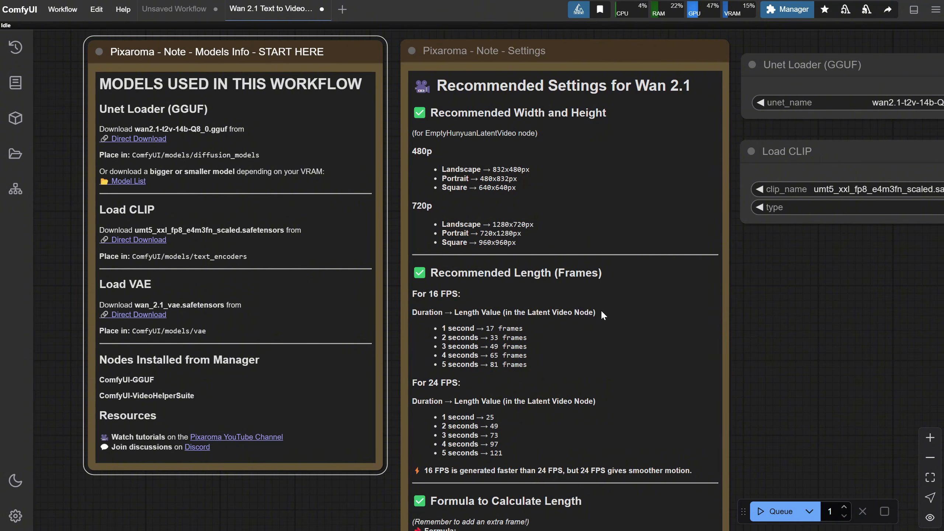
# Examine the recommended width, height and length settings and the EmptyHunyuanLatentVideo, KSampler and Video Combine nodes of the 14B text-to-video workflow.
pyautogui.moveTo(815, 343); pyautogui.dragTo(747, 334)
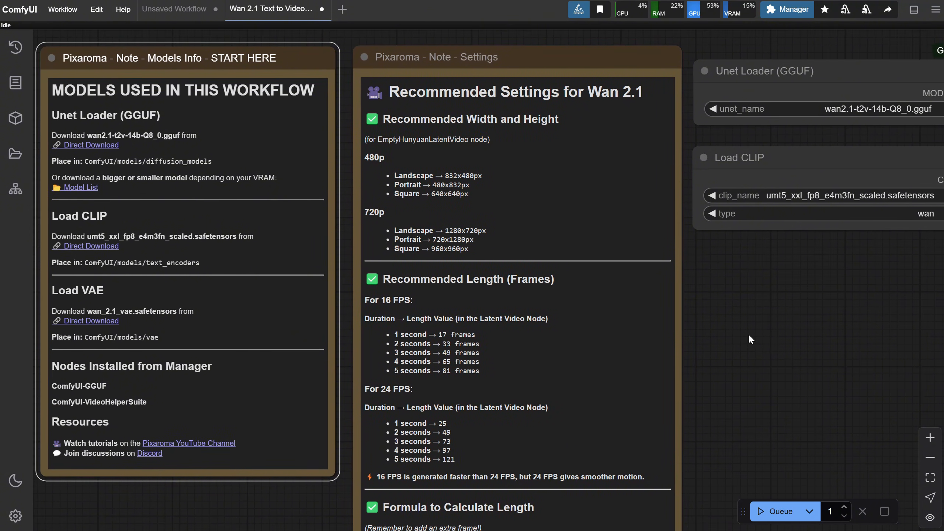
pyautogui.click(347, 159)
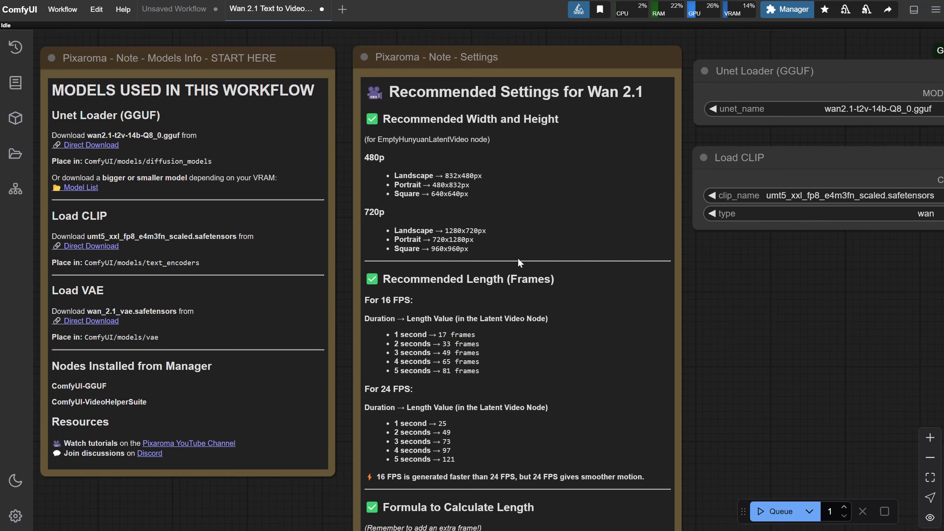
pyautogui.scroll(-1, 749, 306)
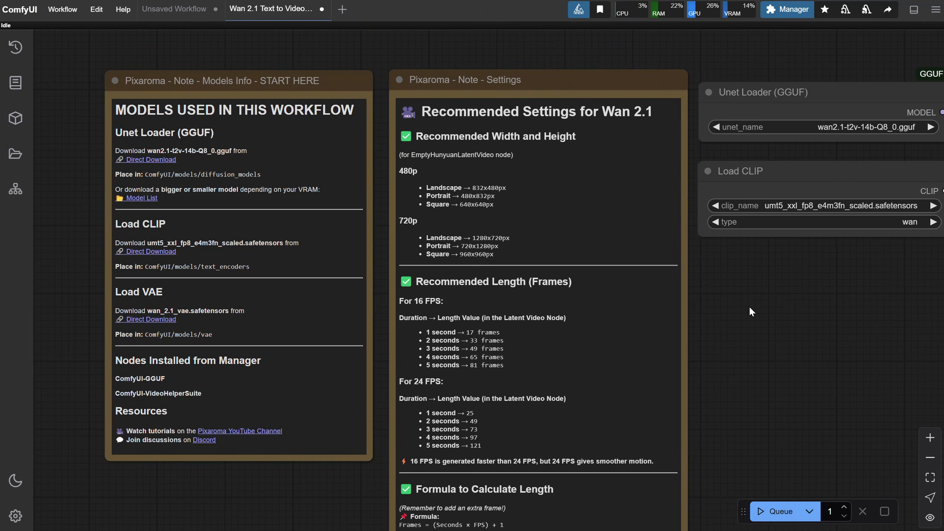
pyautogui.moveTo(756, 333); pyautogui.dragTo(181, 266)
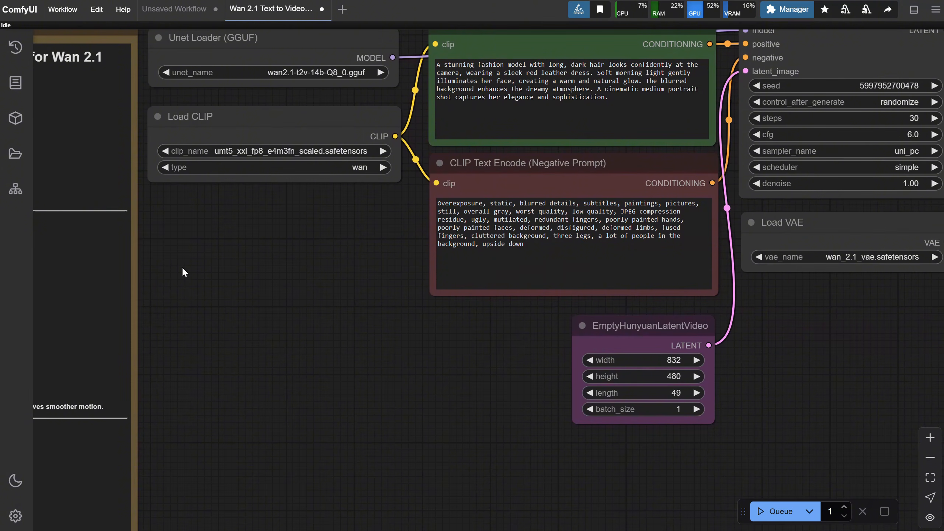
pyautogui.moveTo(250, 288); pyautogui.dragTo(159, 264)
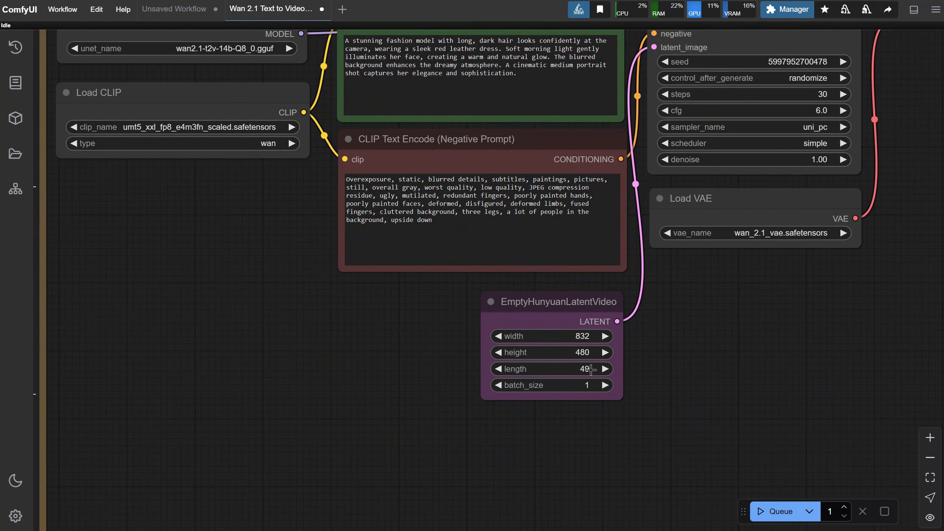
pyautogui.moveTo(797, 322); pyautogui.dragTo(301, 337)
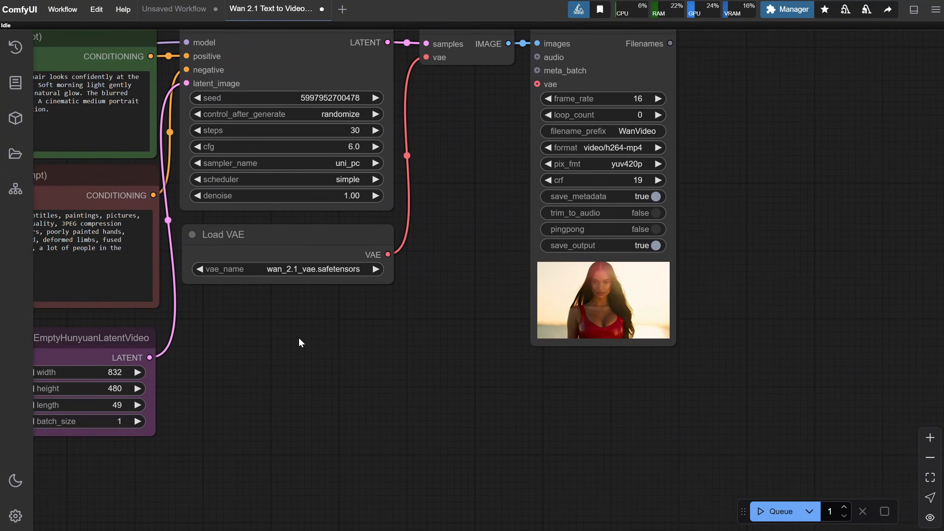
pyautogui.moveTo(662, 336); pyautogui.dragTo(912, 483)
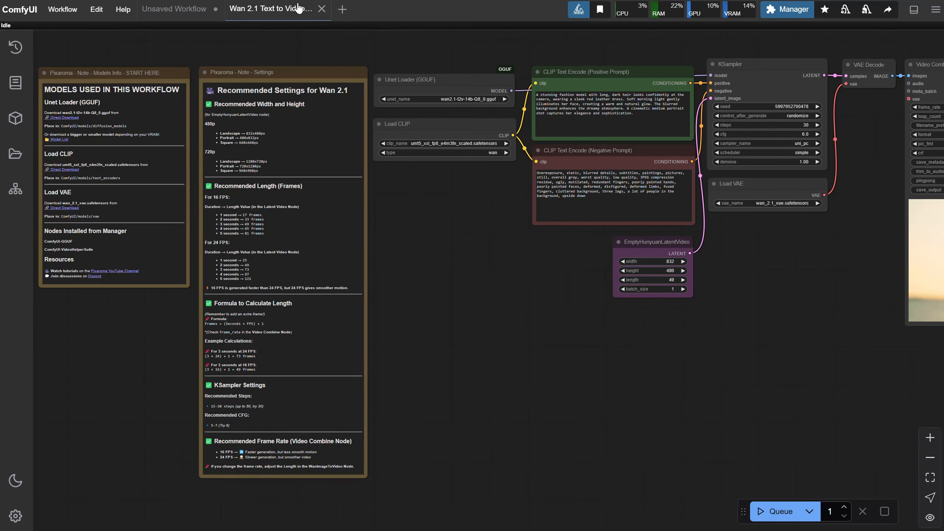
# Close the 14B text-to-video workflow without saving and open Wan 2.1 Image to Video 14B 480p GGUF.json.
pyautogui.click(321, 9)
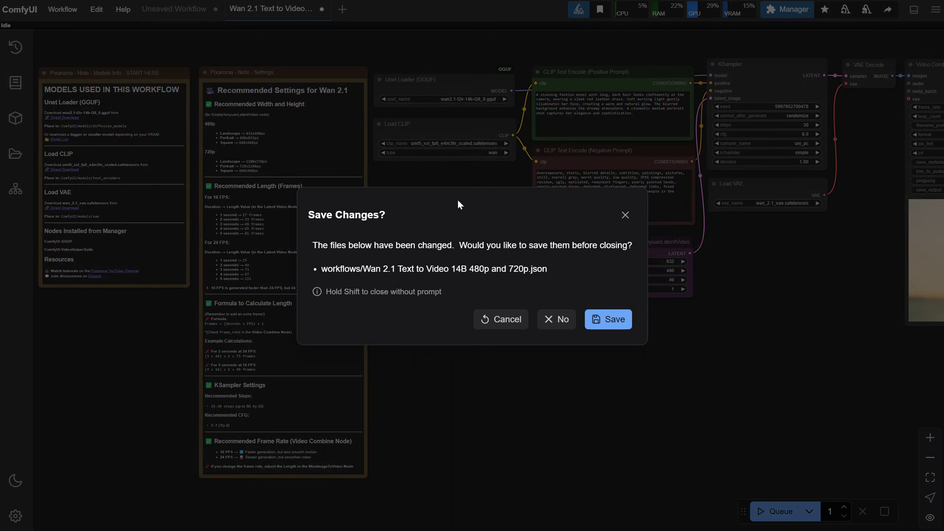
pyautogui.click(555, 320)
pyautogui.click(63, 9)
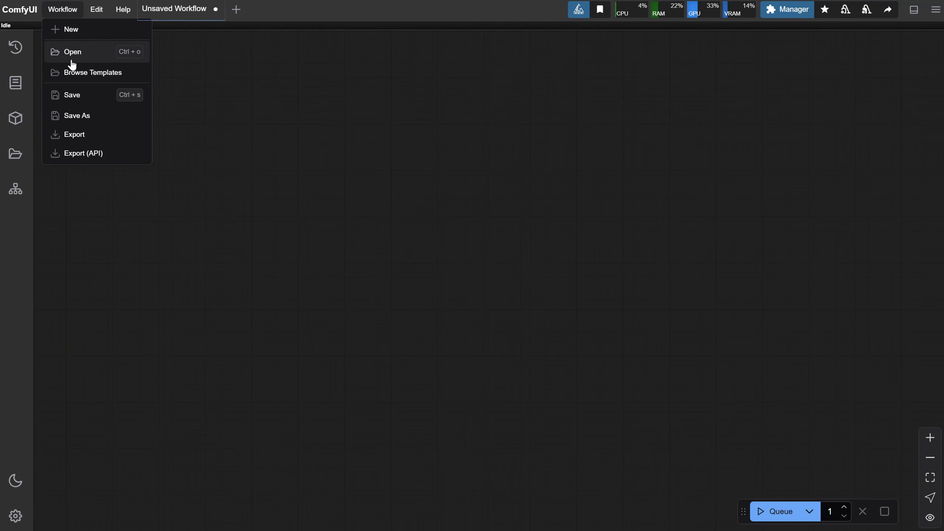
pyautogui.click(69, 51)
pyautogui.click(133, 87)
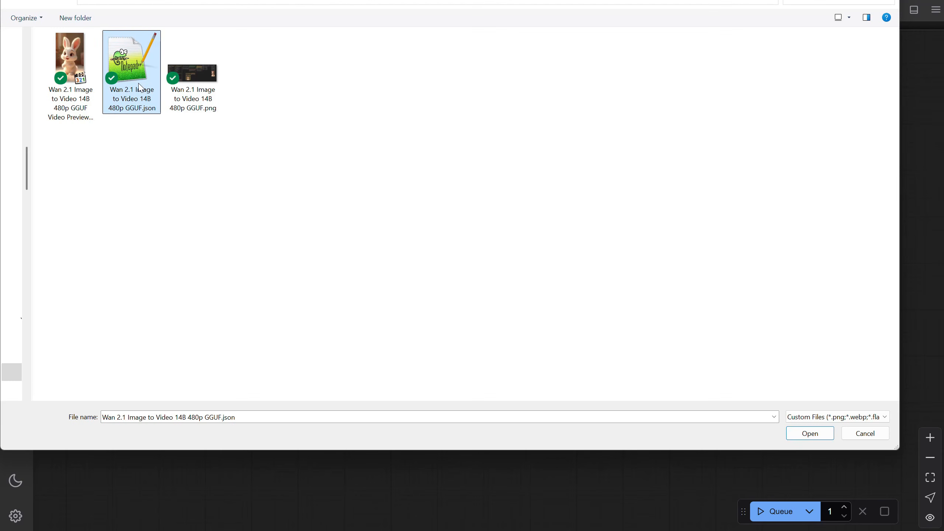
pyautogui.doubleClick(133, 78)
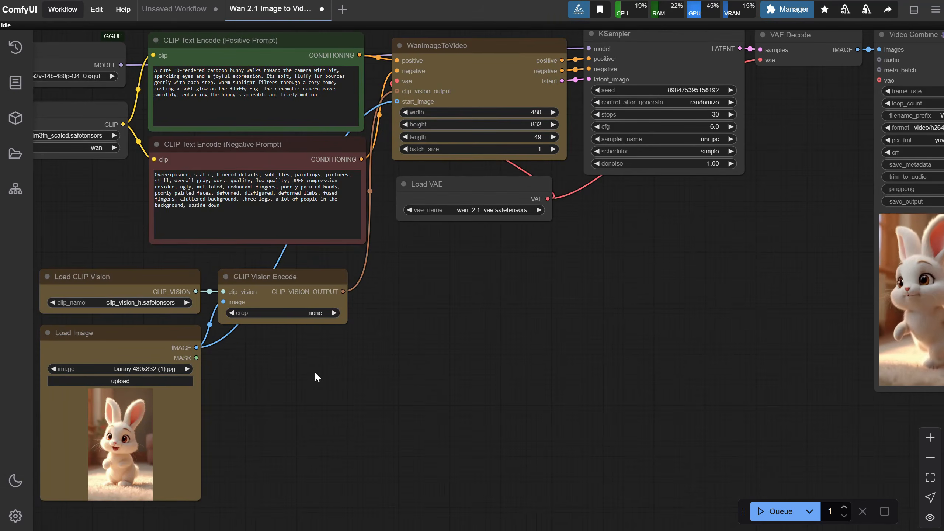
# Examine the Models Info and Settings notes of the image-to-video workflow for the required models and recommended sizes.
pyautogui.moveTo(316, 375); pyautogui.dragTo(795, 395)
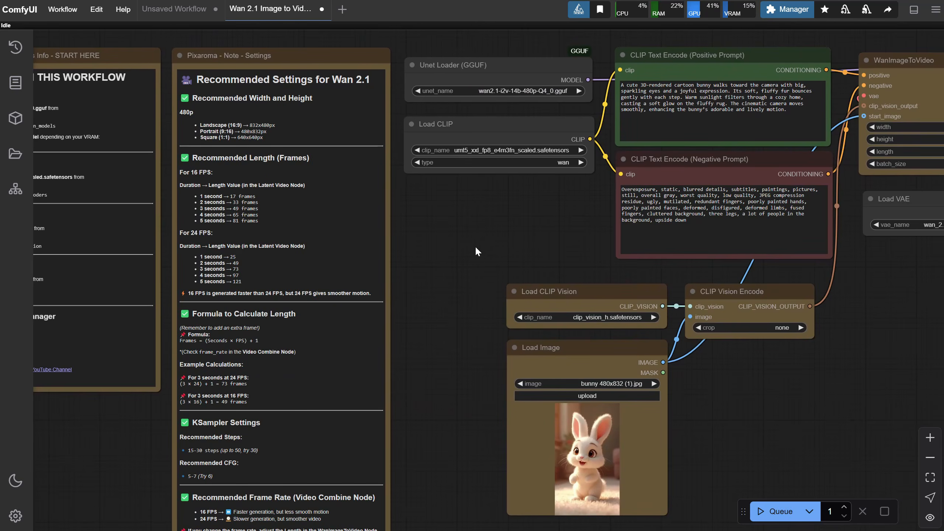
pyautogui.moveTo(476, 252); pyautogui.dragTo(639, 275)
pyautogui.scroll(3, 150, 131)
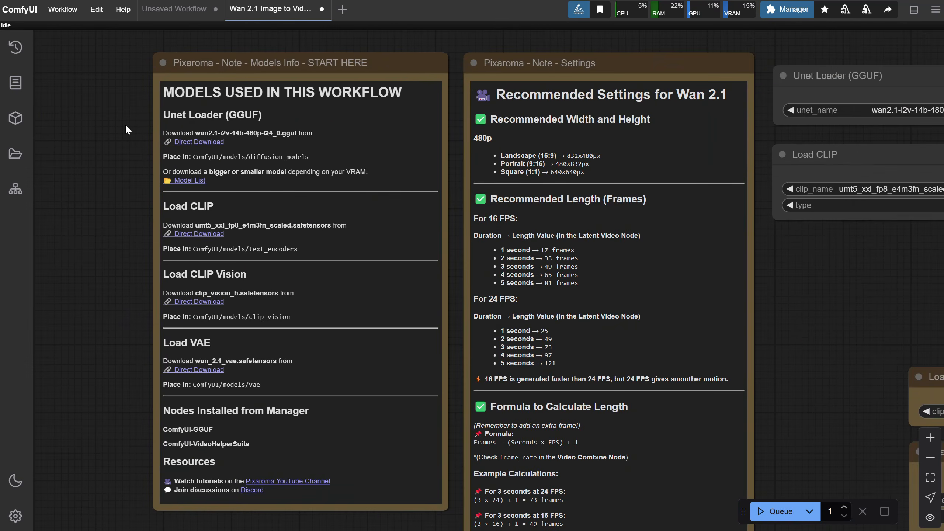
pyautogui.scroll(1, 125, 126)
pyautogui.moveTo(113, 116); pyautogui.dragTo(53, 125)
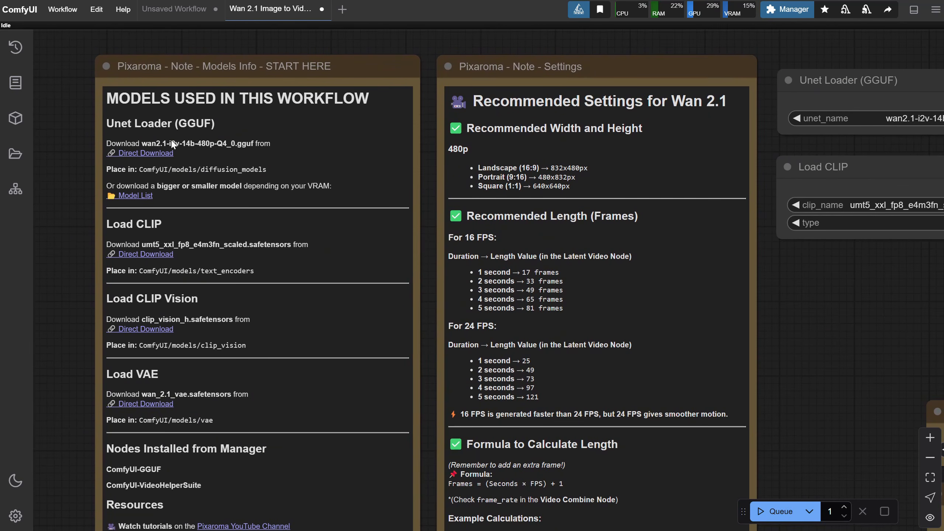
pyautogui.moveTo(818, 262); pyautogui.dragTo(723, 246)
pyautogui.moveTo(659, 300); pyautogui.dragTo(746, 296)
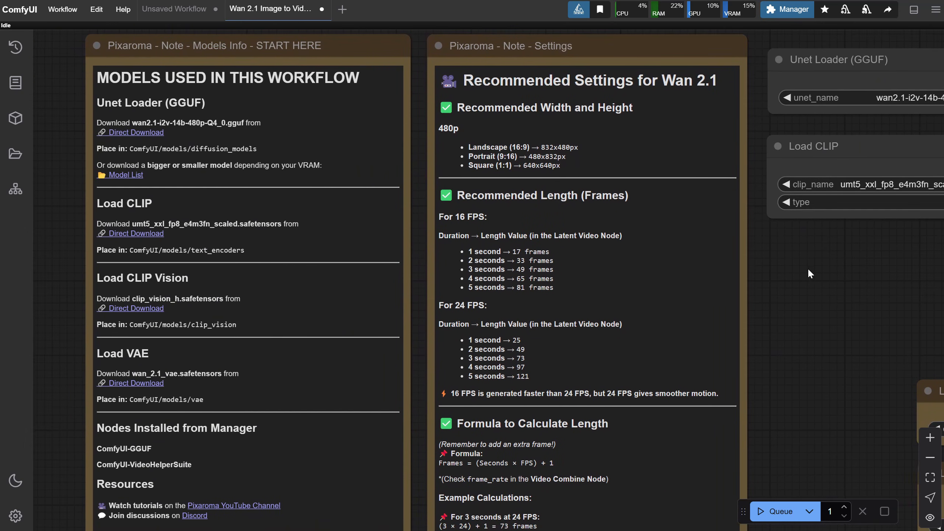
# Download wan2.1-i2v-14b-480p-Q4_0.gguf through the Models Info note's direct link and save it in ComfyUI/models/diffusion_models.
pyautogui.click(134, 132)
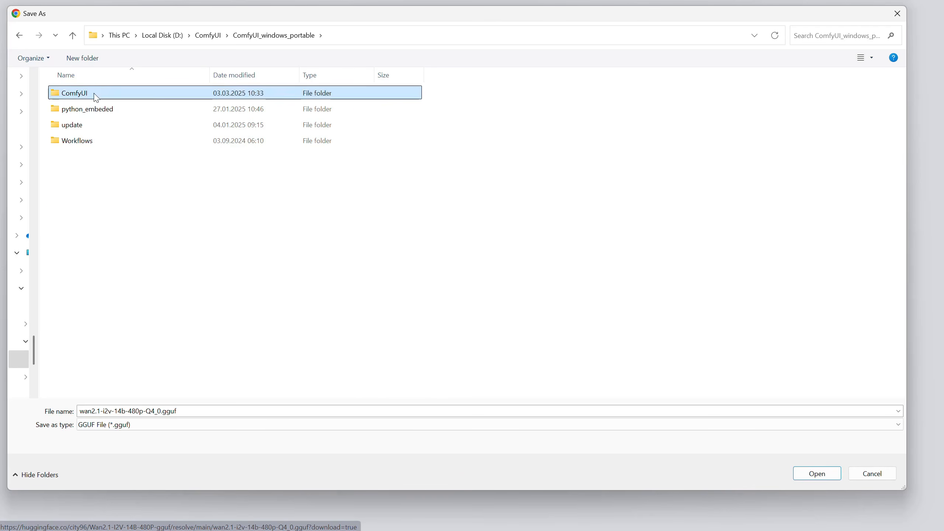
pyautogui.doubleClick(95, 93)
pyautogui.doubleClick(87, 284)
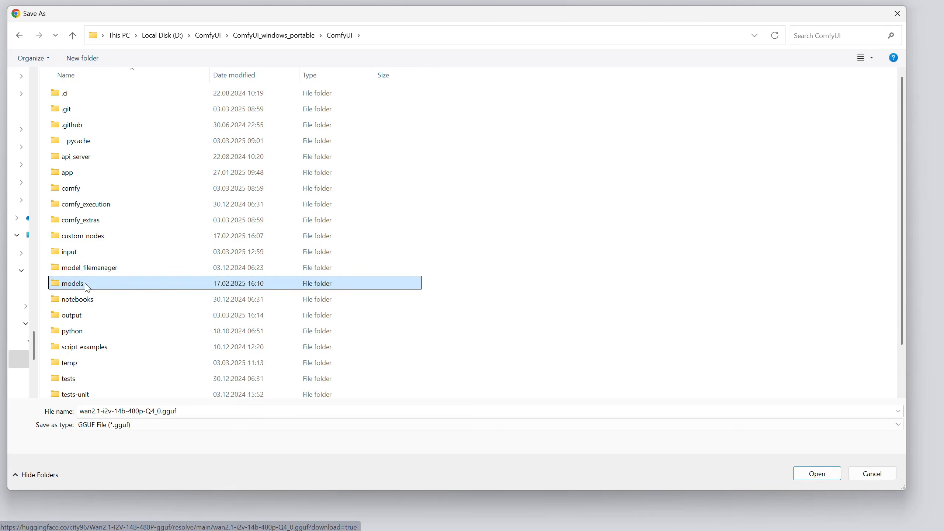
pyautogui.scroll(-1, 220, 223)
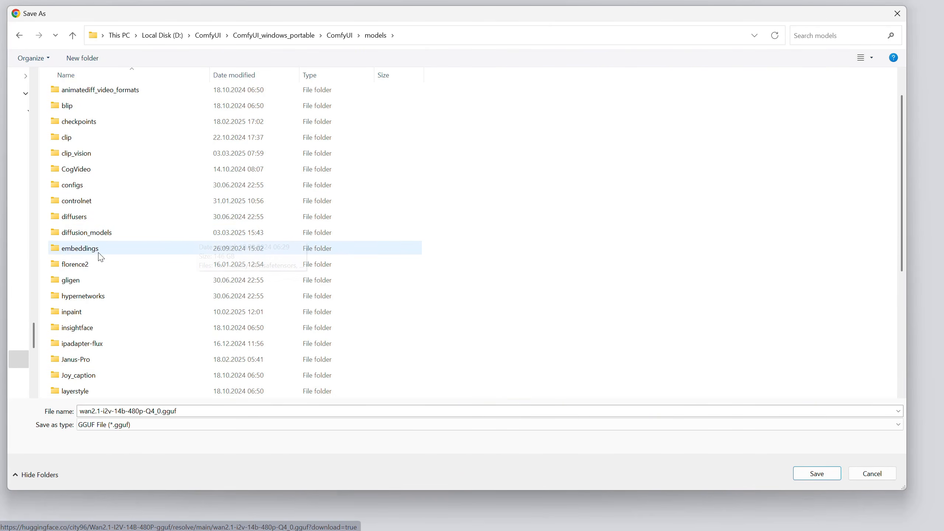
pyautogui.doubleClick(103, 232)
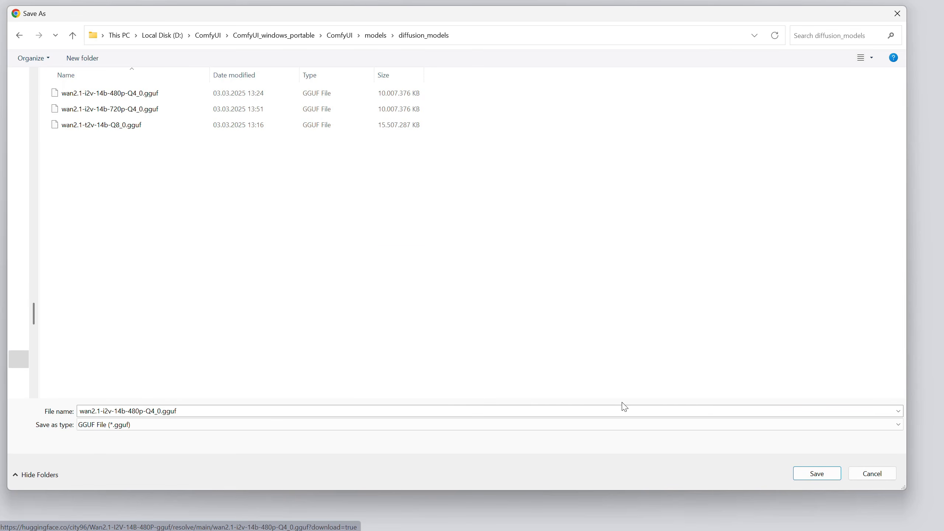
pyautogui.click(814, 474)
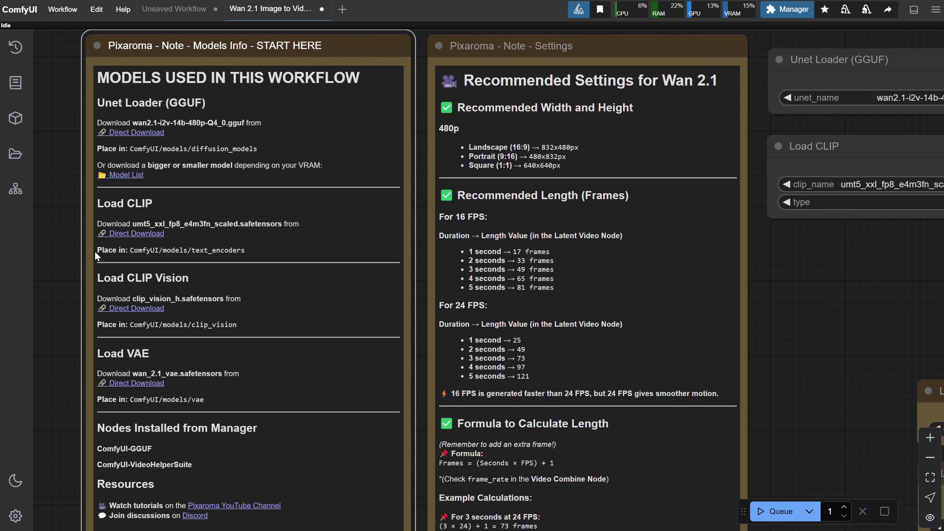
pyautogui.click(45, 197)
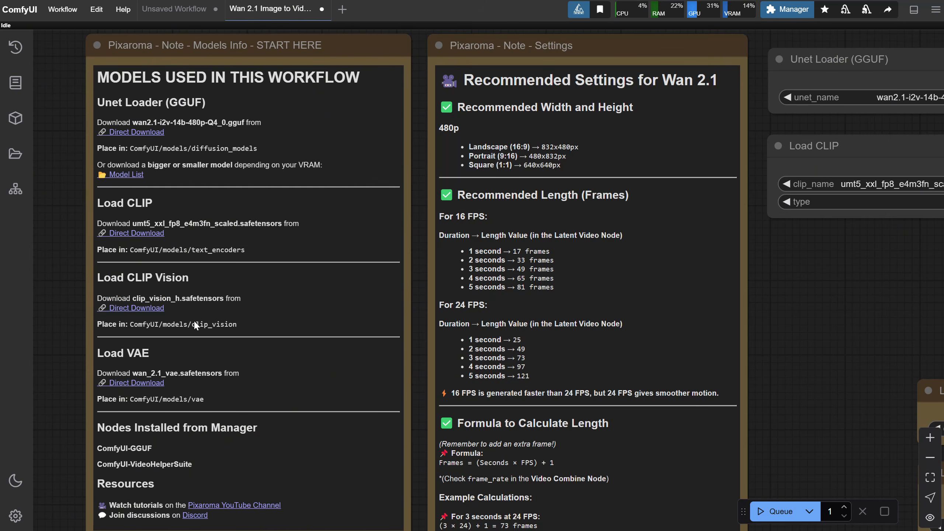
# Download clip_vision_h.safetensors through the Load CLIP Vision direct link and save it in the models/clip_vision folder.
pyautogui.click(132, 309)
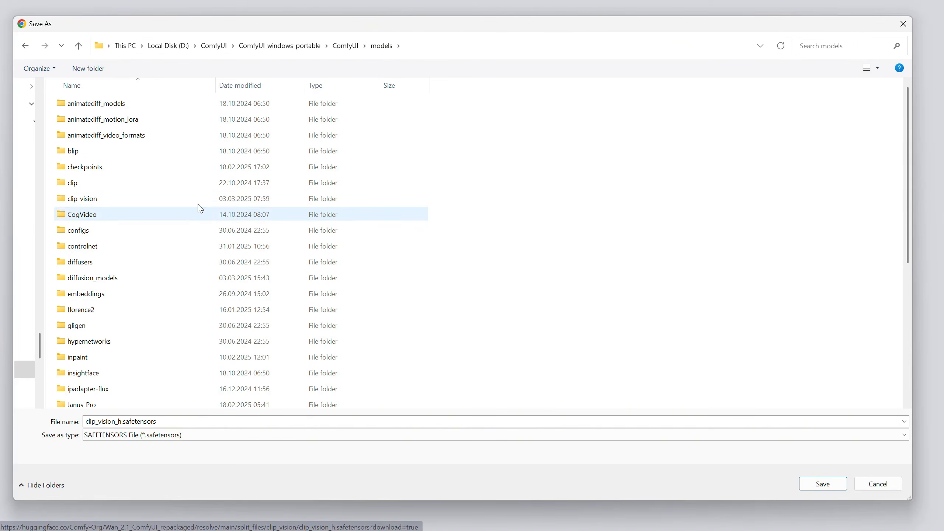
pyautogui.doubleClick(134, 203)
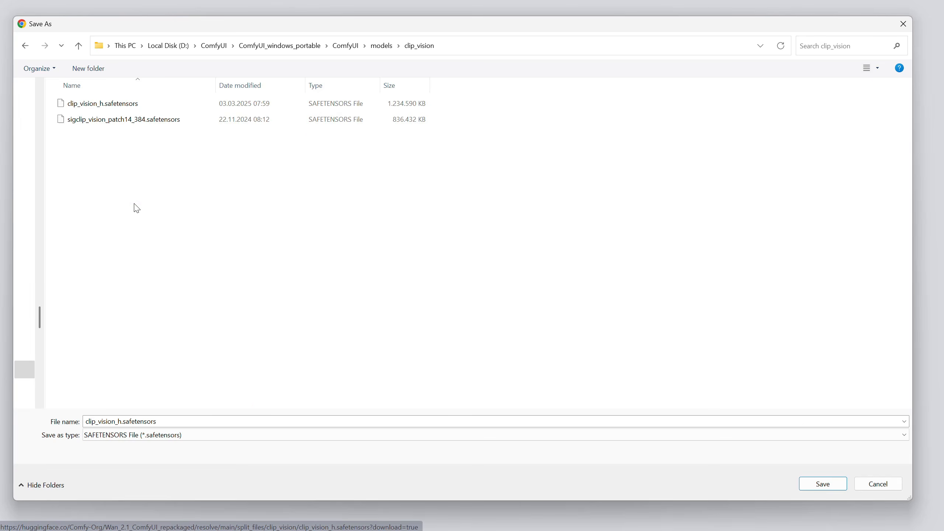
pyautogui.click(822, 484)
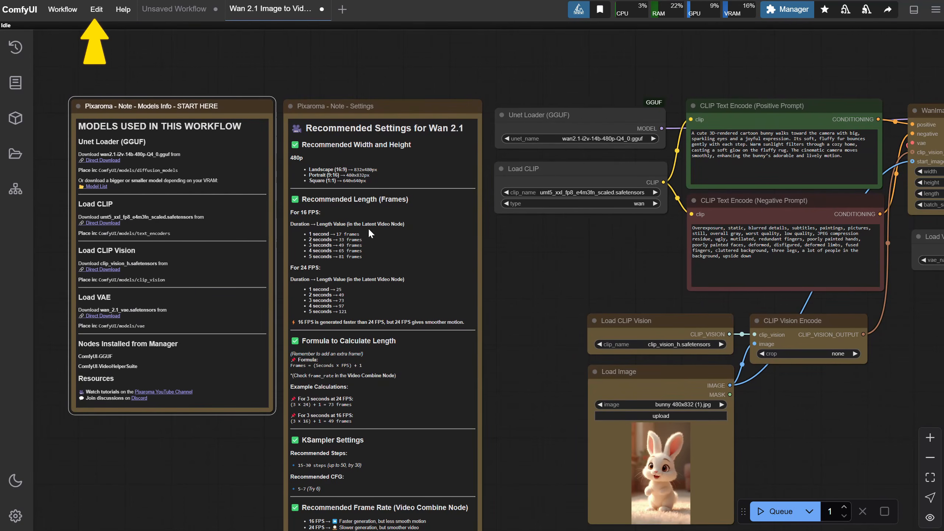
# Upload bunny 480x832.jpg into the Load Image node as the start image.
pyautogui.scroll(2, 581, 283)
pyautogui.moveTo(594, 265); pyautogui.dragTo(652, 268)
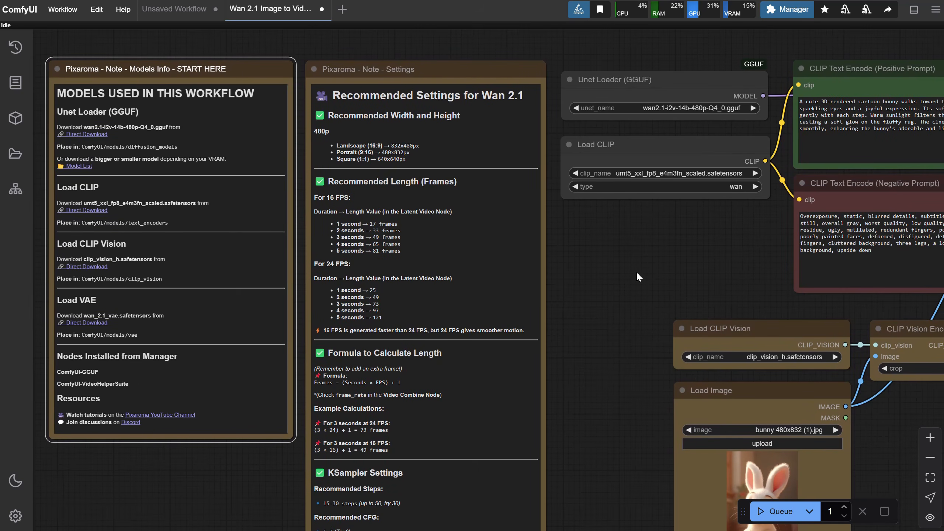
pyautogui.click(643, 291)
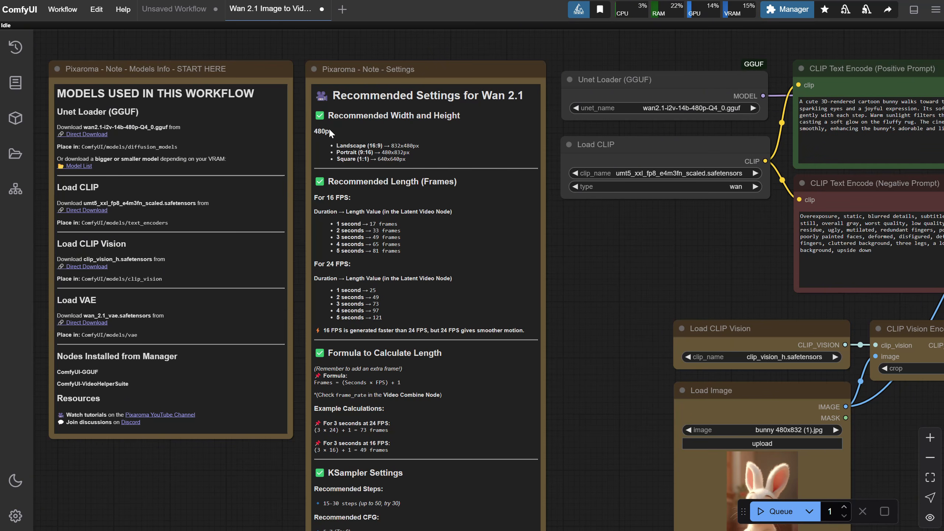
pyautogui.moveTo(628, 274); pyautogui.dragTo(271, 218)
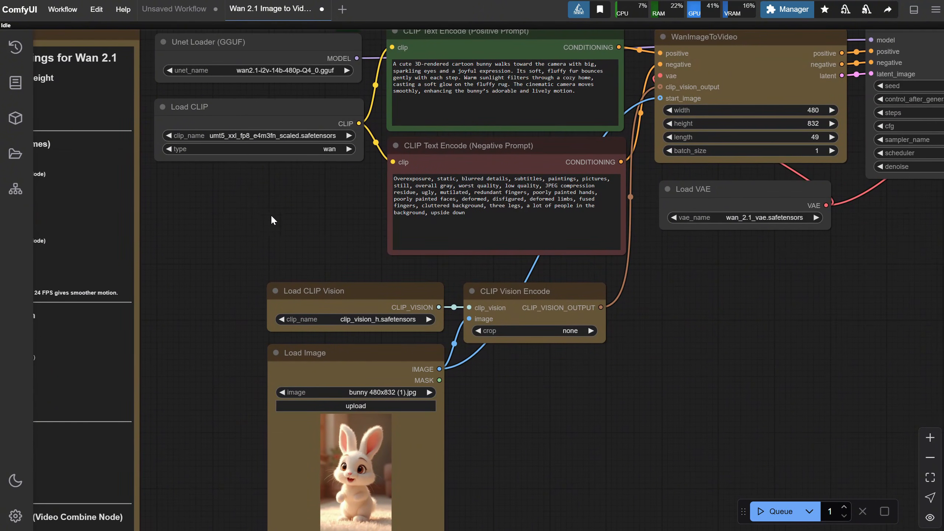
pyautogui.click(363, 405)
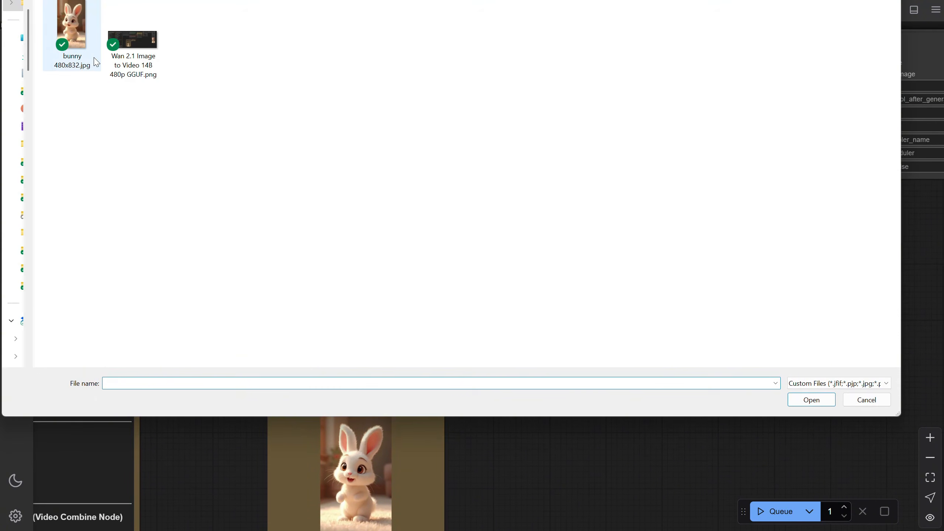
pyautogui.doubleClick(83, 47)
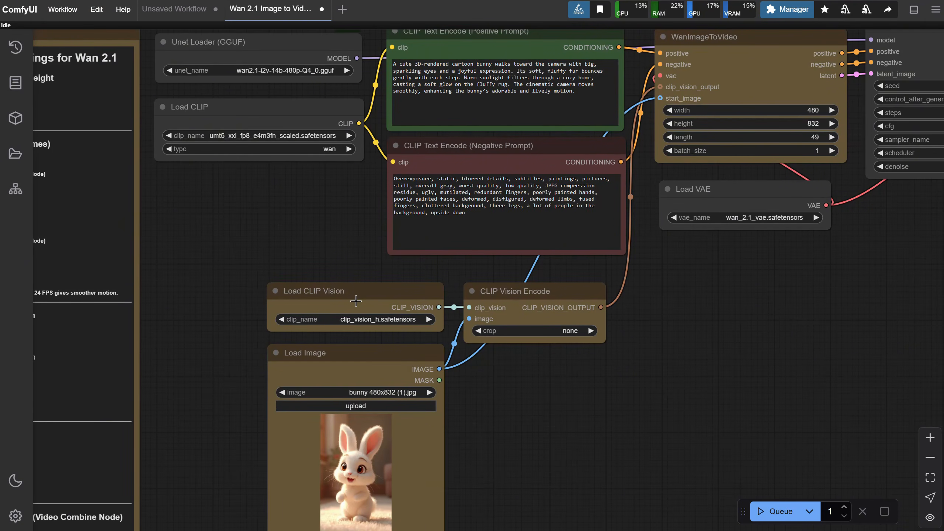
# Nudge the Load CLIP Vision node slightly upward and the CLIP Vision Encode node slightly down and to the right.
pyautogui.moveTo(356, 301)
pyautogui.mouseDown()
pyautogui.moveTo(368, 286)
pyautogui.moveTo(324, 301)
pyautogui.moveTo(358, 295)
pyautogui.mouseUp()
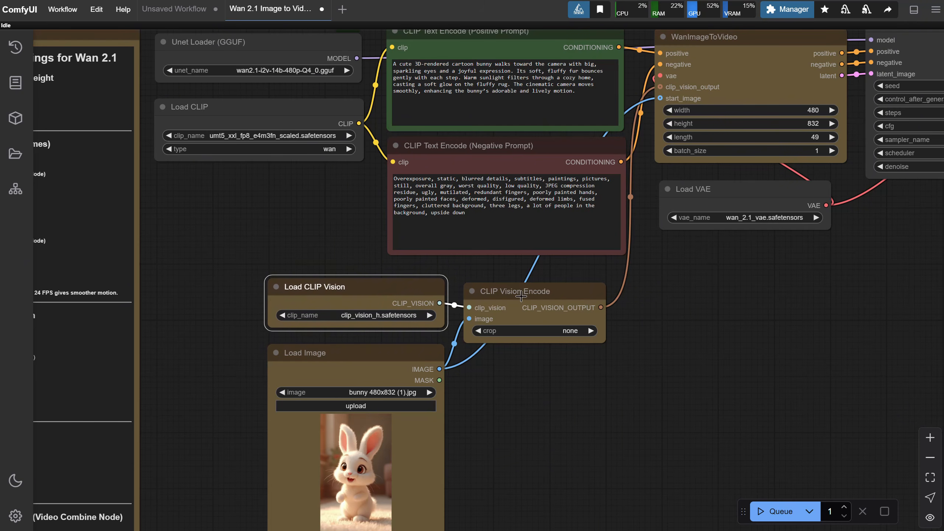
pyautogui.moveTo(521, 296)
pyautogui.mouseDown()
pyautogui.moveTo(522, 337)
pyautogui.moveTo(526, 297)
pyautogui.mouseUp()
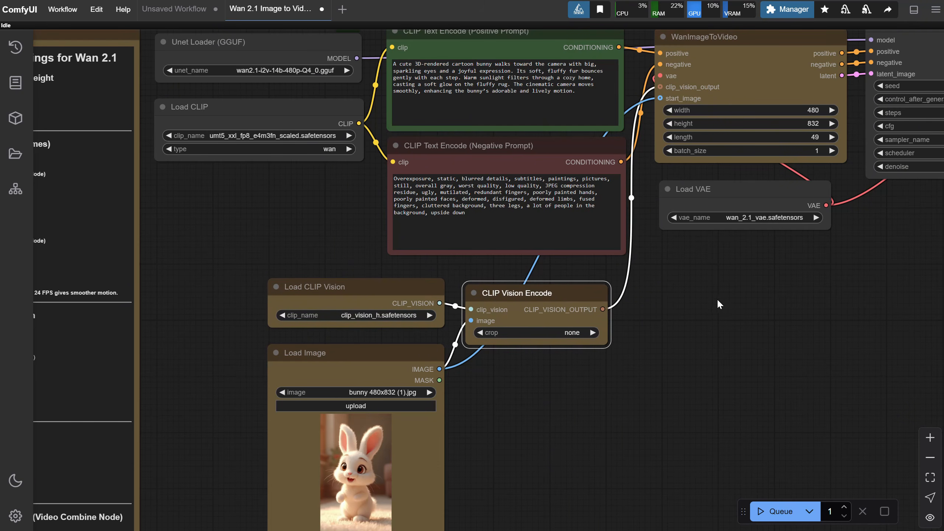
# Examine the WanImageToVideo, KSampler and Load VAE settings, the bunny video in Video Combine, and the workflow notes.
pyautogui.moveTo(717, 298)
pyautogui.mouseDown()
pyautogui.moveTo(561, 359)
pyautogui.moveTo(568, 378)
pyautogui.moveTo(599, 374)
pyautogui.mouseUp()
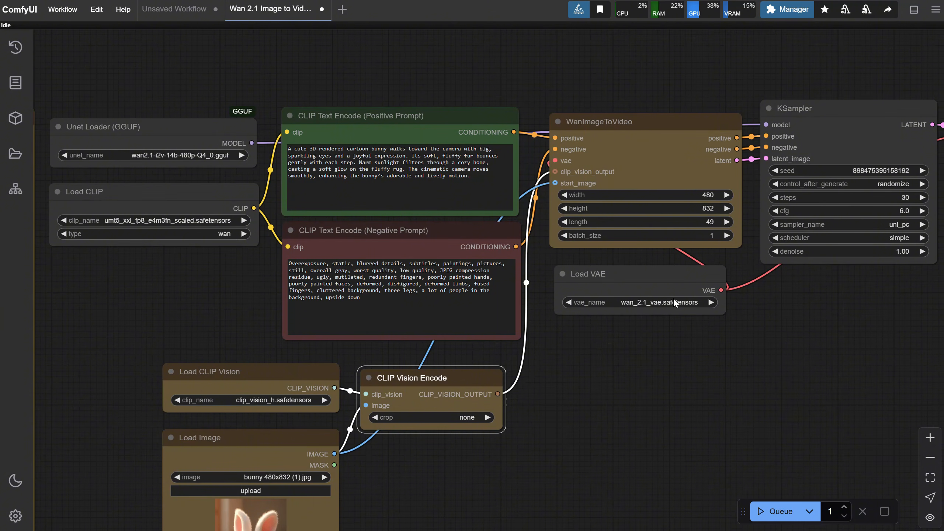
pyautogui.moveTo(772, 339); pyautogui.dragTo(635, 339)
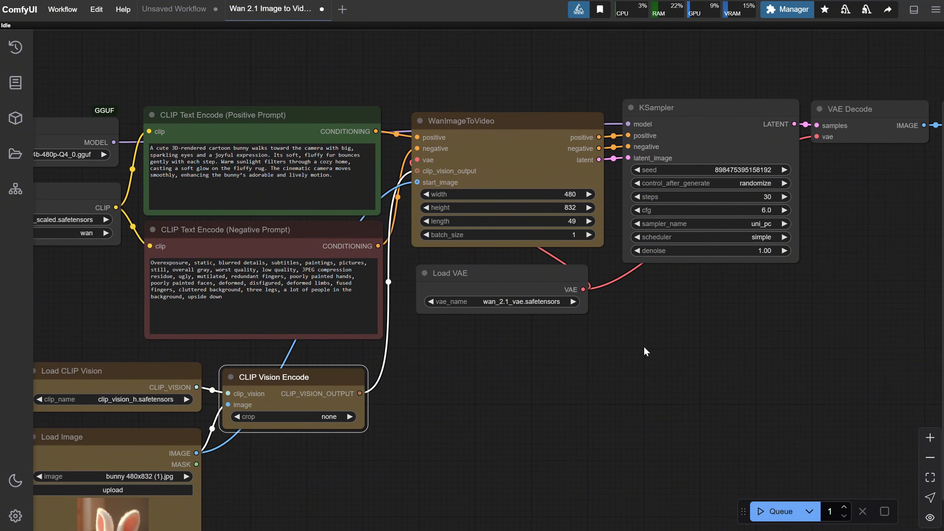
pyautogui.moveTo(792, 301); pyautogui.dragTo(418, 255)
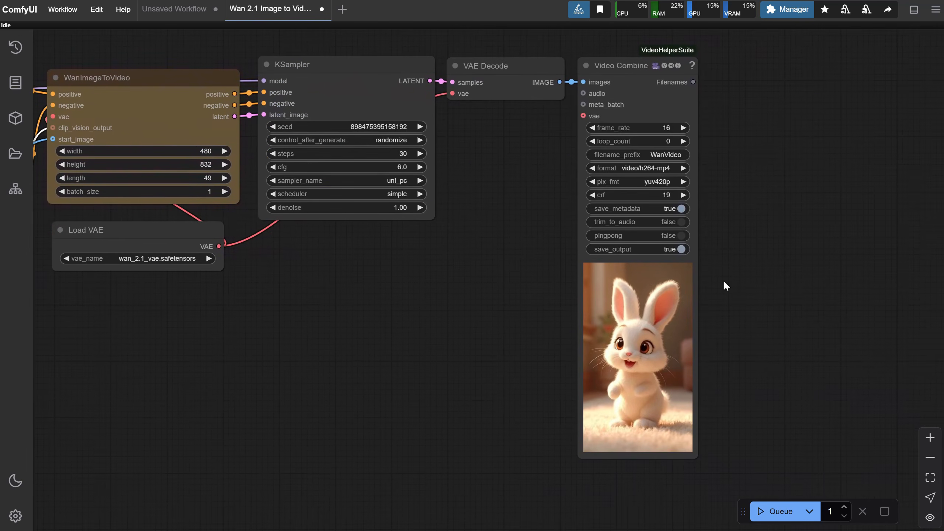
pyautogui.scroll(4, 779, 376)
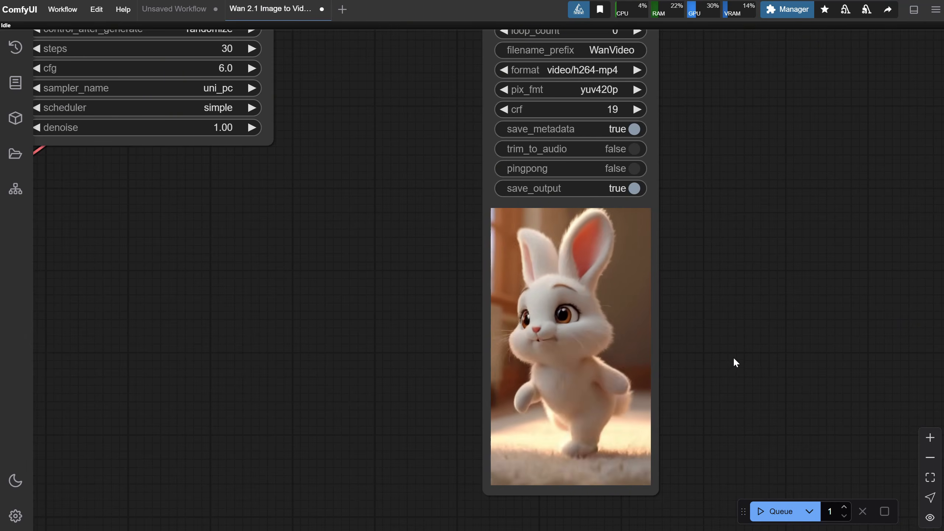
pyautogui.scroll(-5, 750, 360)
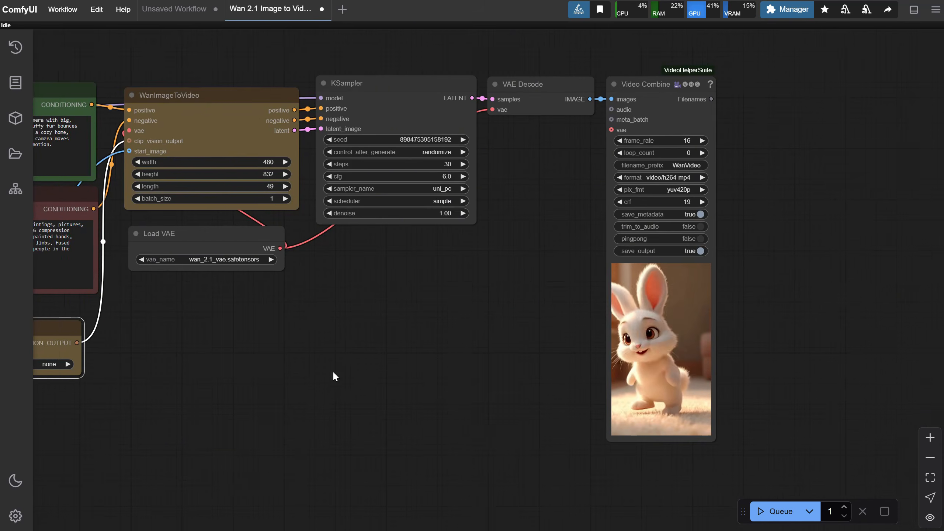
pyautogui.scroll(-5, 681, 348)
pyautogui.scroll(8, 72, 193)
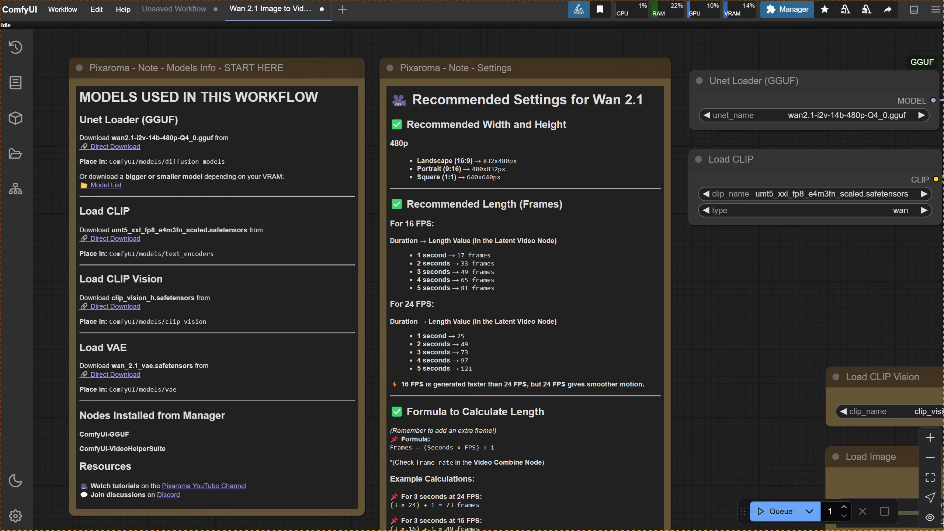
# Close the 480p GGUF workflow without saving and open Wan 2.1 Image to Video 14B 720p.json.
pyautogui.click(322, 10)
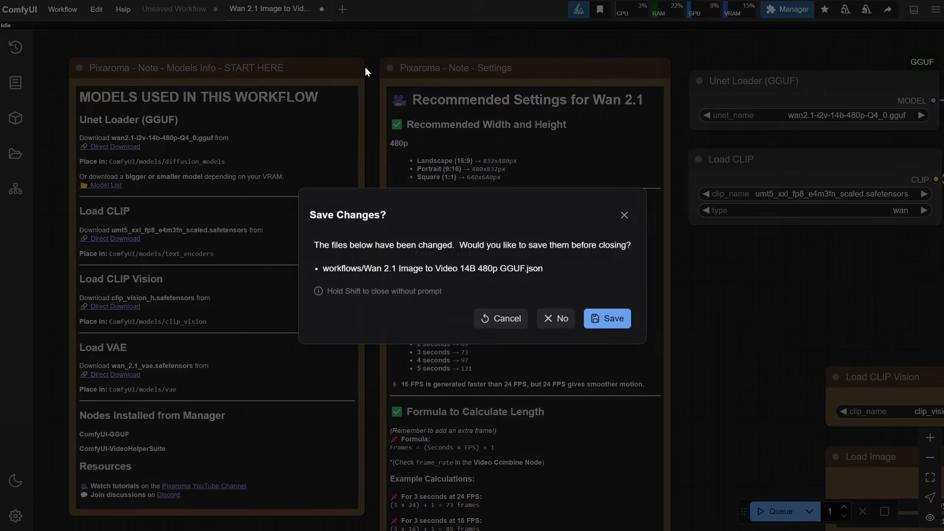
pyautogui.click(550, 322)
pyautogui.click(72, 10)
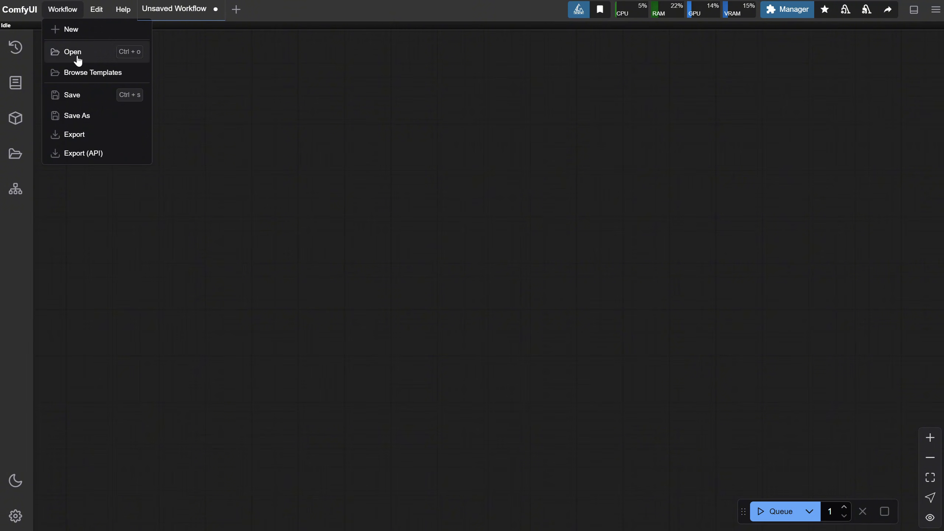
pyautogui.click(74, 52)
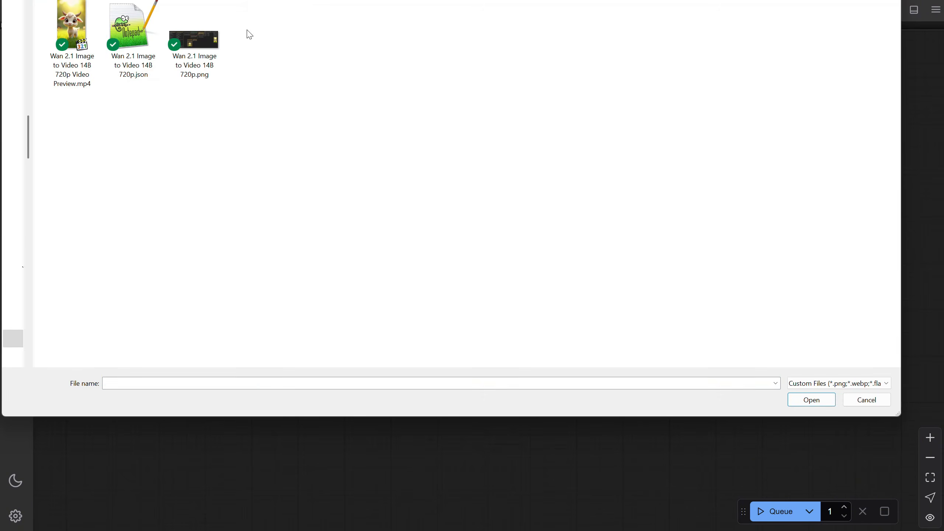
pyautogui.click(140, 44)
pyautogui.doubleClick(133, 41)
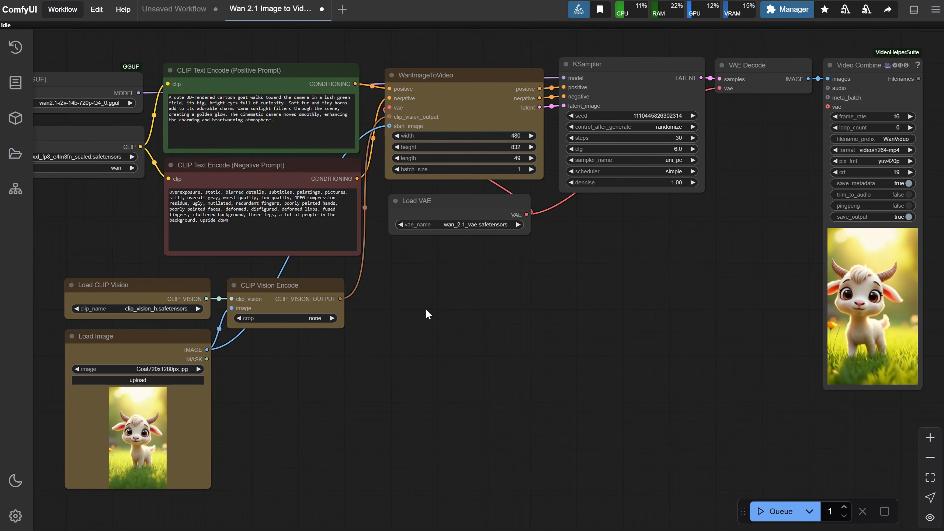
# Select wan2.1-i2v-14b-720p-Q4_0.gguf as the model in the Unet Loader (GGUF) node.
pyautogui.moveTo(426, 308); pyautogui.dragTo(718, 348)
pyautogui.scroll(3, 297, 203)
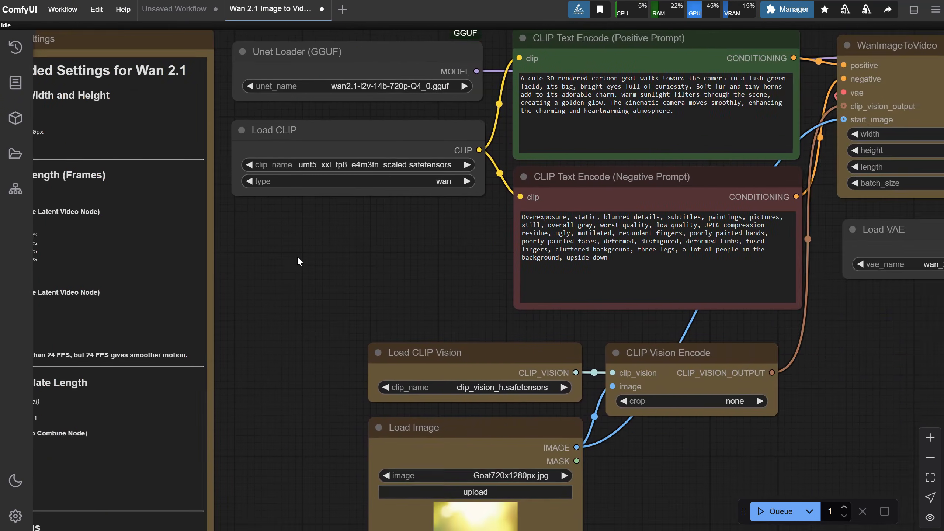
pyautogui.click(370, 142)
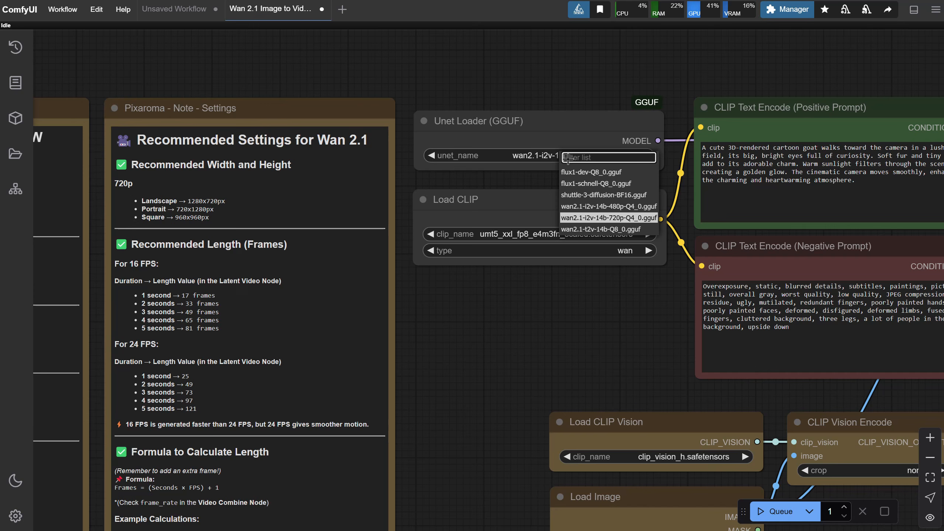
pyautogui.click(595, 218)
# Try to save wan2.1-i2v-14b-720p-Q4_0.gguf from the note's direct download link into ComfyUI/models/diffusion_models, declining to replace the existing file.
pyautogui.moveTo(428, 327); pyautogui.dragTo(791, 309)
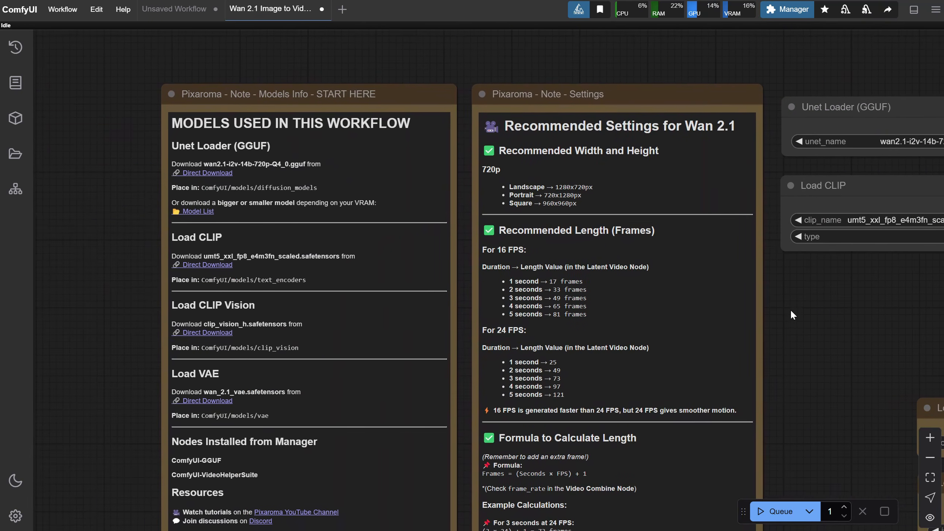
pyautogui.click(205, 174)
pyautogui.click(92, 76)
pyautogui.doubleClick(91, 76)
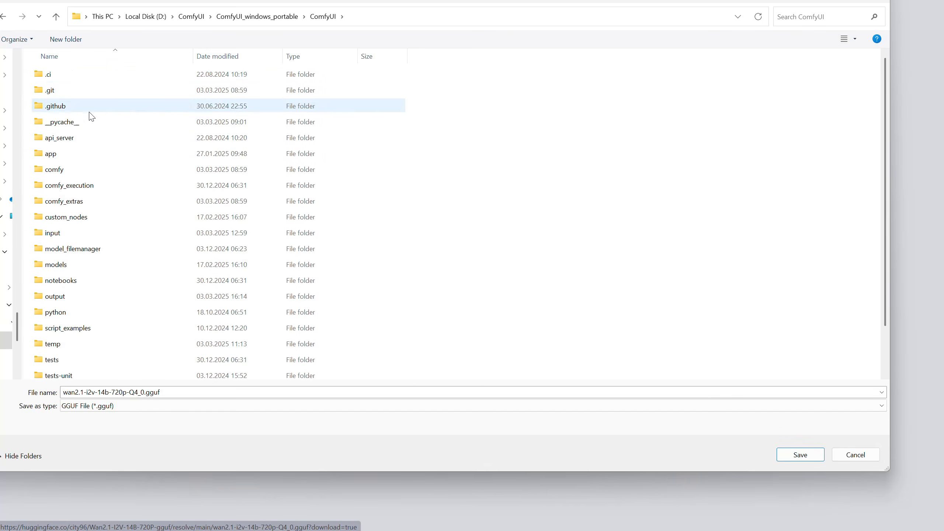
pyautogui.scroll(-2, 99, 130)
pyautogui.doubleClick(98, 216)
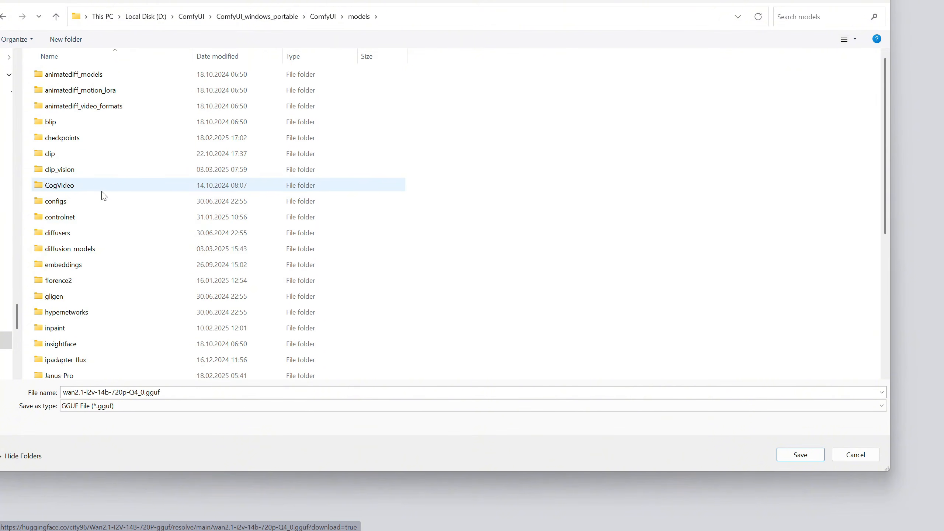
pyautogui.scroll(-2, 102, 193)
pyautogui.scroll(2, 108, 188)
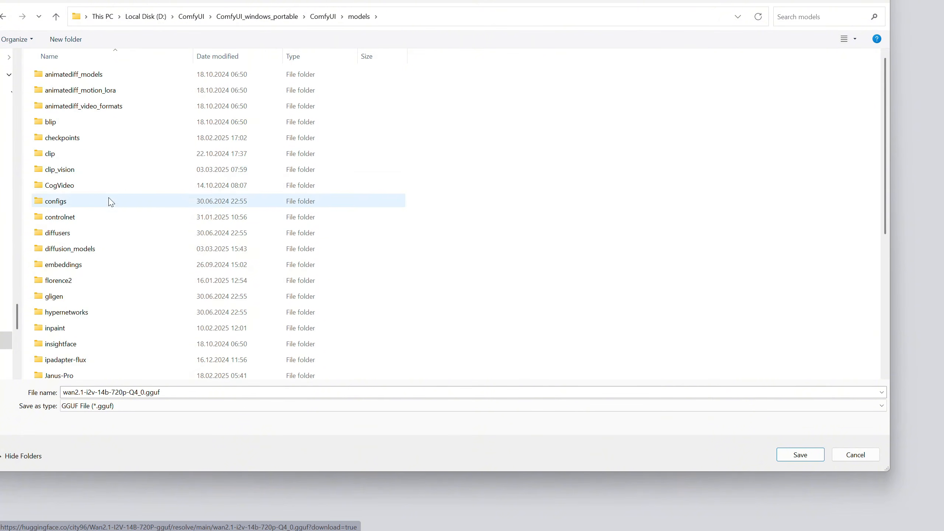
pyautogui.click(121, 247)
pyautogui.doubleClick(121, 248)
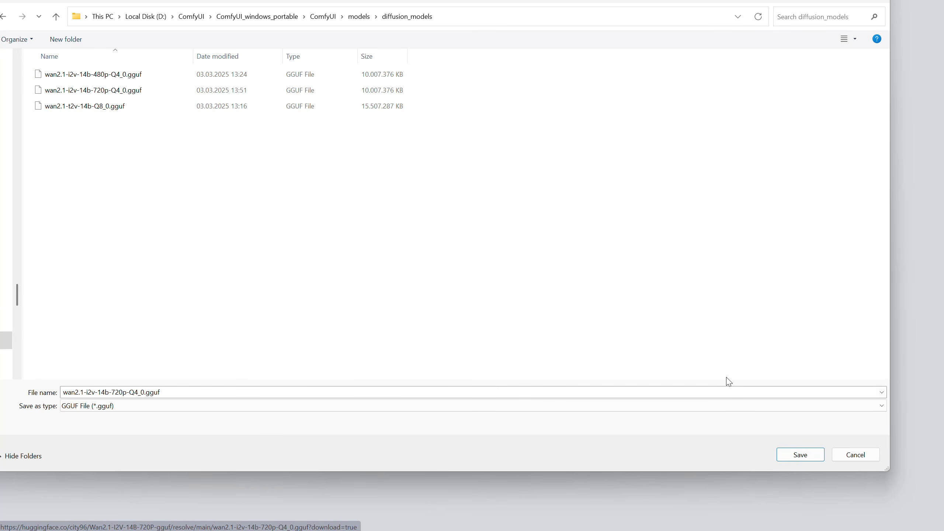
pyautogui.click(794, 454)
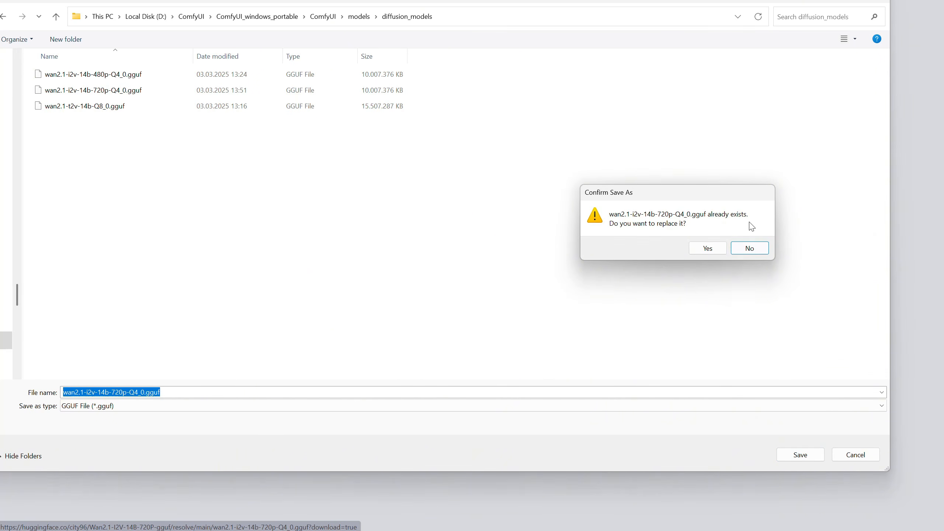
pyautogui.click(758, 255)
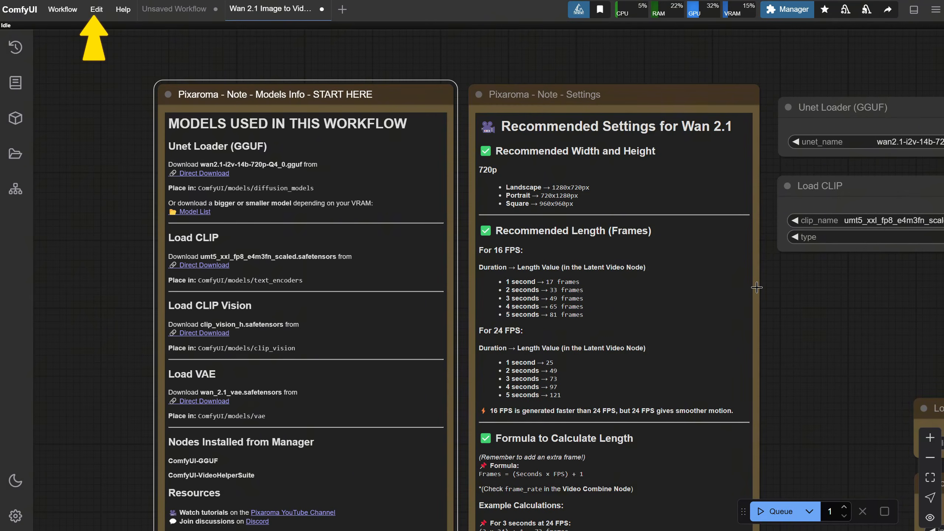
pyautogui.click(87, 193)
# Upload Goat720x1280px.jpg into the Load Image node as the start image.
pyautogui.moveTo(877, 353); pyautogui.dragTo(352, 88)
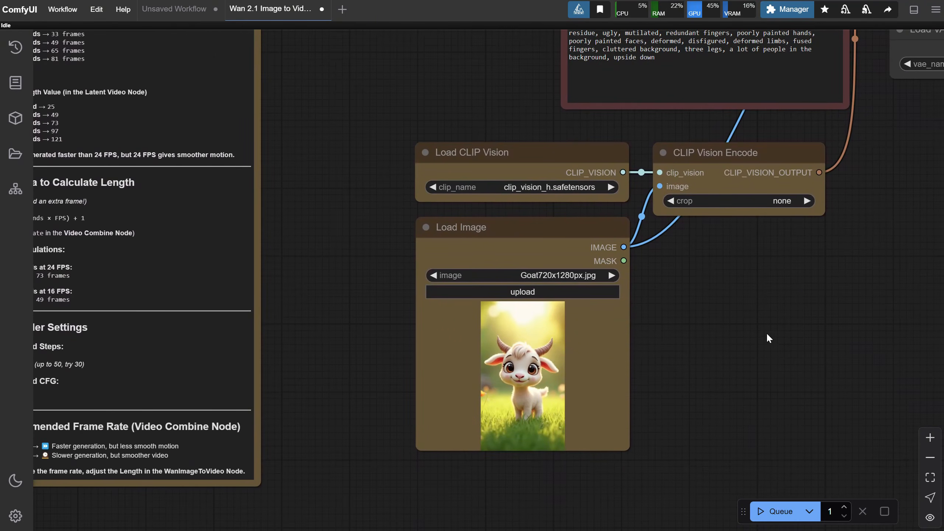
pyautogui.moveTo(736, 315); pyautogui.dragTo(681, 308)
pyautogui.click(503, 302)
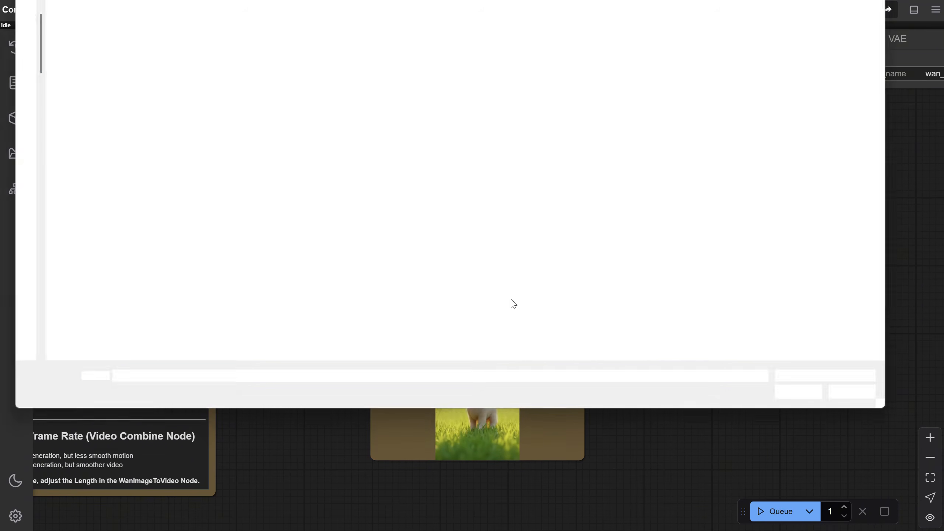
pyautogui.doubleClick(79, 46)
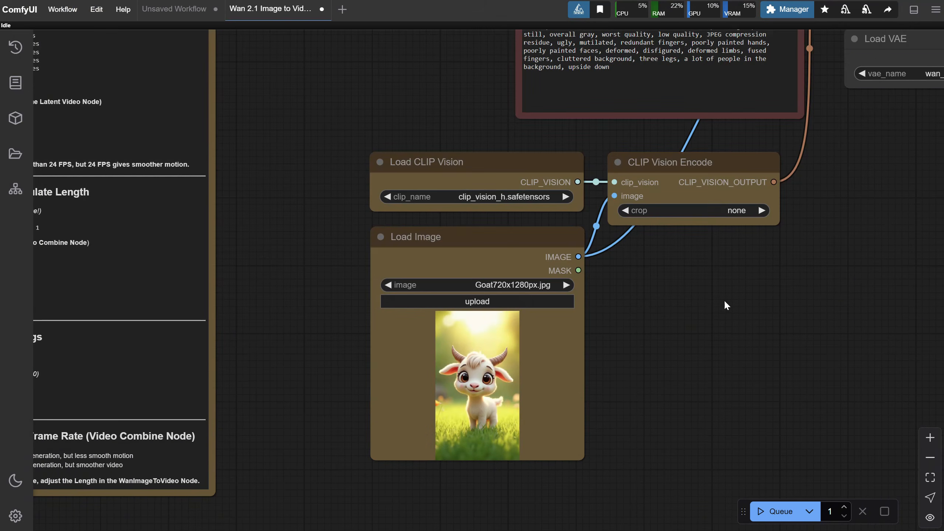
# Review the goat video in the Video Combine node and check the bigger or smaller models behind the note's Model List link.
pyautogui.moveTo(725, 302); pyautogui.dragTo(568, 472)
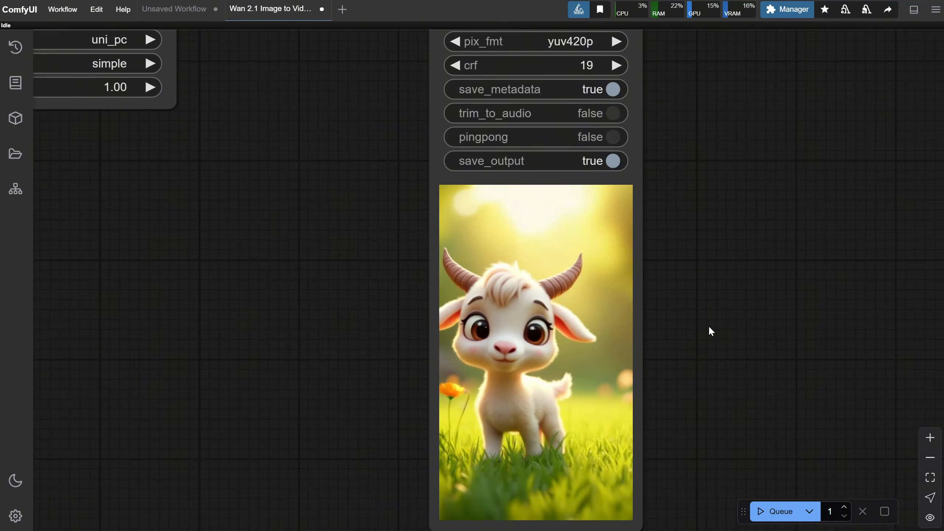
pyautogui.scroll(-1, 708, 325)
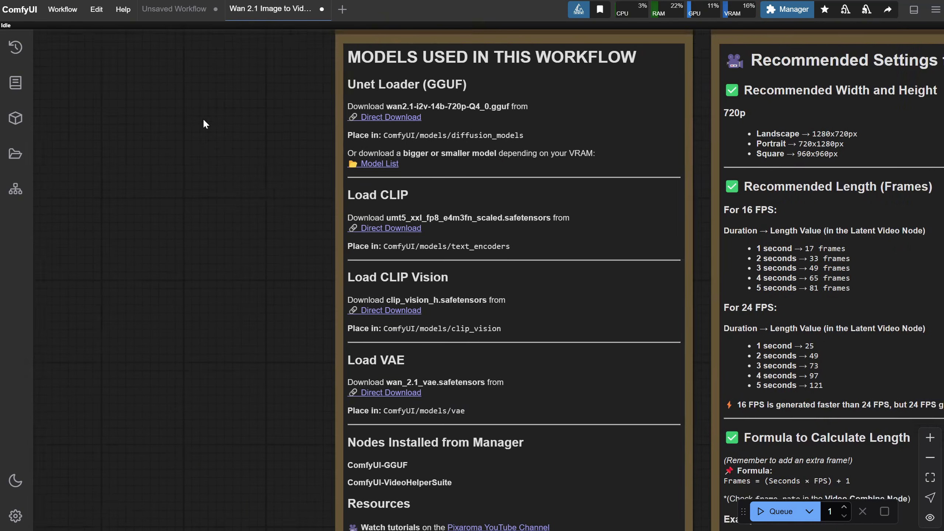
pyautogui.moveTo(203, 119); pyautogui.dragTo(51, 173)
pyautogui.click(162, 225)
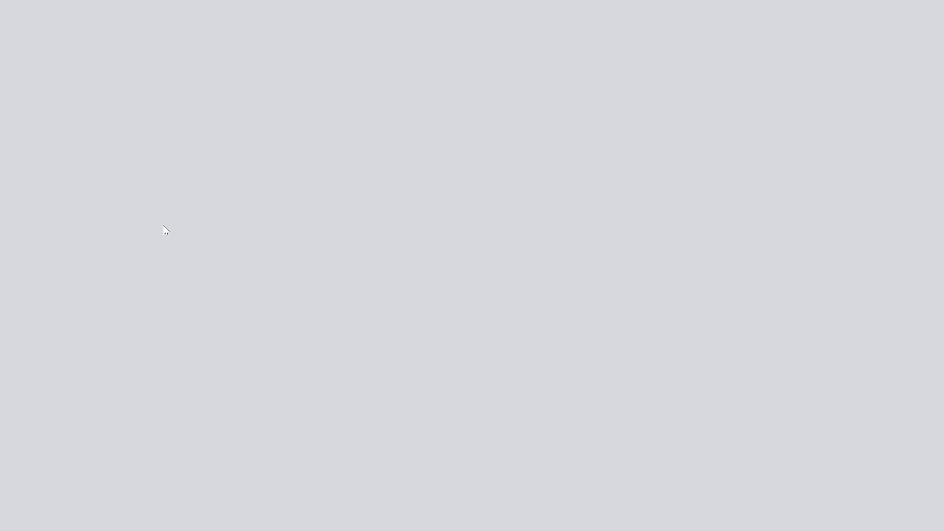
pyautogui.scroll(-3, 281, 175)
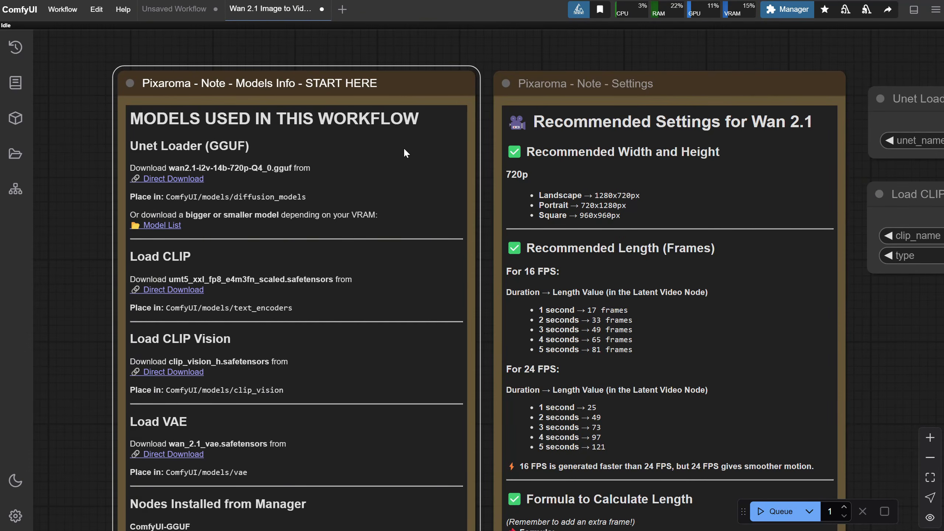
# Switch to the Pixaroma Discord server and open Episode 34 from the pixaroma-workflows channel's episode list.
pyautogui.scroll(-1, 517, 183)
pyautogui.scroll(-2, 724, 73)
pyautogui.moveTo(709, 44); pyautogui.dragTo(297, 54)
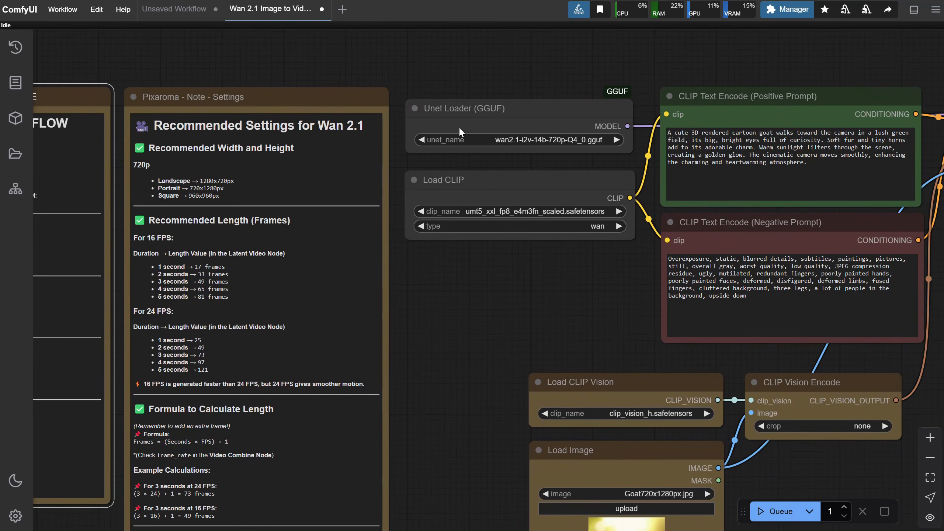
pyautogui.scroll(-3, 502, 260)
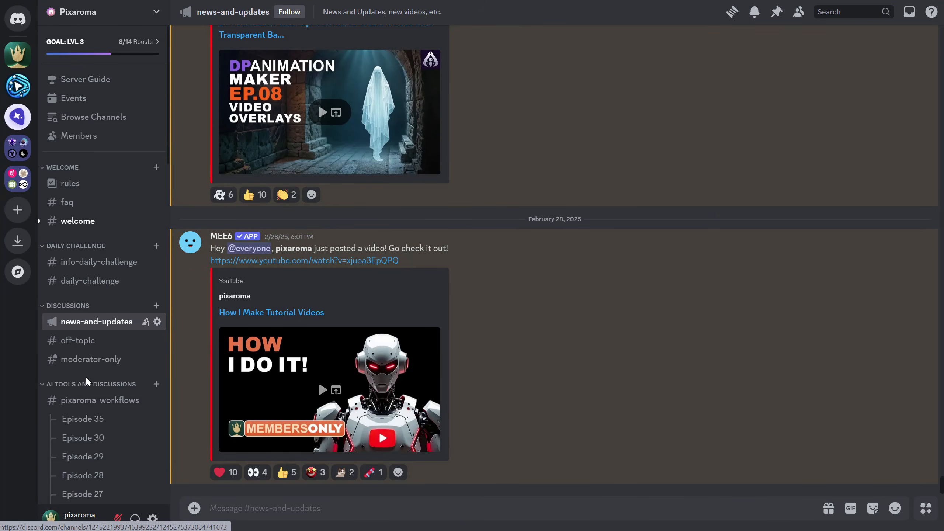
pyautogui.click(80, 400)
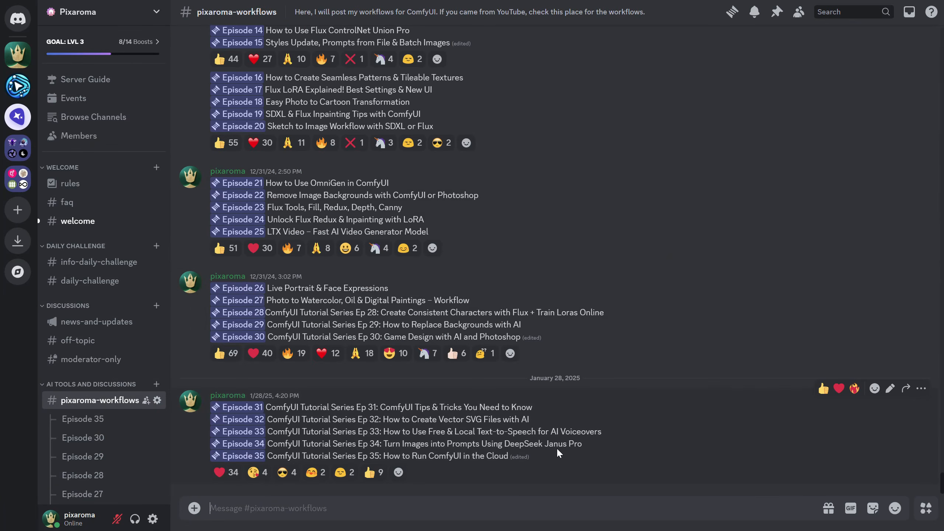
pyautogui.click(238, 443)
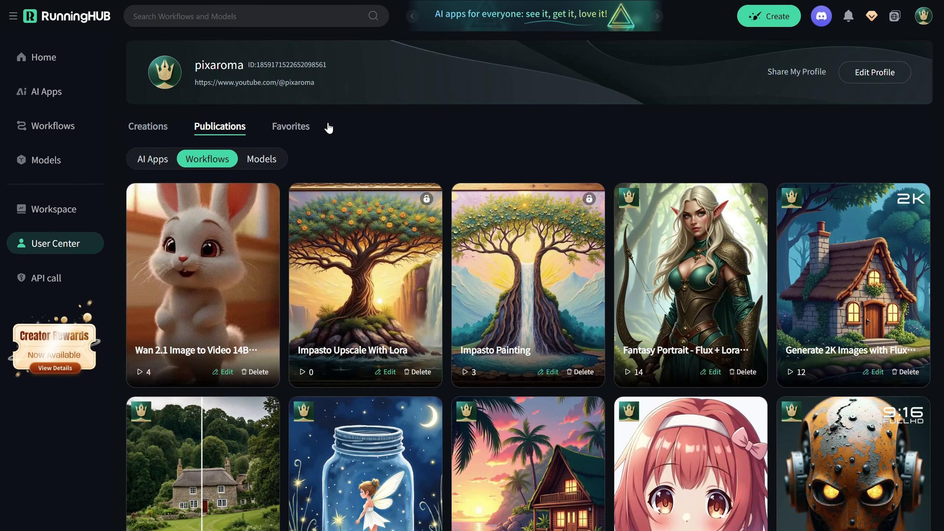
# Switch to RunningHub and open the published Wan 2.1 Image to Video 14B 480p Q4_K_S GGUF workflow, checking its title.
pyautogui.click(211, 247)
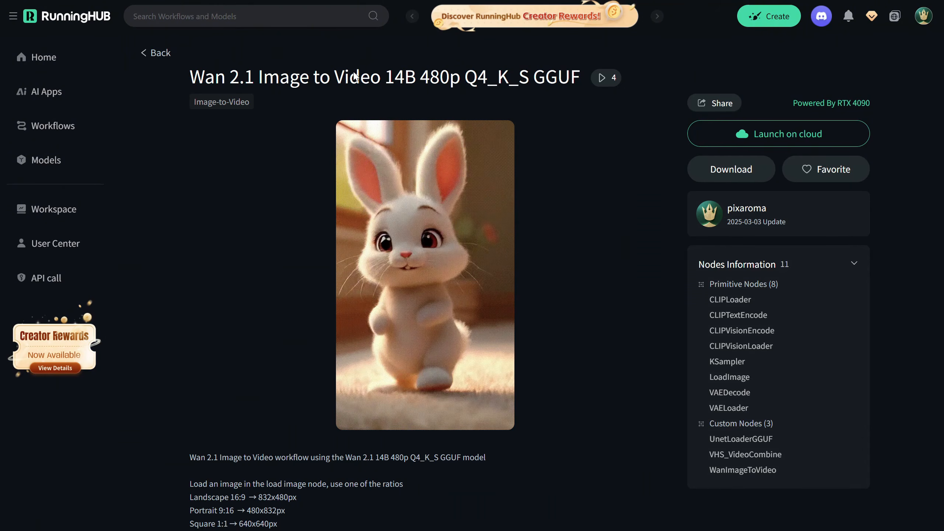
pyautogui.moveTo(385, 78); pyautogui.dragTo(519, 80)
pyautogui.click(569, 143)
# Examine the workflow description's recommended image ratios and the duration-to-frame lengths for 16 FPS.
pyautogui.scroll(-2, 573, 139)
pyautogui.scroll(-5, 575, 143)
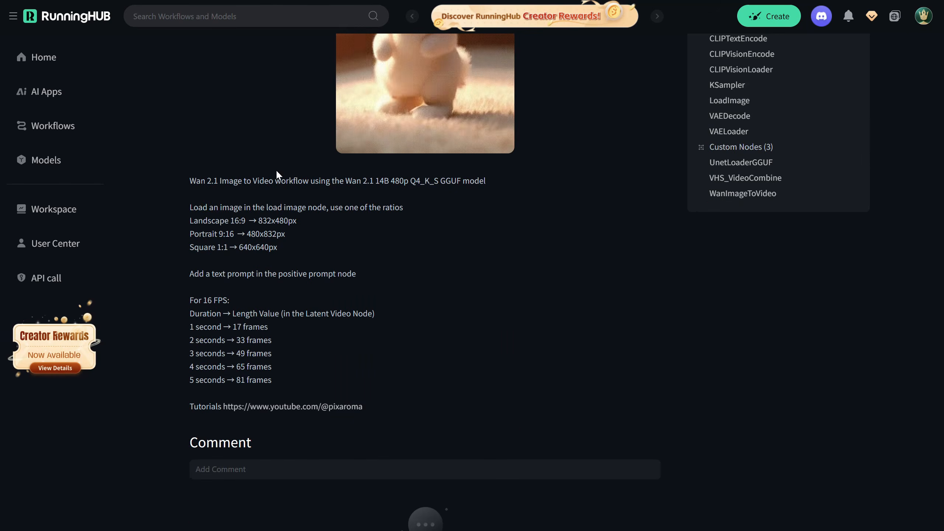
pyautogui.doubleClick(277, 221)
pyautogui.click(271, 232)
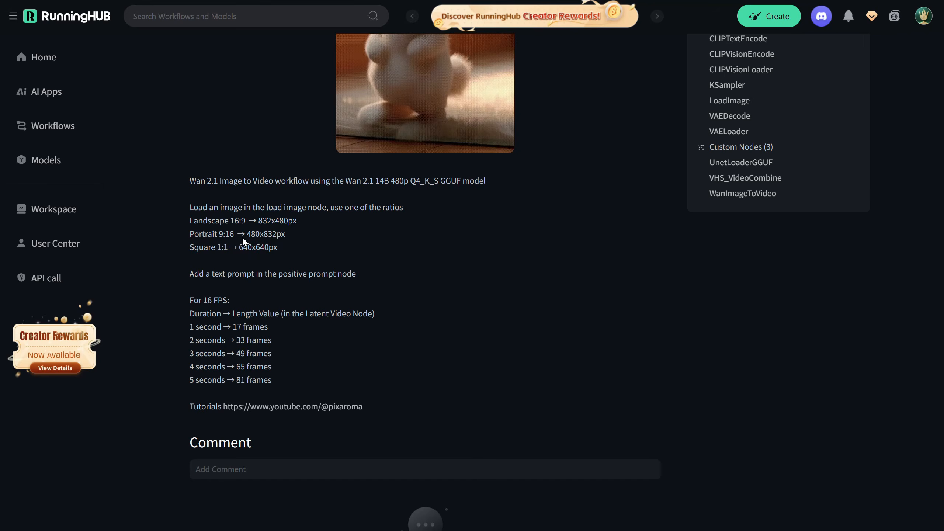
pyautogui.moveTo(239, 247); pyautogui.dragTo(268, 247)
pyautogui.click(344, 248)
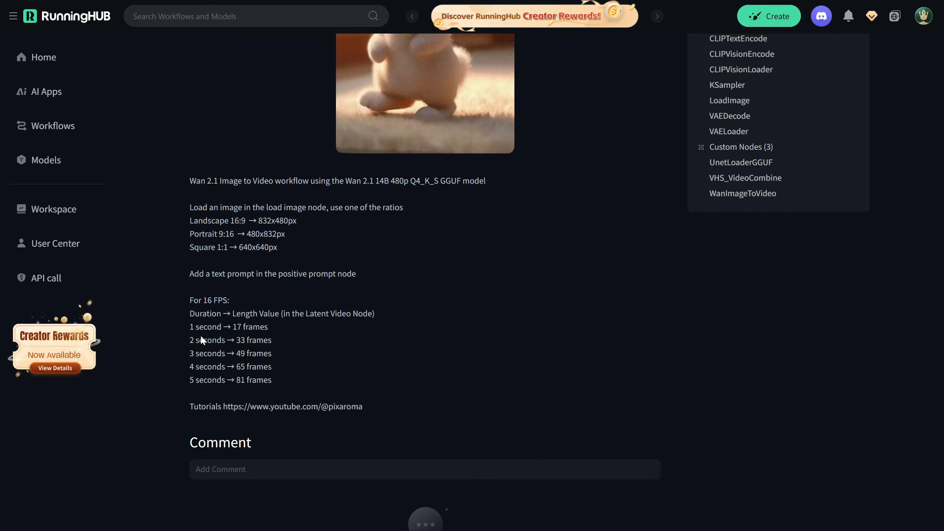
pyautogui.moveTo(187, 351); pyautogui.dragTo(245, 353)
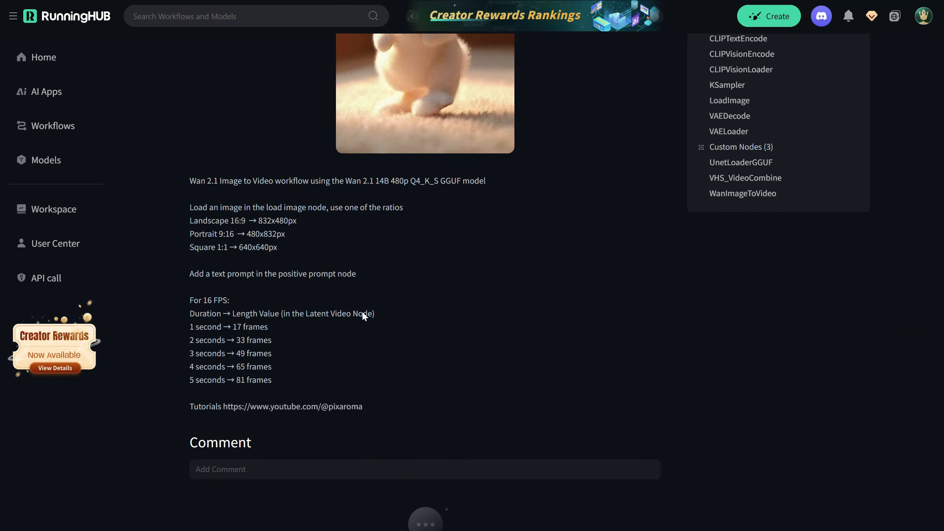
# Launch the Wan 2.1 Image to Video 14B 480p Q4_K_S GGUF workflow on the cloud.
pyautogui.scroll(7, 456, 261)
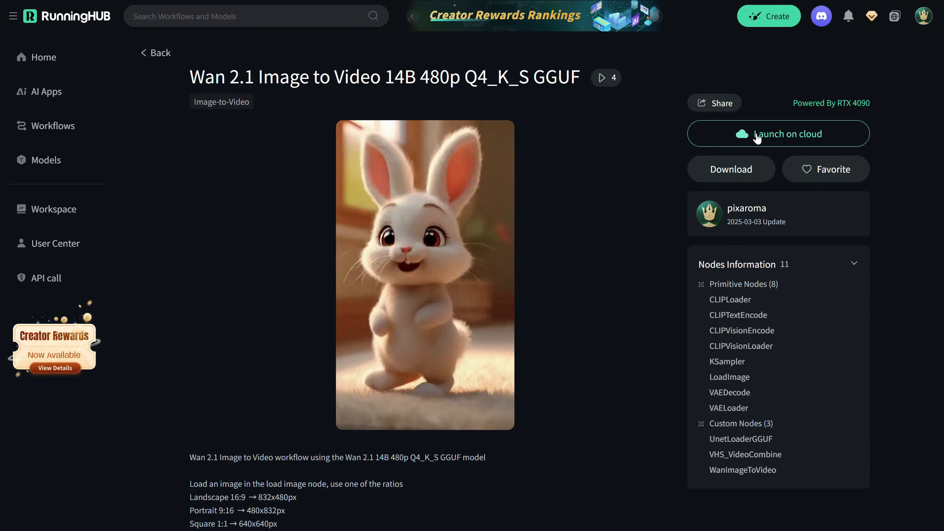
pyautogui.click(843, 146)
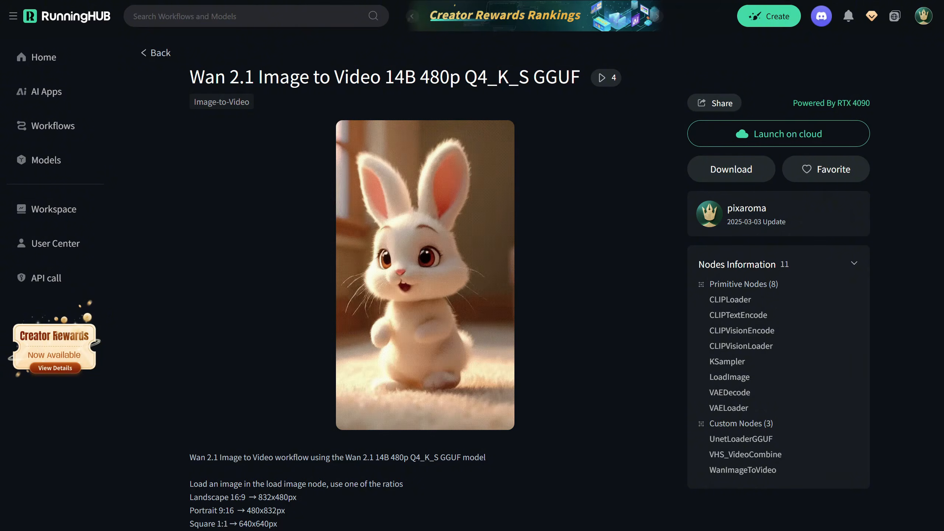
pyautogui.scroll(4, 300, 87)
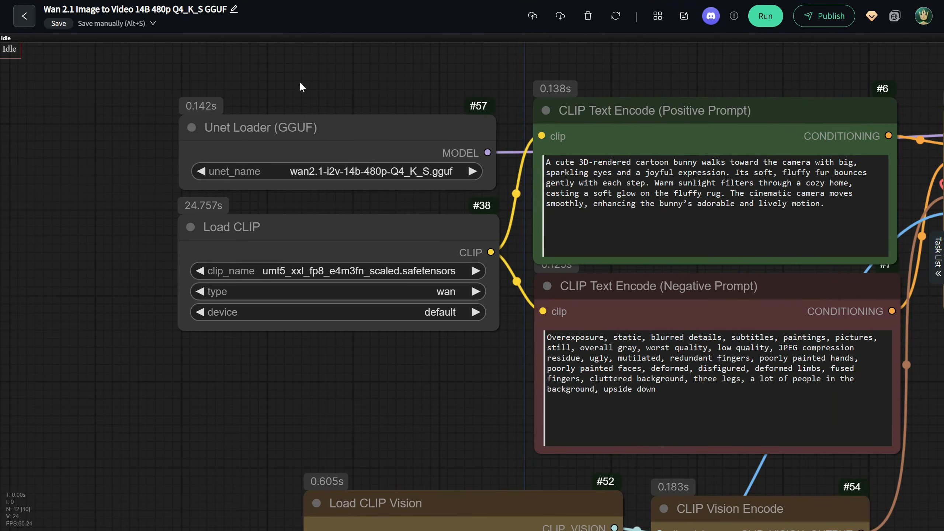
# Check which Wan 2.1 image-to-video GGUF models the Unet Loader (GGUF) node offers, keeping the current selection.
pyautogui.click(355, 170)
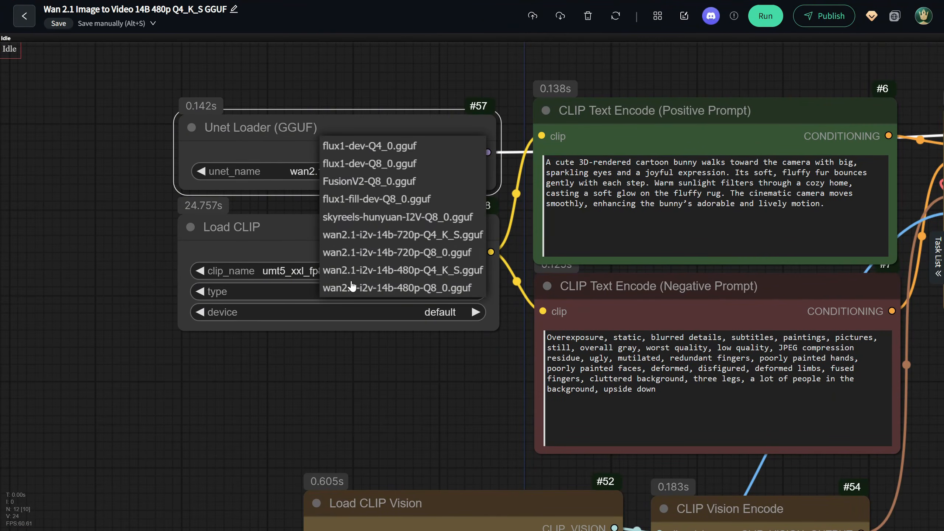
pyautogui.click(388, 67)
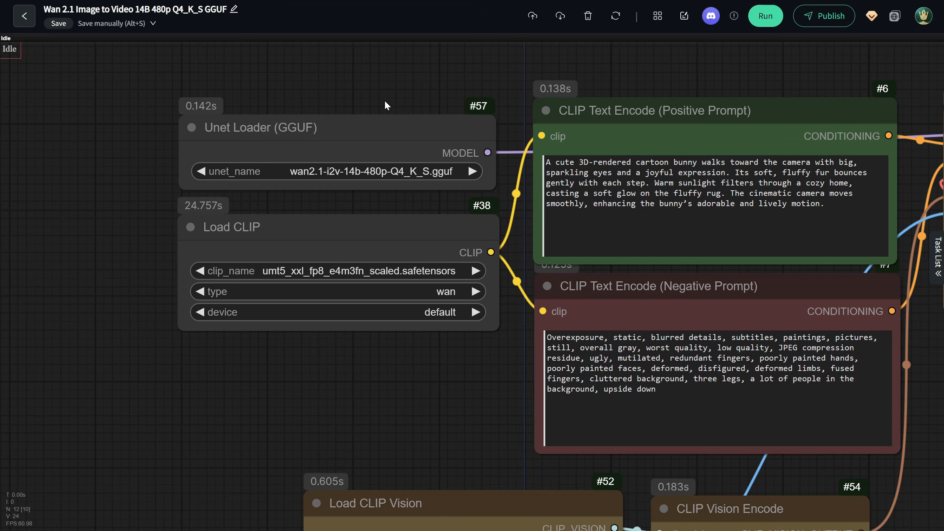
pyautogui.scroll(-3, 385, 100)
pyautogui.moveTo(417, 77); pyautogui.dragTo(294, 44)
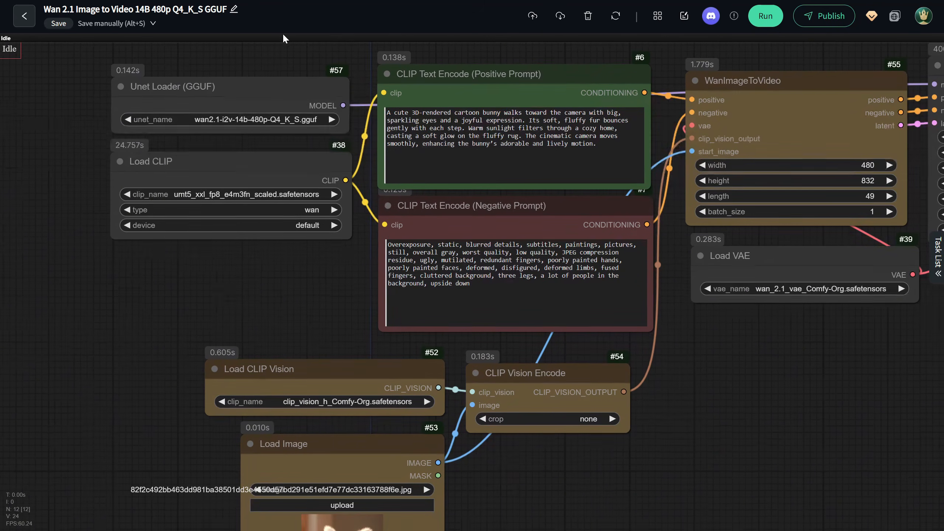
pyautogui.moveTo(674, 417); pyautogui.dragTo(787, 497)
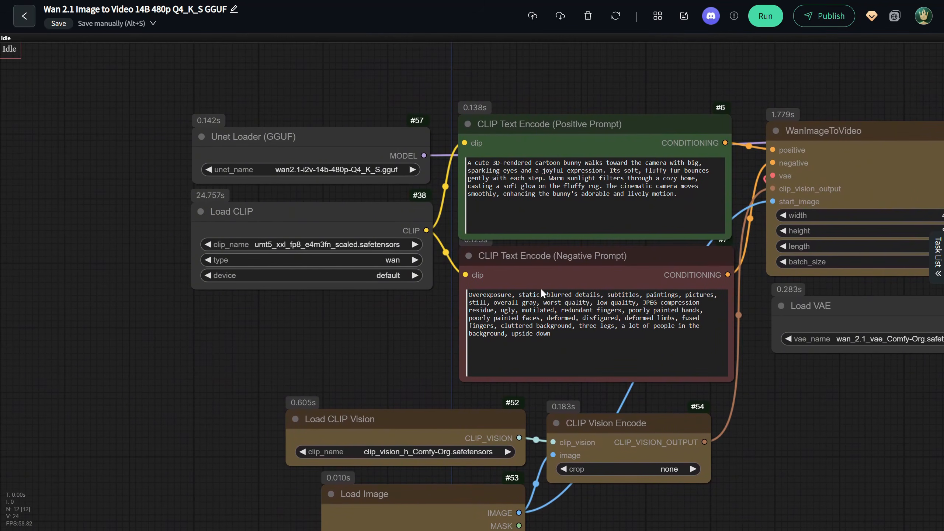
# Look up the "wan" models in a temporary Load Diffusion Model node and delete that node.
pyautogui.moveTo(329, 140)
pyautogui.mouseDown()
pyautogui.moveTo(427, 50)
pyautogui.moveTo(329, 96)
pyautogui.moveTo(331, 123)
pyautogui.mouseUp()
pyautogui.doubleClick(263, 69)
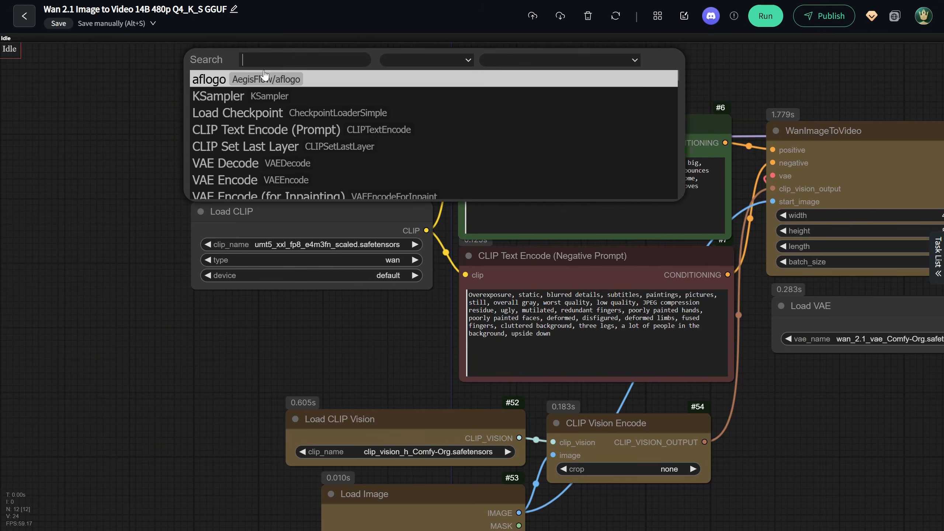
pyautogui.write('load diff')
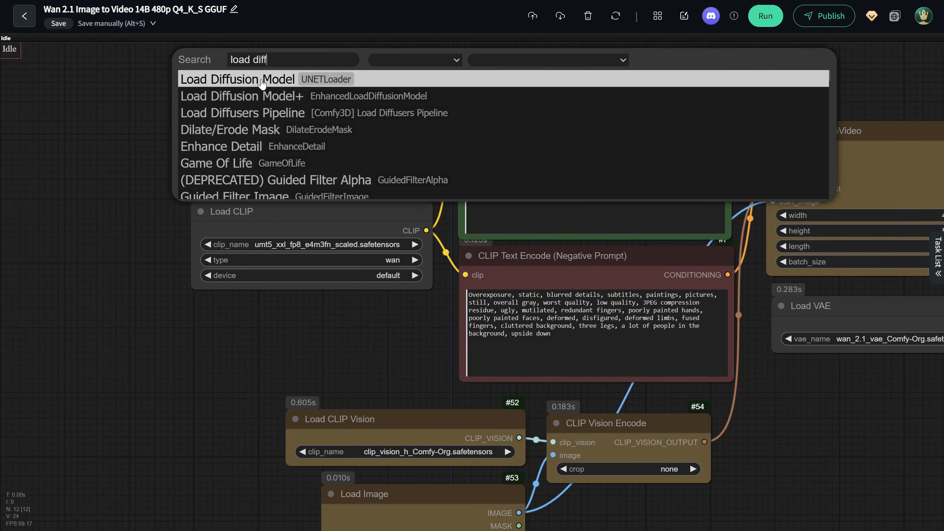
pyautogui.press('Return')
pyautogui.moveTo(241, 68); pyautogui.dragTo(199, 342)
pyautogui.click(188, 368)
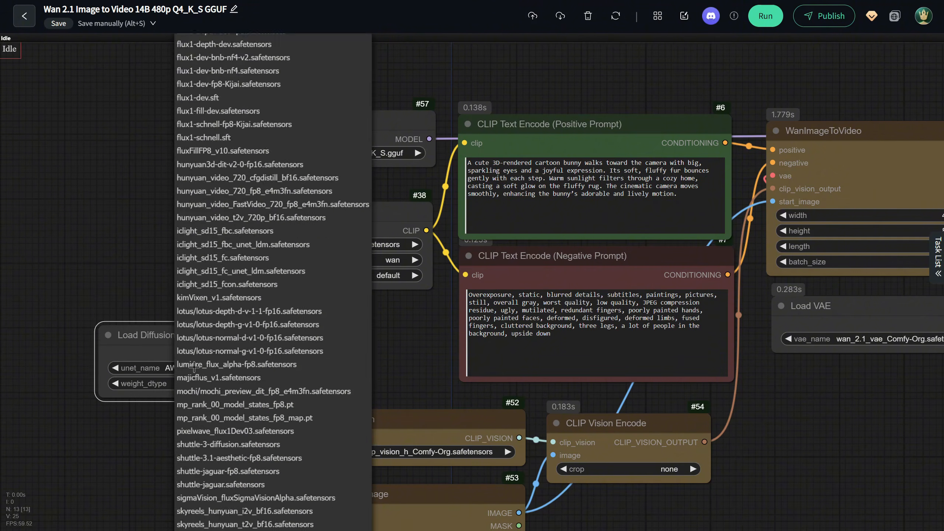
pyautogui.write('wan')
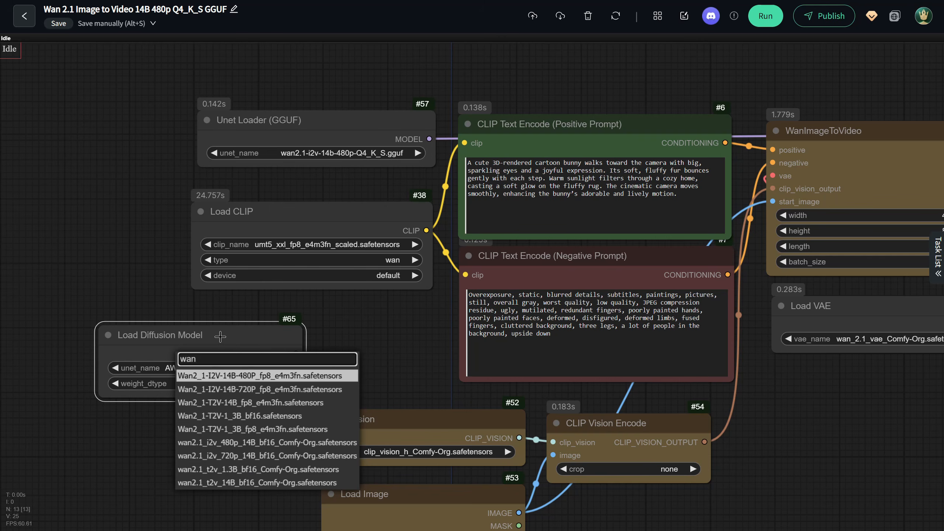
pyautogui.moveTo(220, 337); pyautogui.dragTo(334, 73)
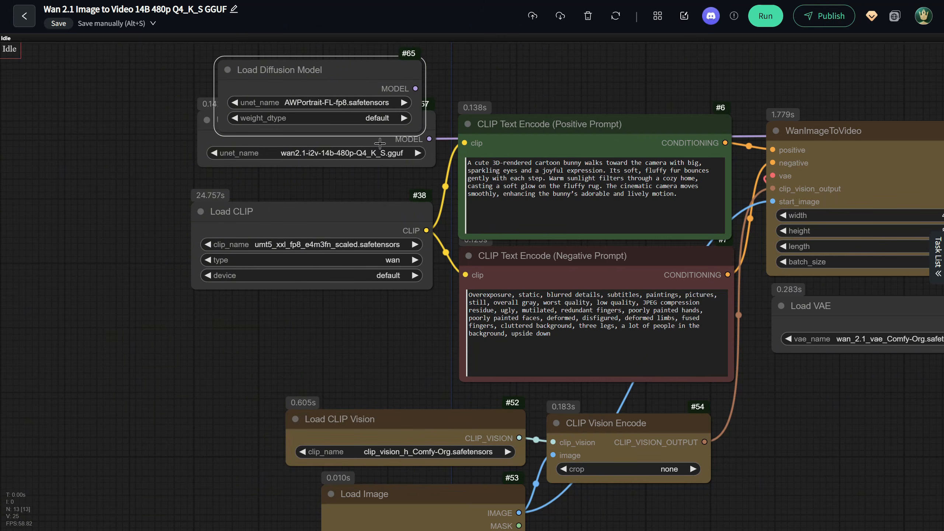
pyautogui.press('Delete')
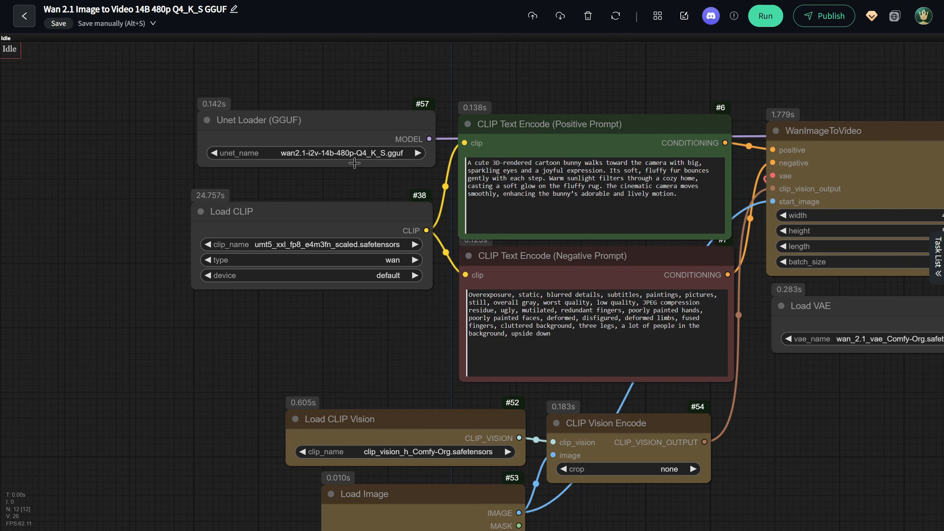
# Review the prompt nodes, the WanImageToVideo width, height and length, and the KSampler settings.
pyautogui.click(348, 154)
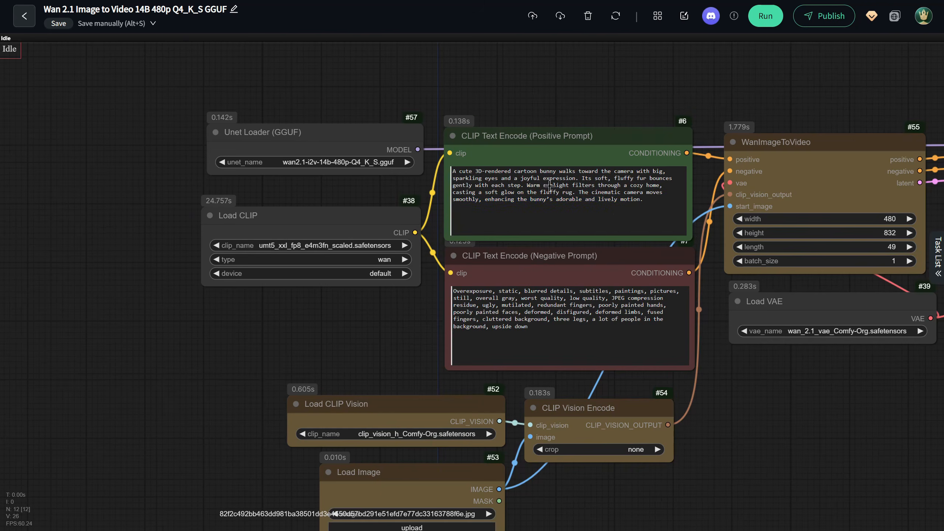
pyautogui.moveTo(655, 200); pyautogui.dragTo(449, 171)
pyautogui.click(820, 421)
pyautogui.moveTo(756, 442); pyautogui.dragTo(781, 241)
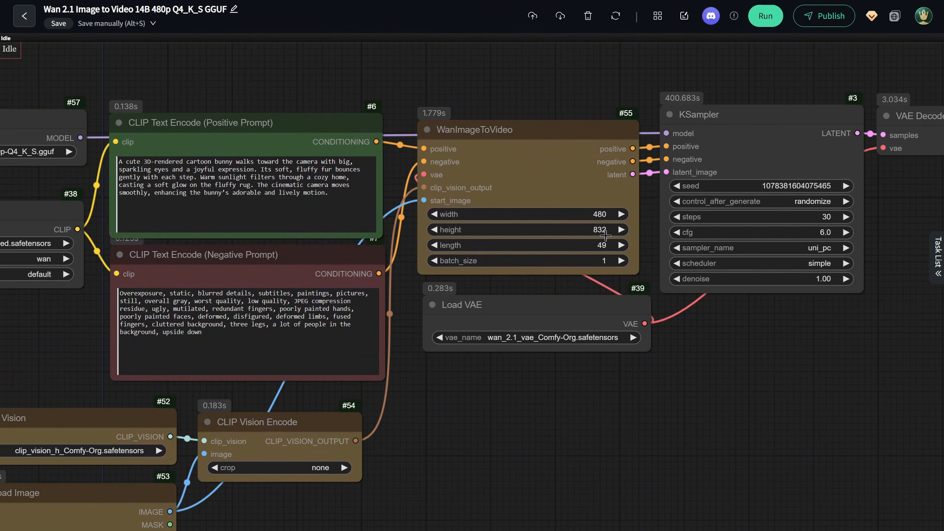
pyautogui.moveTo(594, 387); pyautogui.dragTo(657, 382)
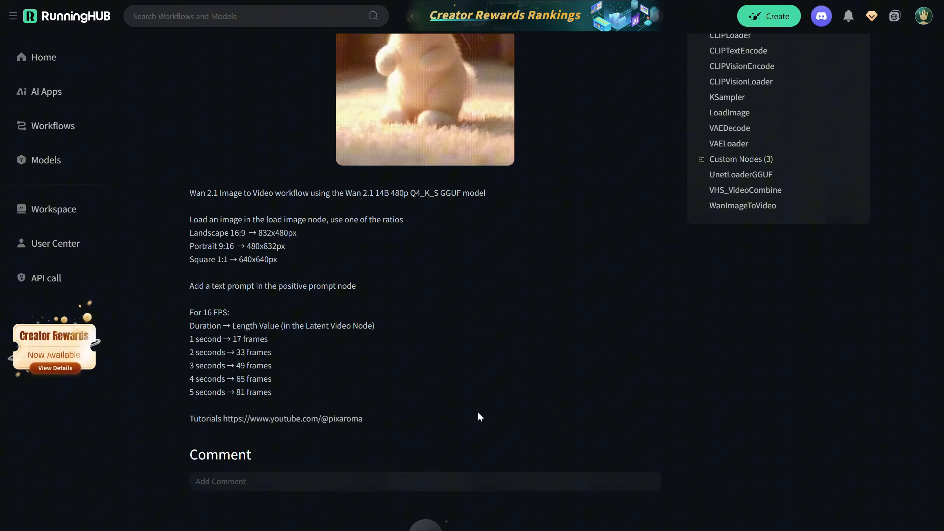
# Return to the workflow's description page and check the recommended image sizes and the frame lengths per duration.
pyautogui.scroll(-2, 477, 411)
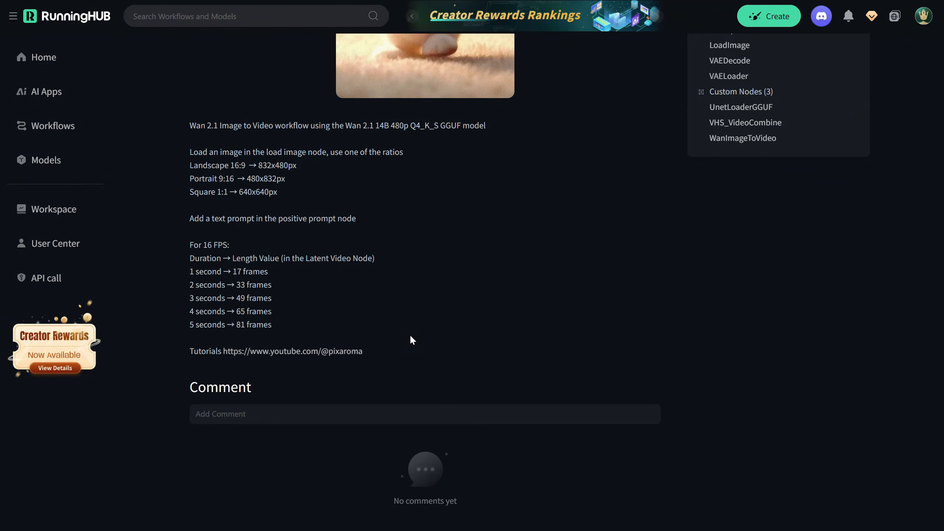
pyautogui.moveTo(258, 165); pyautogui.dragTo(278, 191)
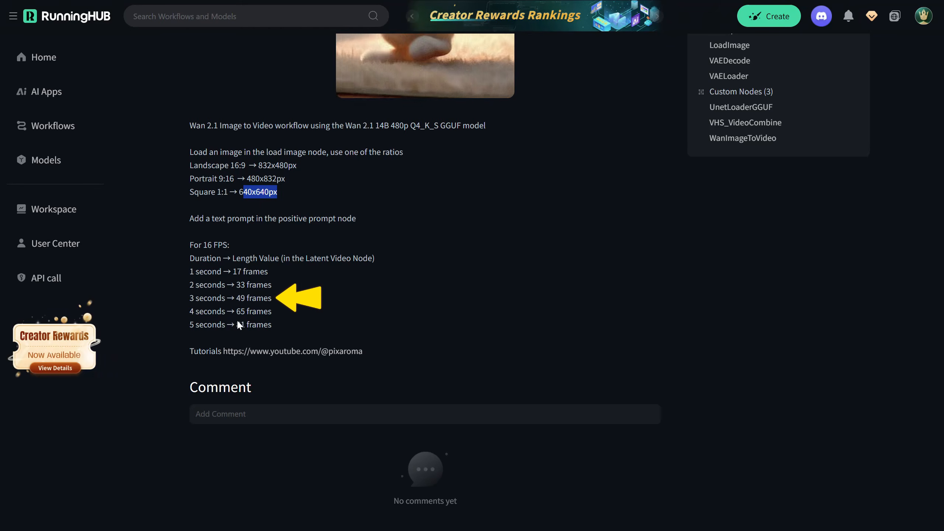
pyautogui.moveTo(245, 324); pyautogui.dragTo(235, 298)
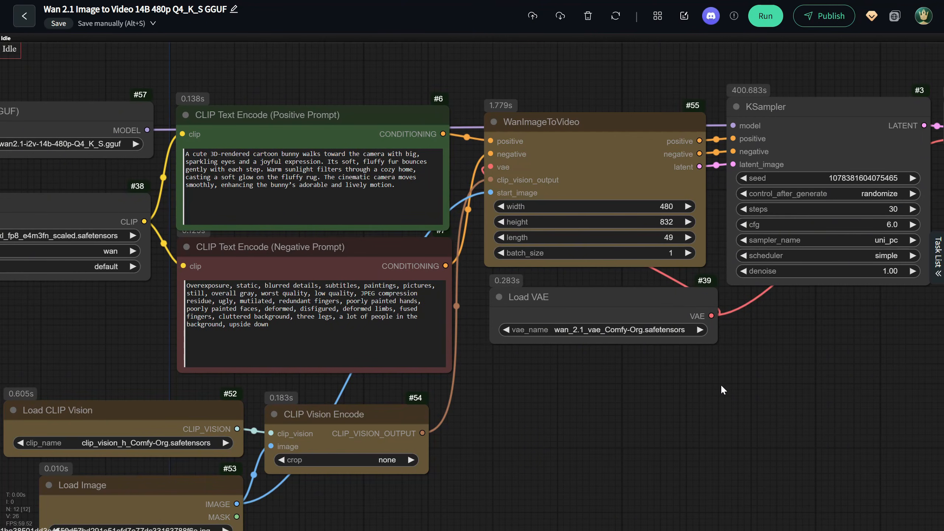
# Go back to the workflow, view the bunny video in the Video Combine node, and check run times in the Task List.
pyautogui.scroll(-1, 721, 383)
pyautogui.moveTo(811, 373); pyautogui.dragTo(344, 314)
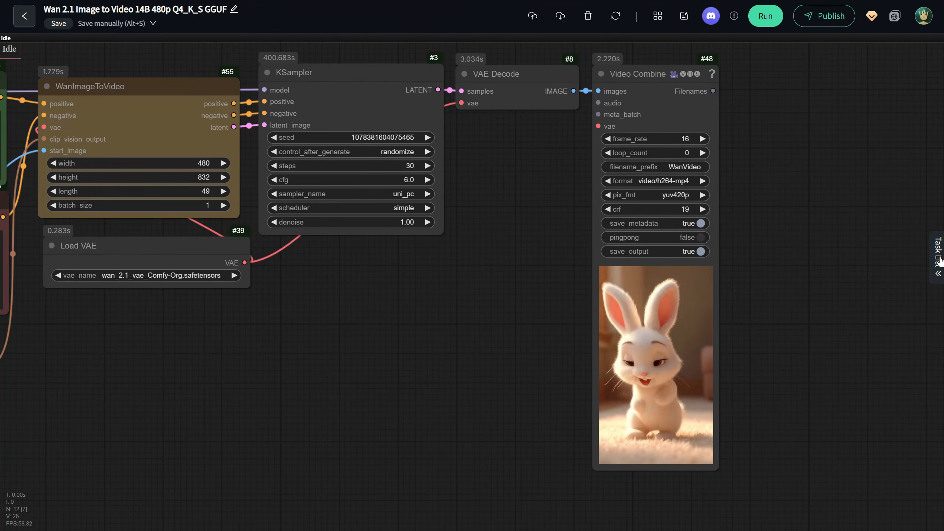
pyautogui.scroll(5, 807, 314)
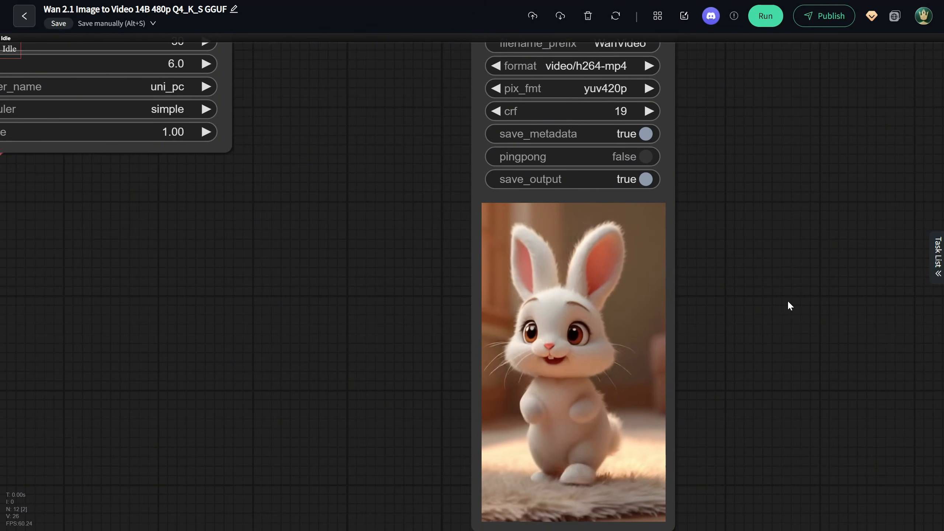
pyautogui.click(937, 257)
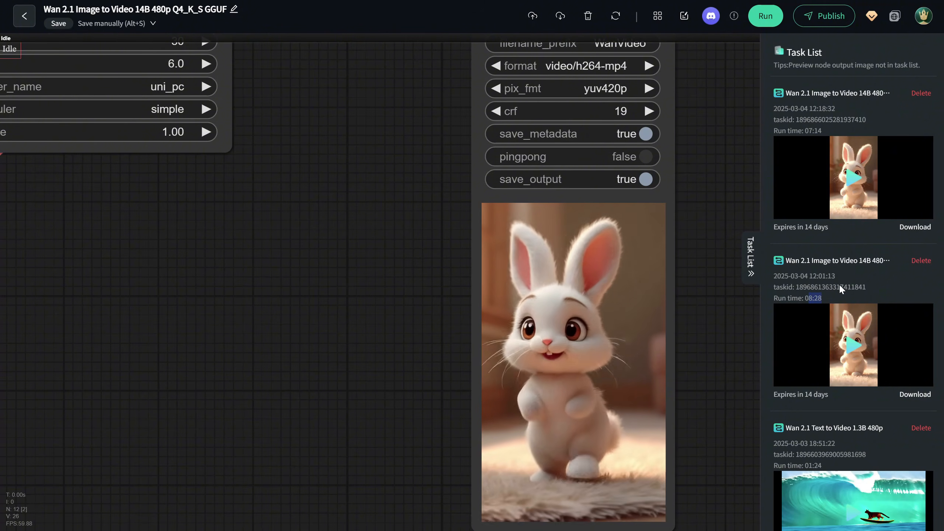
pyautogui.moveTo(824, 132); pyautogui.dragTo(799, 121)
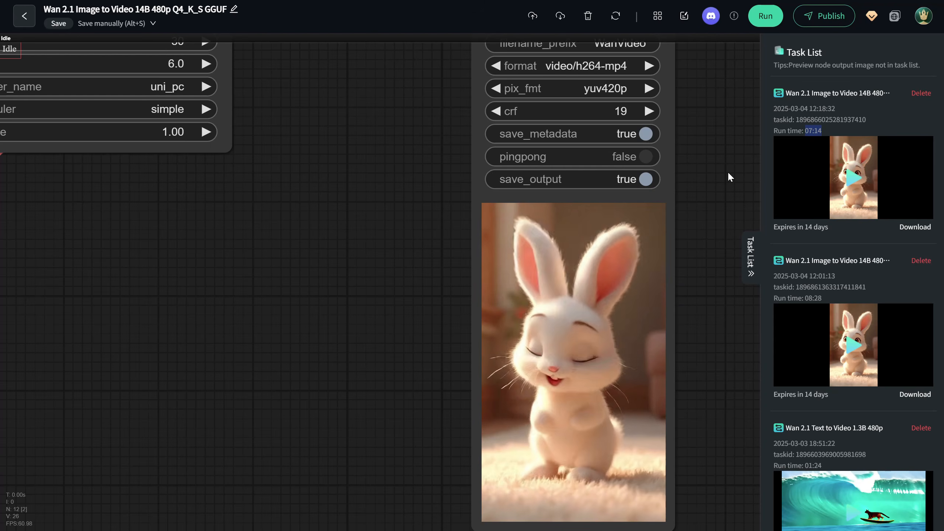
# Open the account's RHcoins Consumption Details and compare billing duration with coins spent for the two latest runs.
pyautogui.click(922, 16)
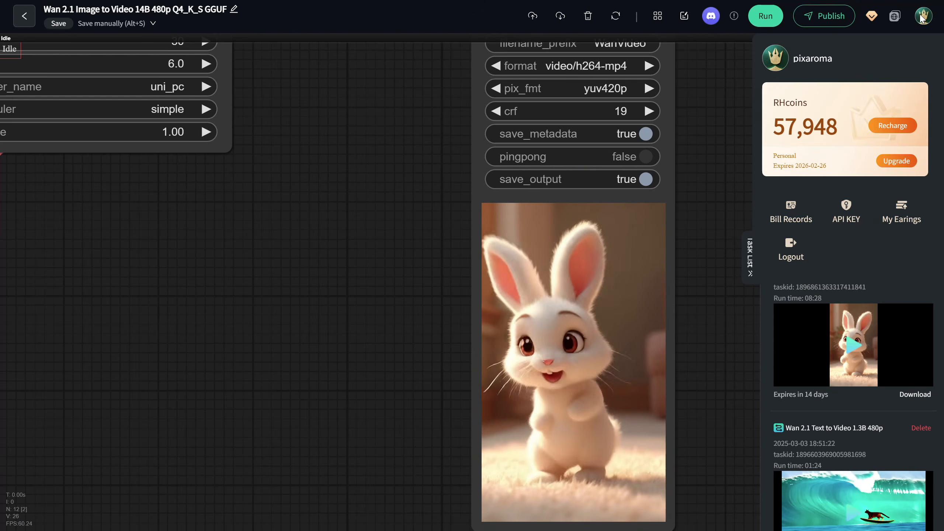
pyautogui.click(791, 212)
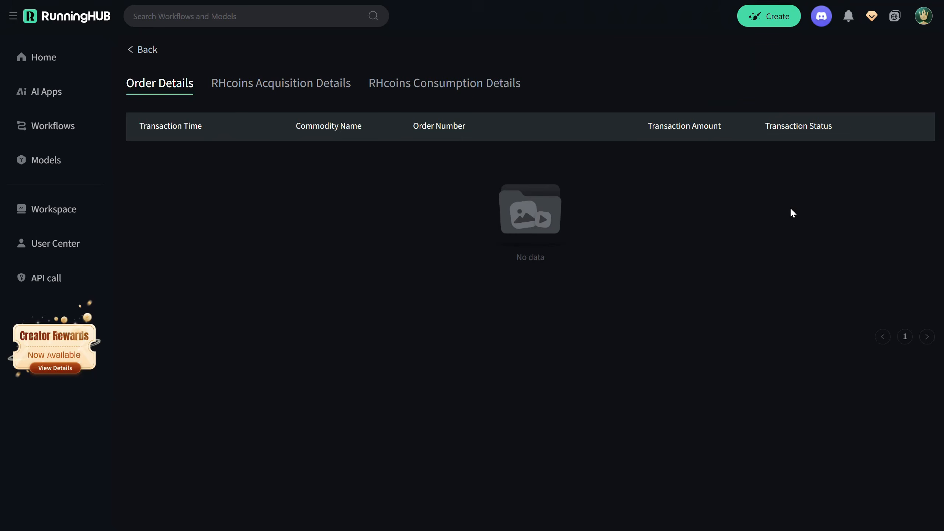
pyautogui.click(460, 80)
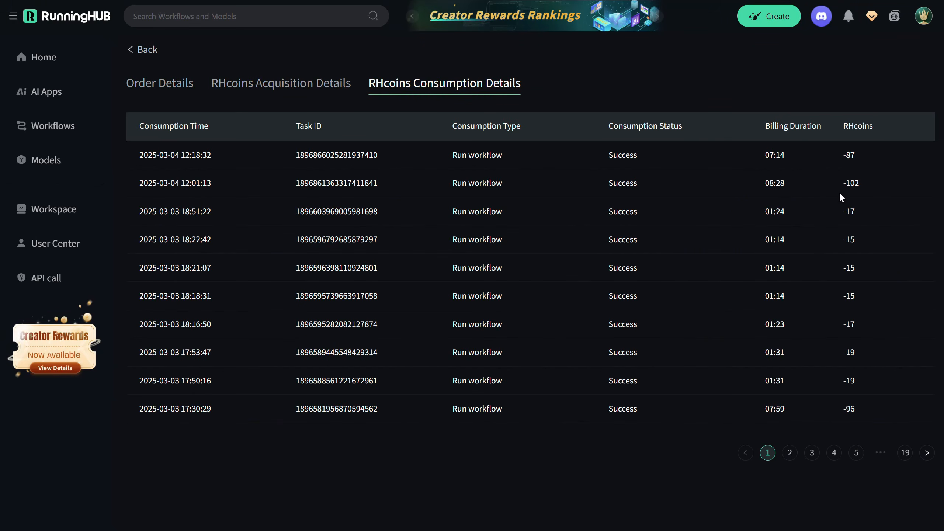
pyautogui.moveTo(769, 184); pyautogui.dragTo(849, 181)
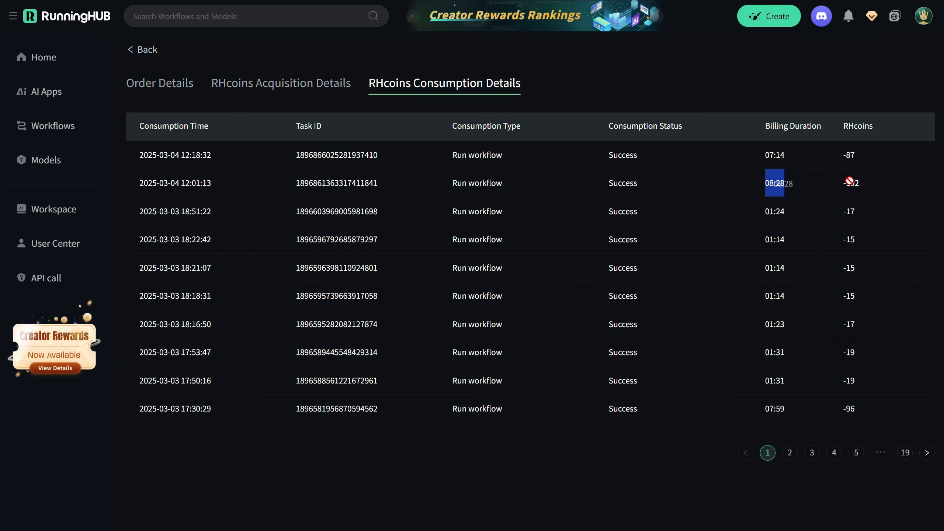
pyautogui.click(867, 188)
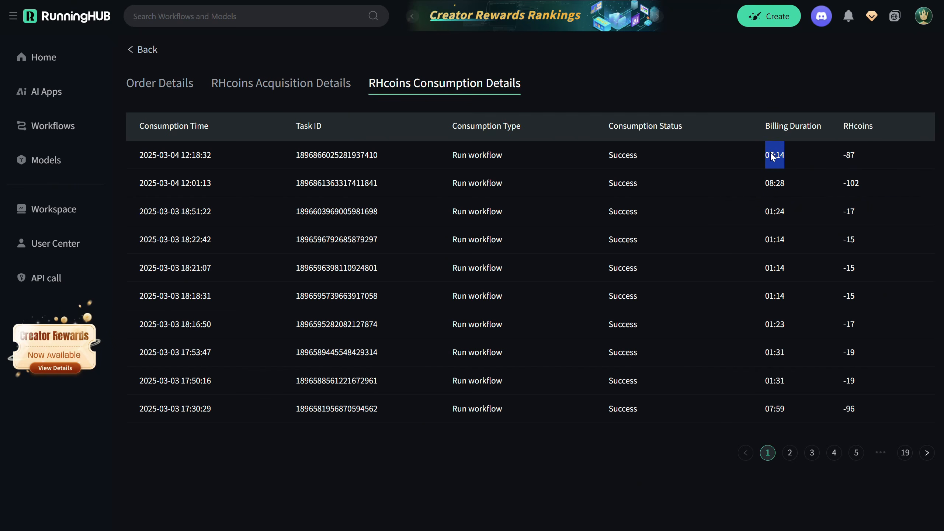
pyautogui.doubleClick(850, 154)
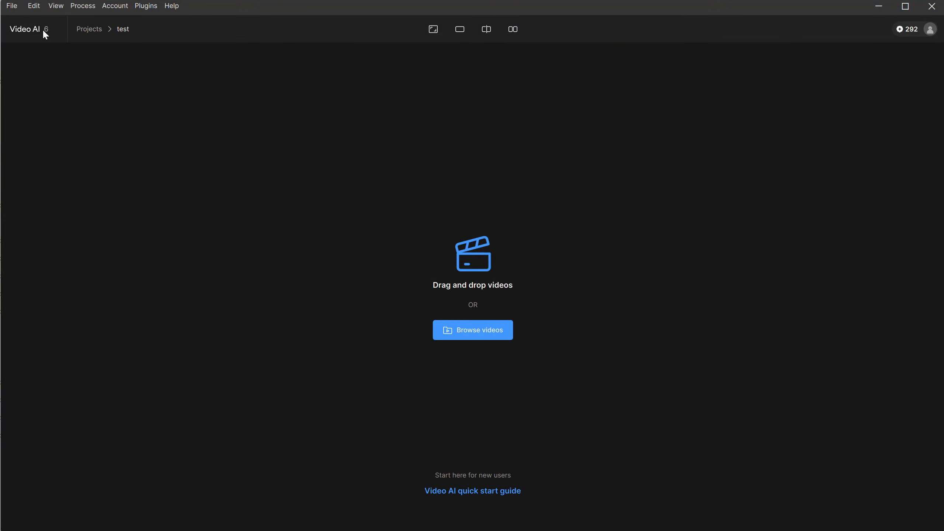
# Switch to Topaz Video AI and check its version in the About information.
pyautogui.click(171, 9)
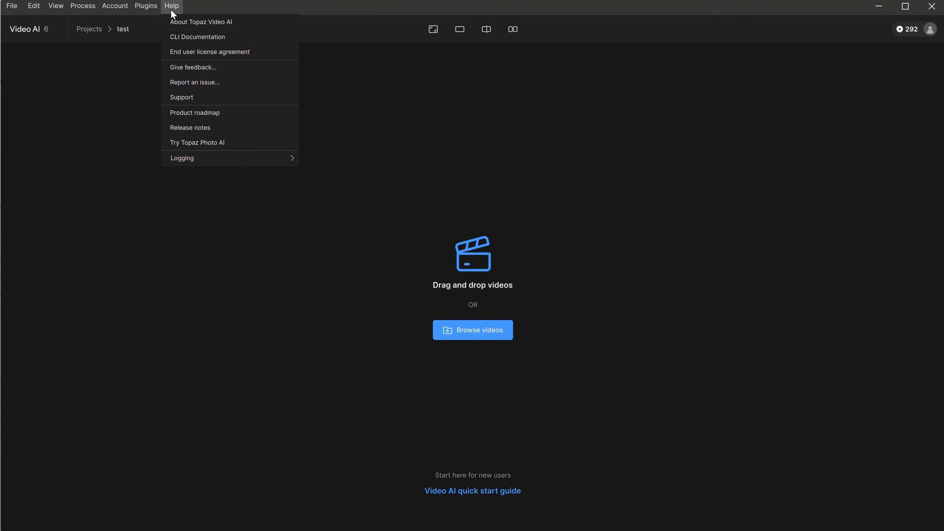
pyautogui.click(196, 24)
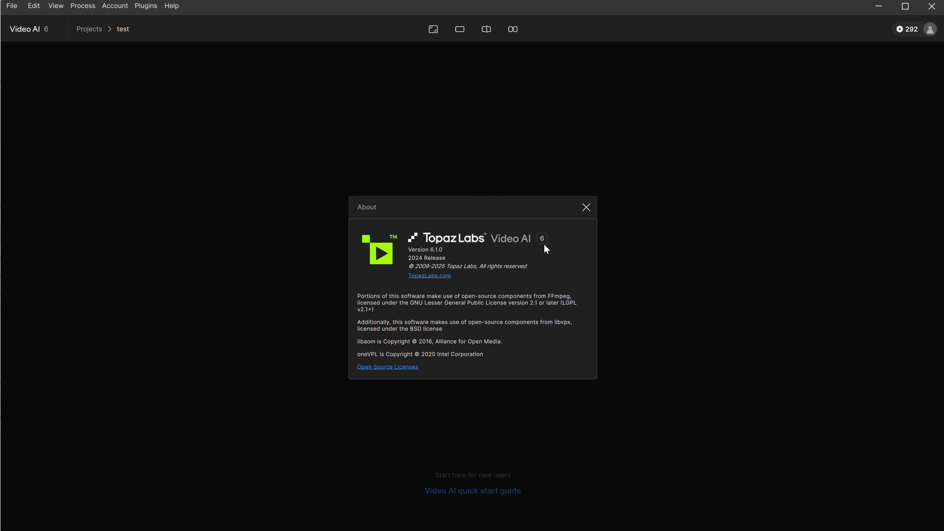
pyautogui.click(586, 207)
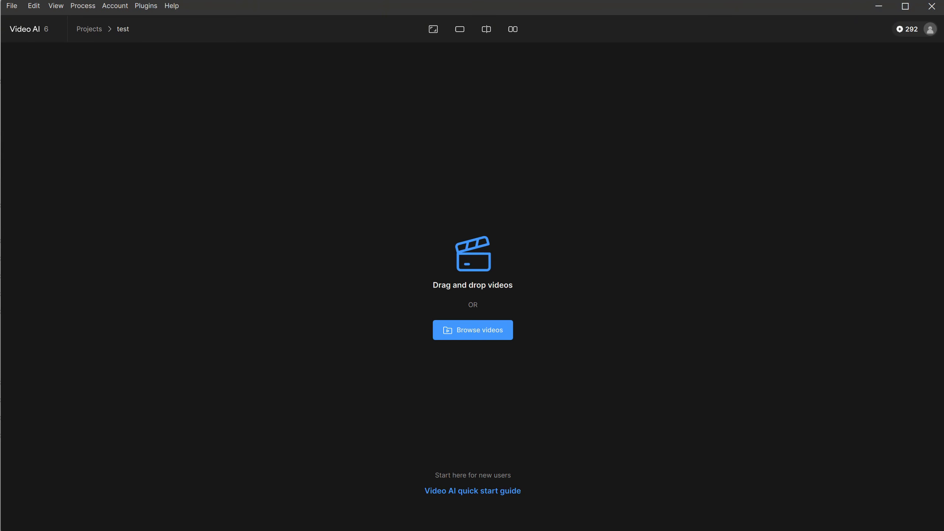
# Import the goat video into the test project and set its output resolution to 1920×1080 (FHD).
pyautogui.moveTo(1, 296); pyautogui.dragTo(447, 276)
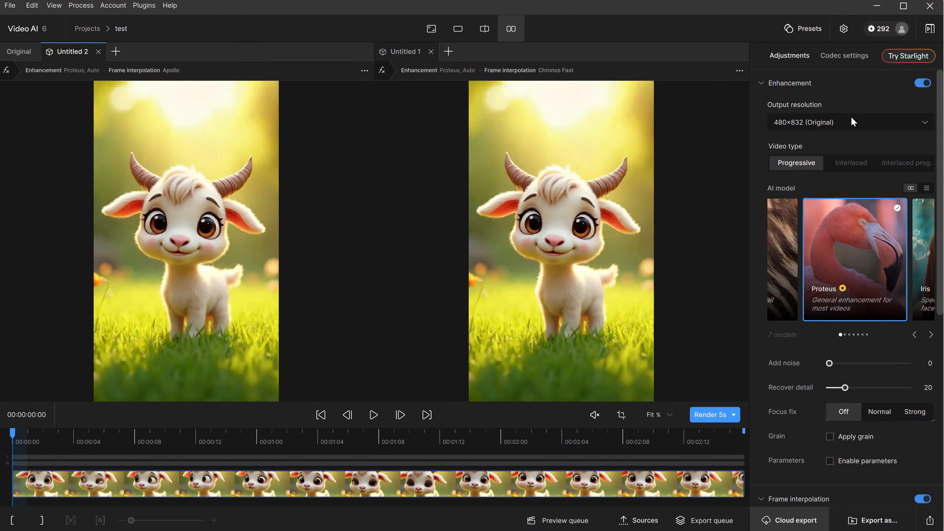
pyautogui.click(844, 123)
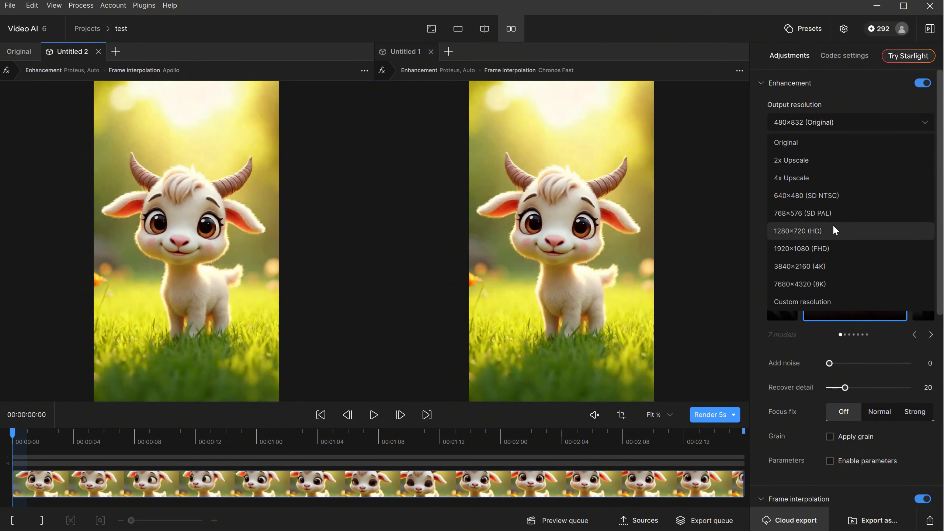
pyautogui.click(815, 248)
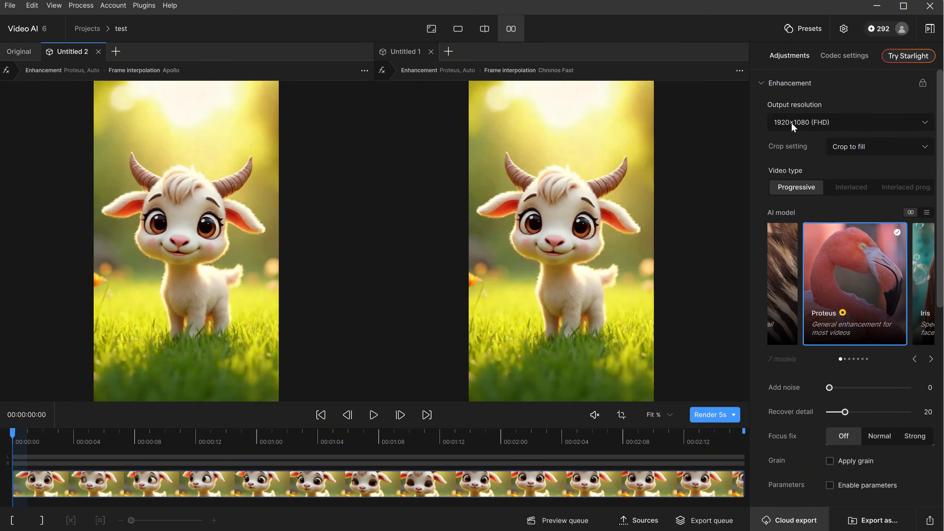
# Switch the goat video's output to a custom resolution, 1080 wide by 1920 high.
pyautogui.click(811, 125)
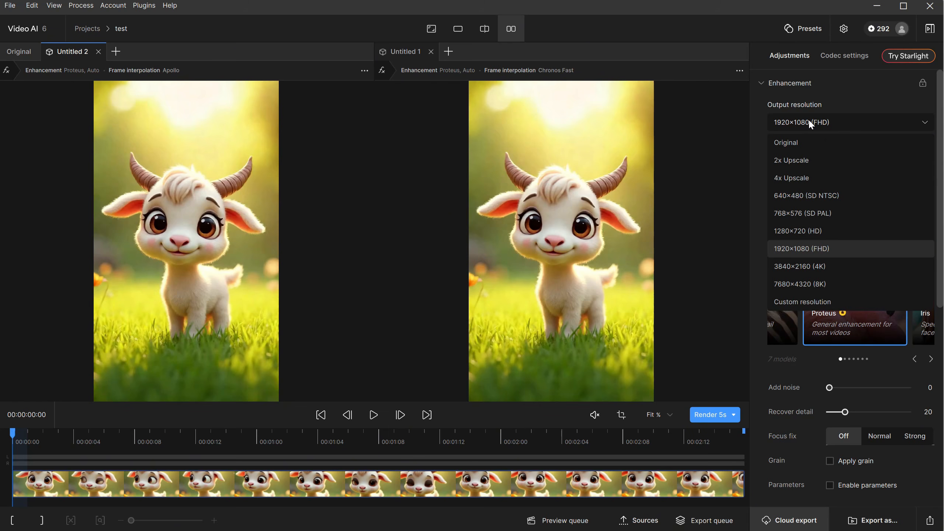
pyautogui.click(821, 300)
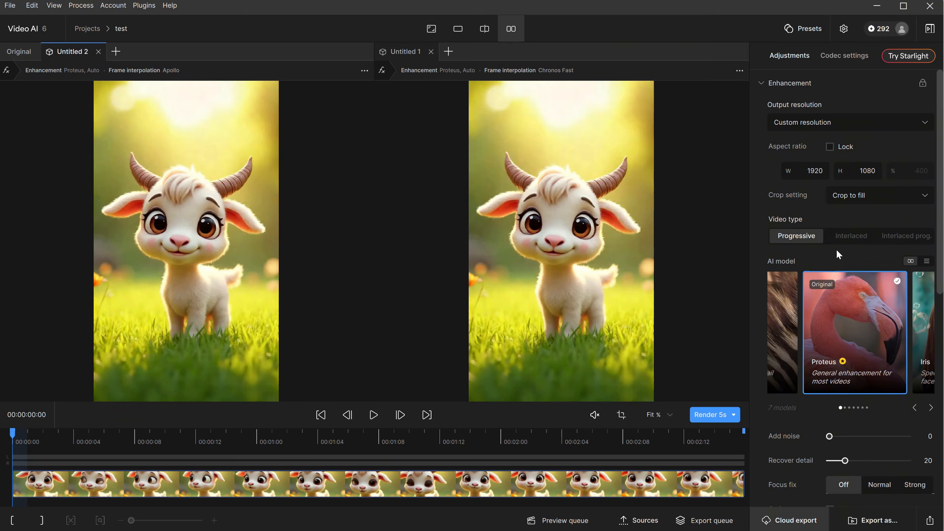
pyautogui.click(797, 164)
pyautogui.write('1080')
pyautogui.press('Tab')
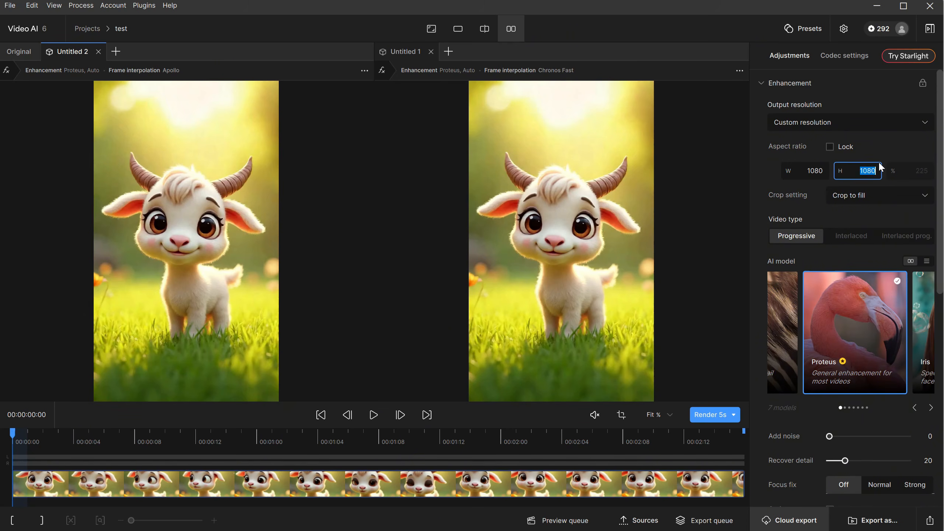
pyautogui.write('1920')
pyautogui.press('Tab')
# Set the frame interpolation frame rate to 30 FPS, keeping the Apollo model.
pyautogui.scroll(-5, 879, 206)
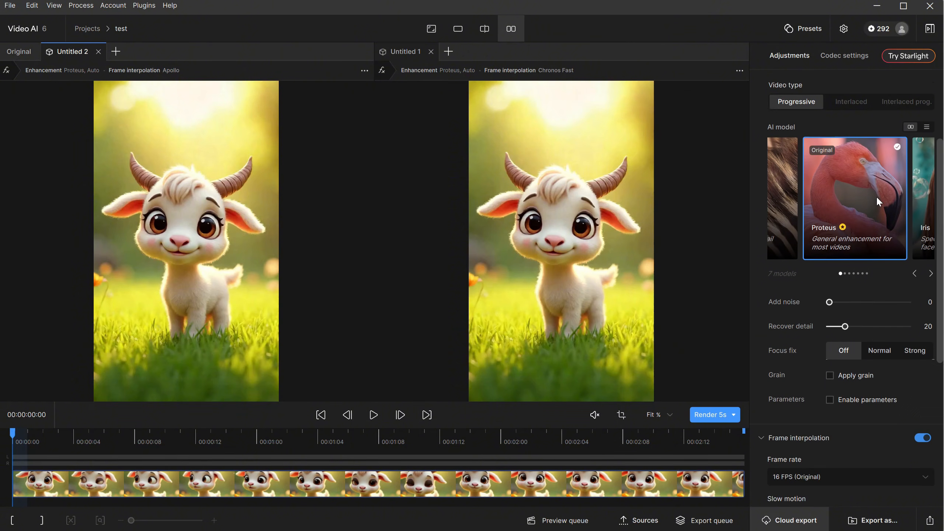
pyautogui.scroll(-3, 877, 194)
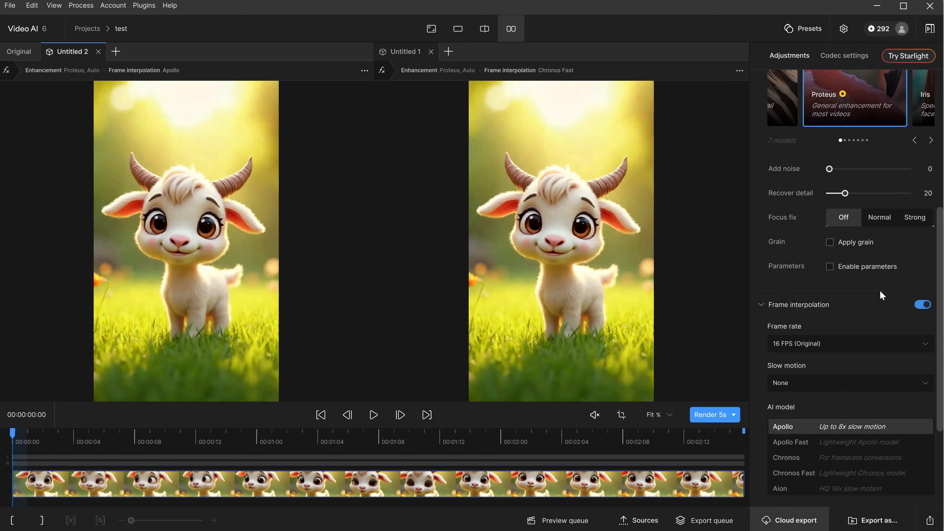
pyautogui.click(802, 340)
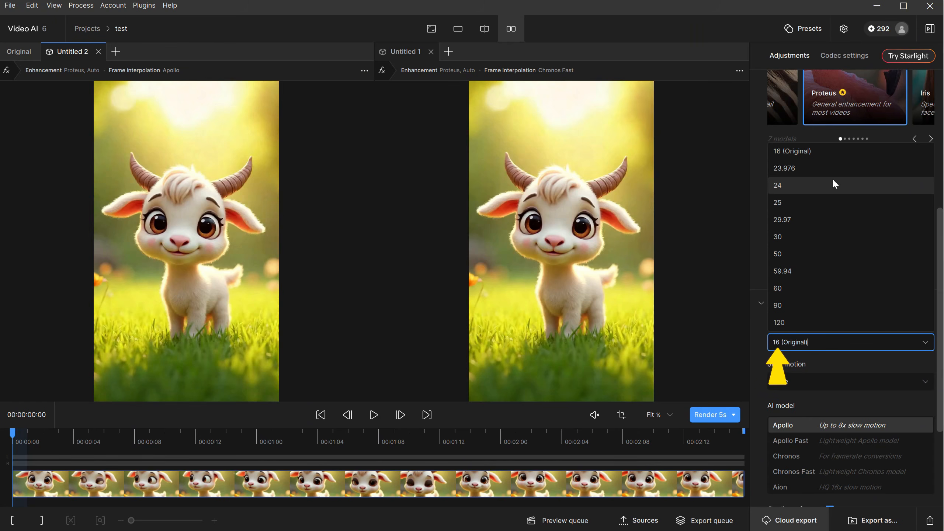
pyautogui.click(810, 237)
pyautogui.scroll(-2, 879, 282)
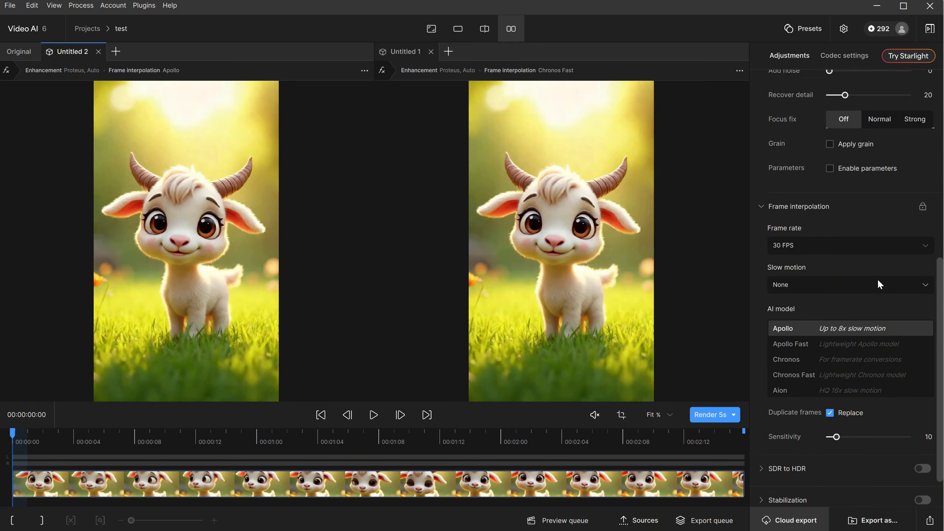
pyautogui.scroll(-1, 880, 284)
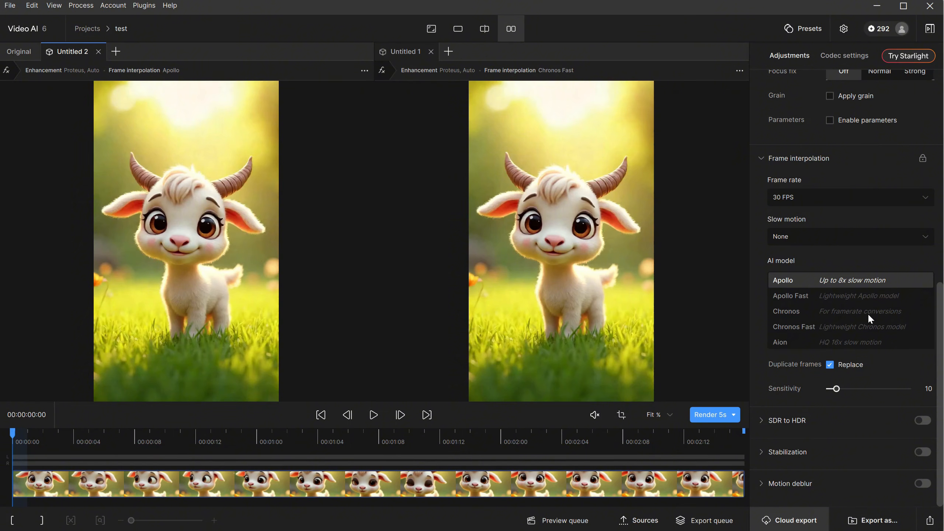
# Export the enhanced goat video to the EP36 folder as upscalegoat and open the export queue.
pyautogui.click(878, 521)
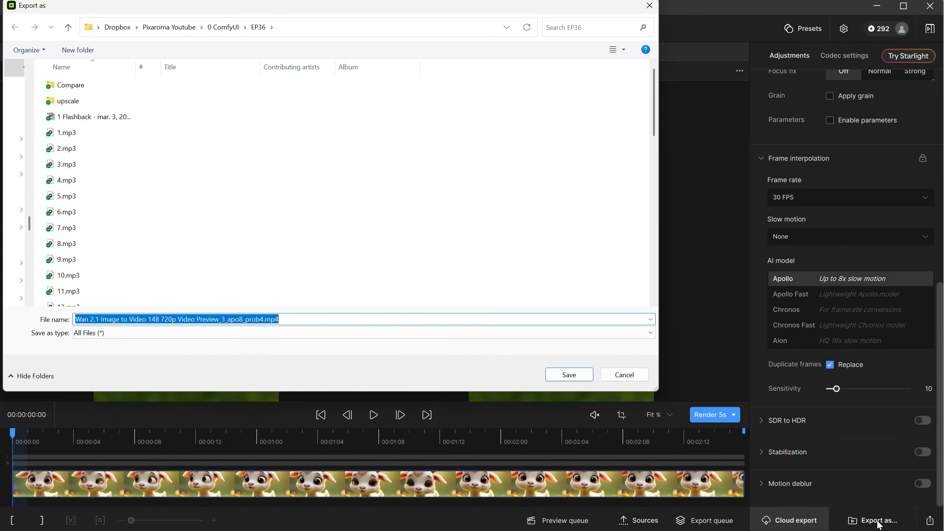
pyautogui.press('BackSpace')
pyautogui.write('upscalegoa')
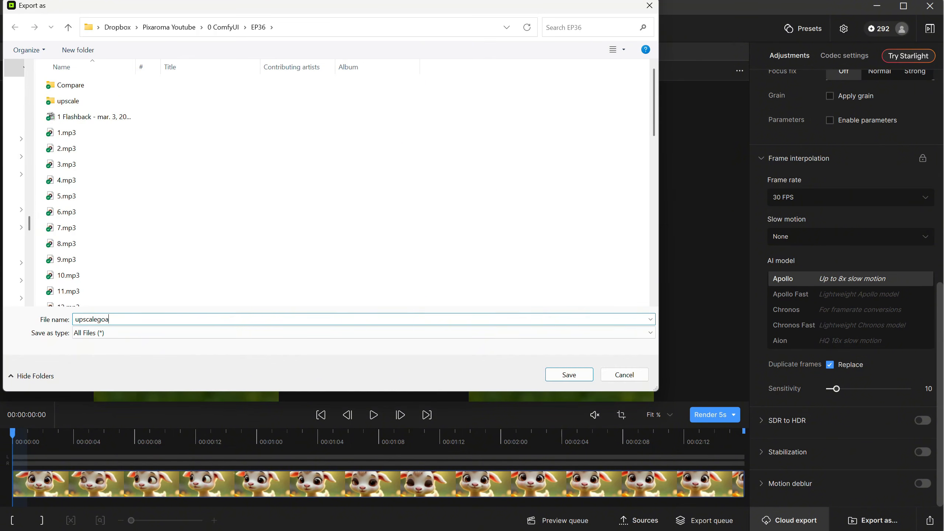
pyautogui.write('t')
pyautogui.press('Return')
pyautogui.click(704, 521)
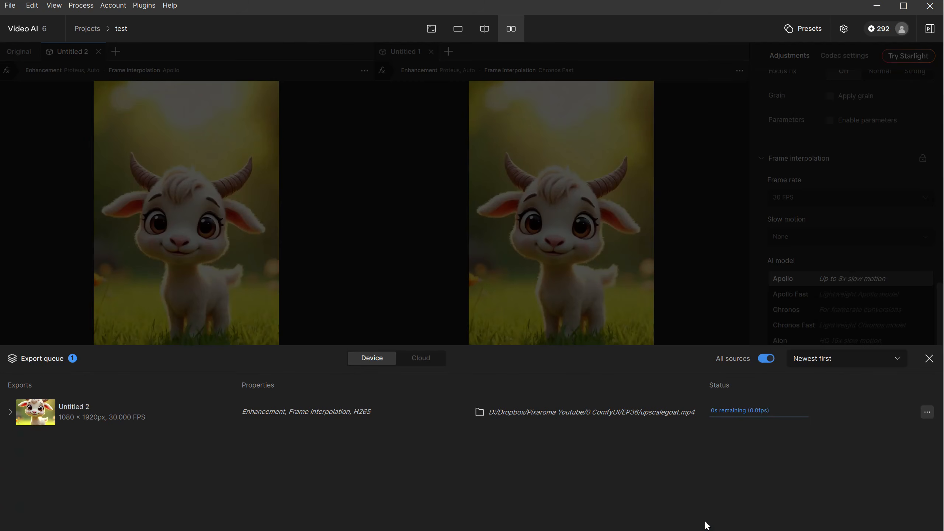